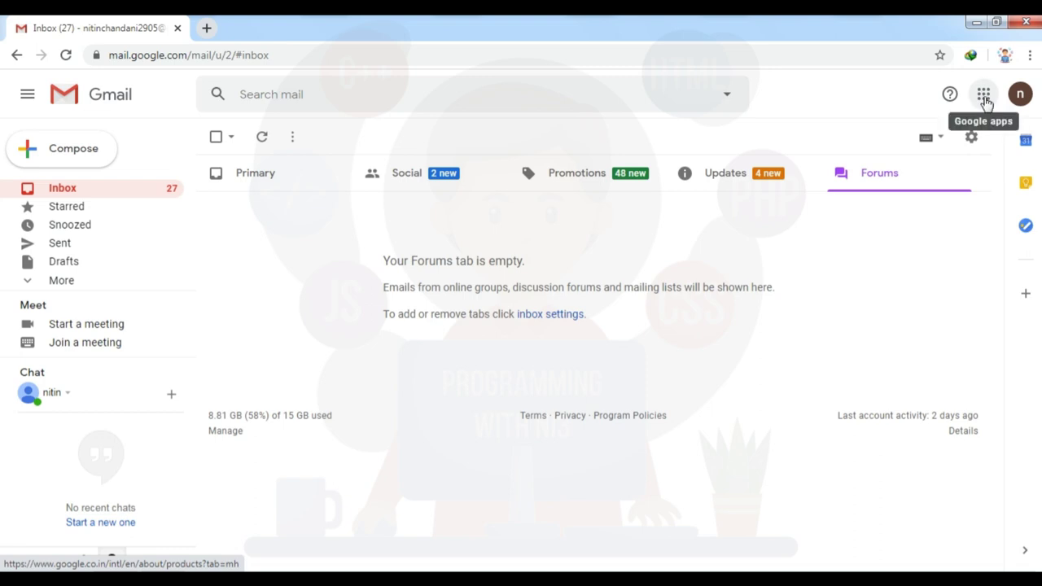
- Open Google Classroom from the Google apps in Gmail and continue with the signed-in account
{"action": "left_click", "coordinate": [984, 96]}
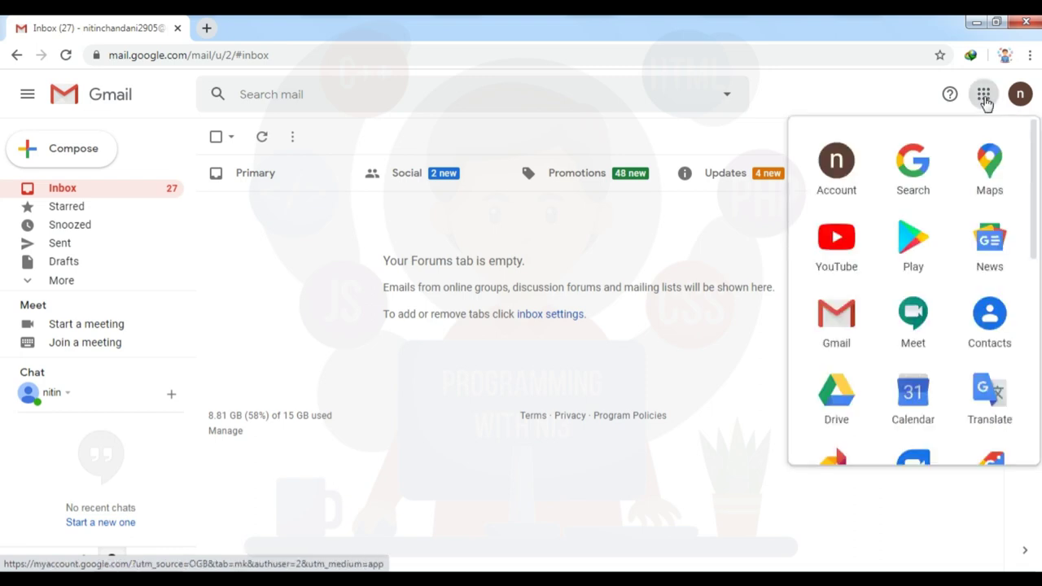
{"action": "scroll", "coordinate": [977, 260], "scroll_direction": "down", "scroll_amount": 5}
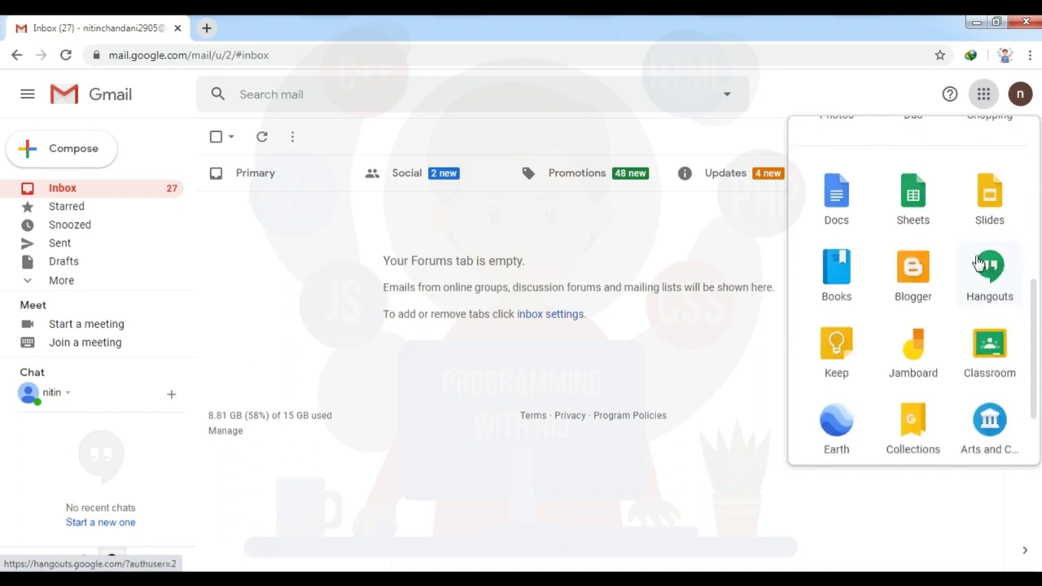
{"action": "left_click", "coordinate": [988, 352]}
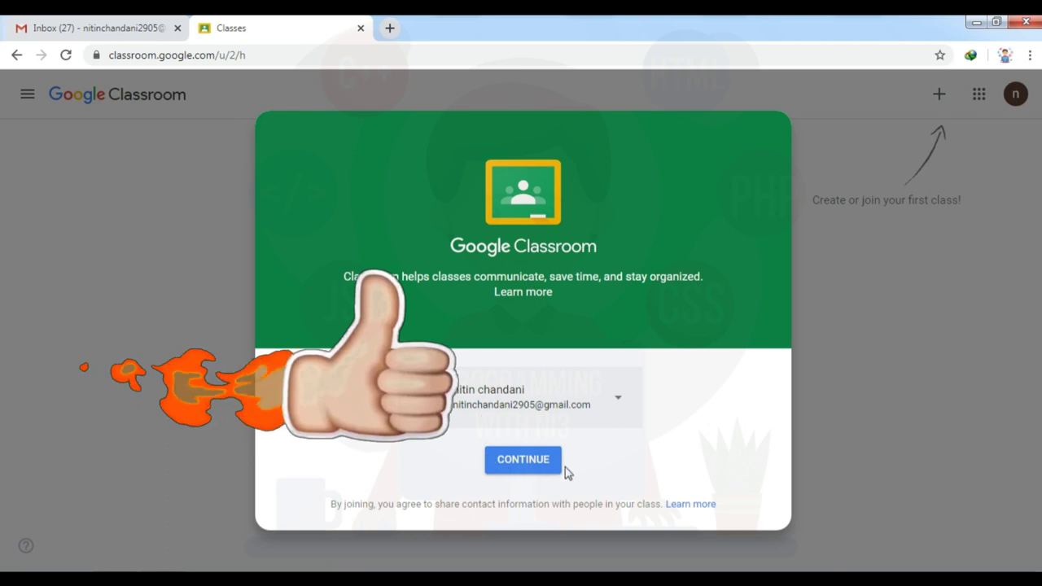
{"action": "left_click", "coordinate": [523, 466]}
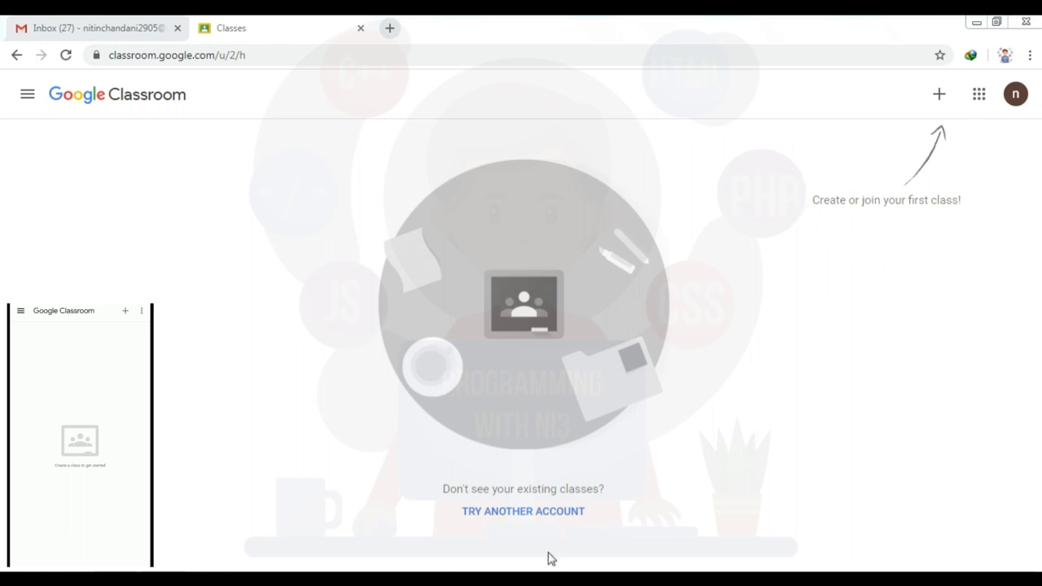
- Start creating a class and accept the notice about not using Classroom at a school with students
{"action": "left_click", "coordinate": [939, 96]}
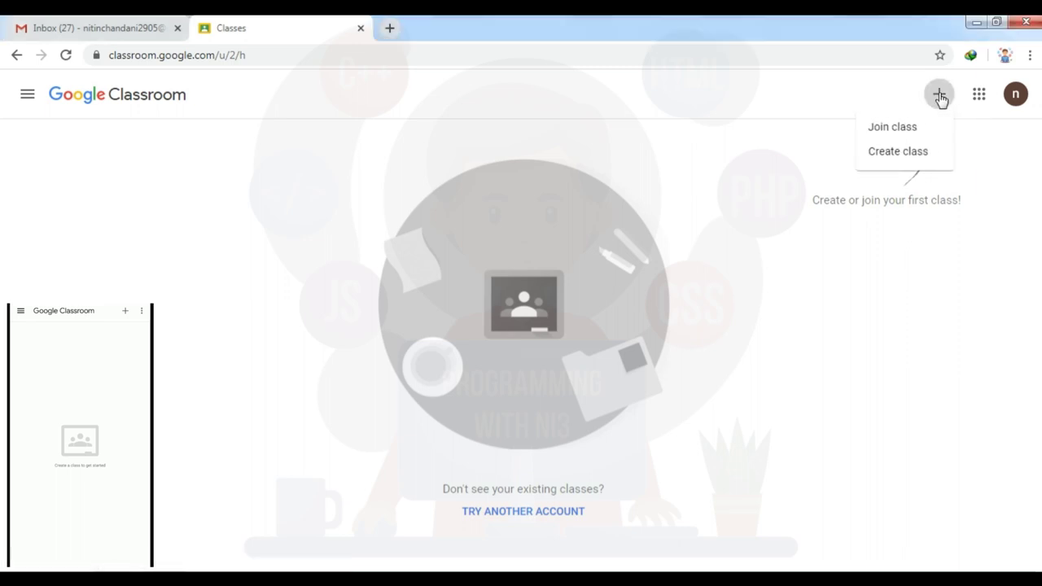
{"action": "left_click", "coordinate": [879, 155]}
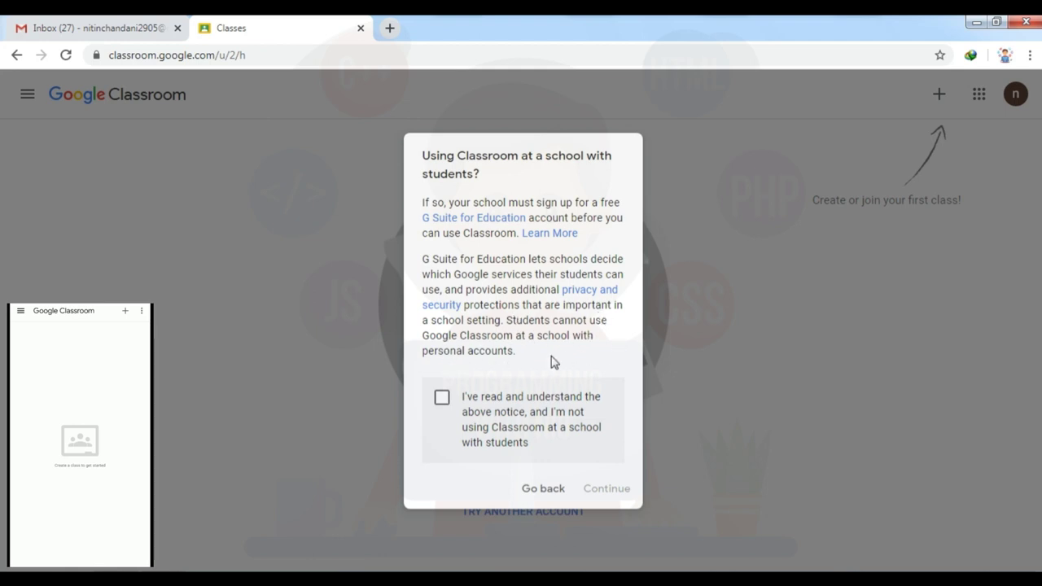
{"action": "left_click", "coordinate": [442, 399]}
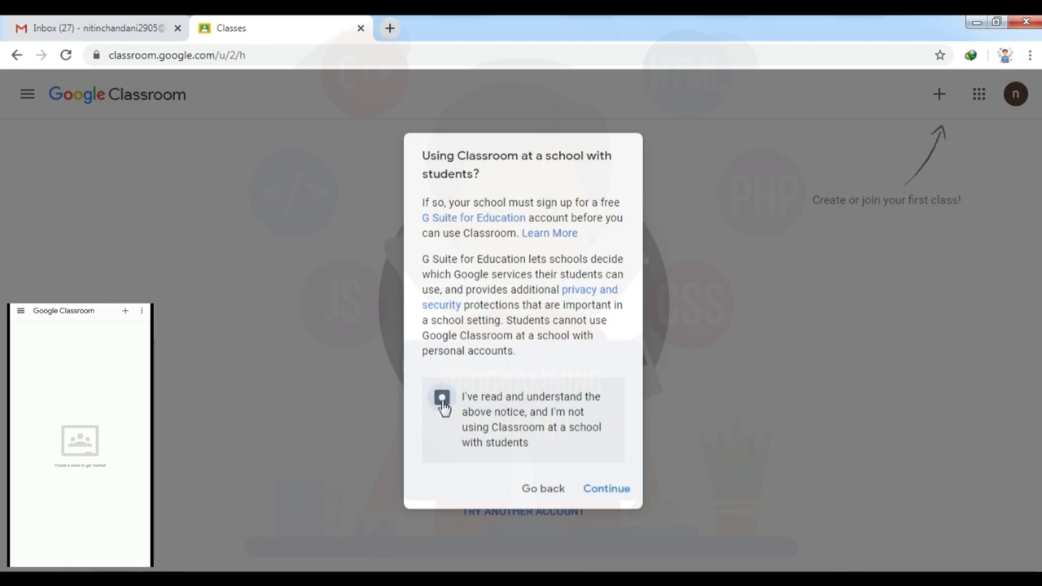
{"action": "left_click", "coordinate": [598, 491]}
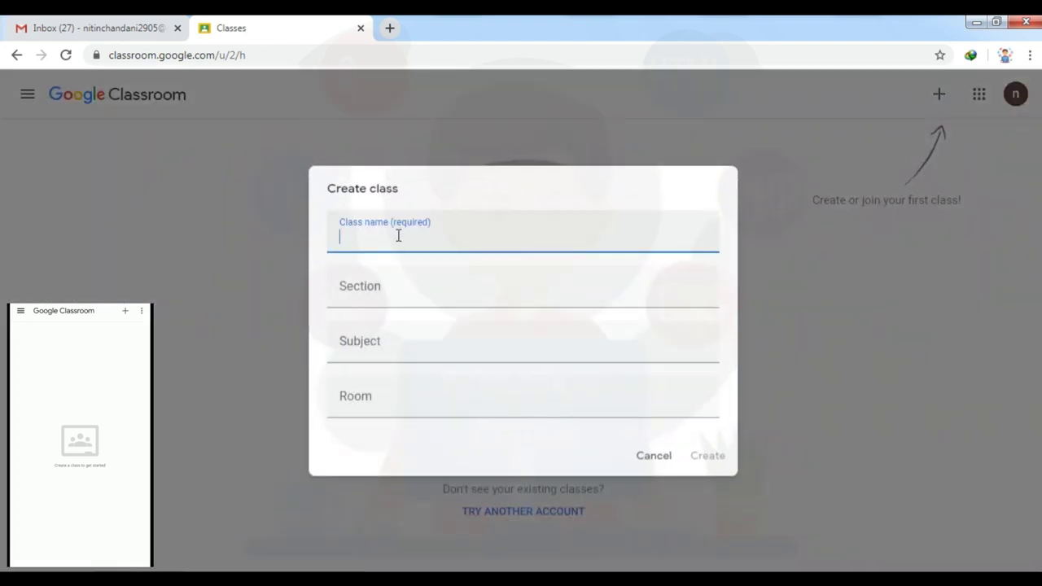
- Create the class "PWNI3 - Class 1" with section A, leaving subject and room empty, and dismiss the what's-new notice
{"action": "type", "text": "PWNI3 - Cl"}
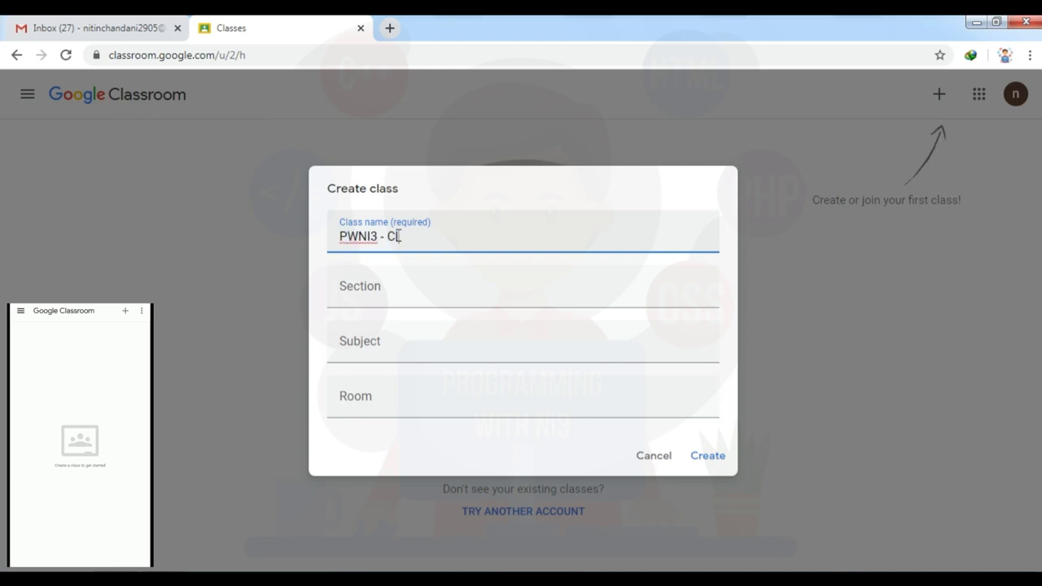
{"action": "type", "text": "ass 1"}
{"action": "left_click", "coordinate": [455, 286]}
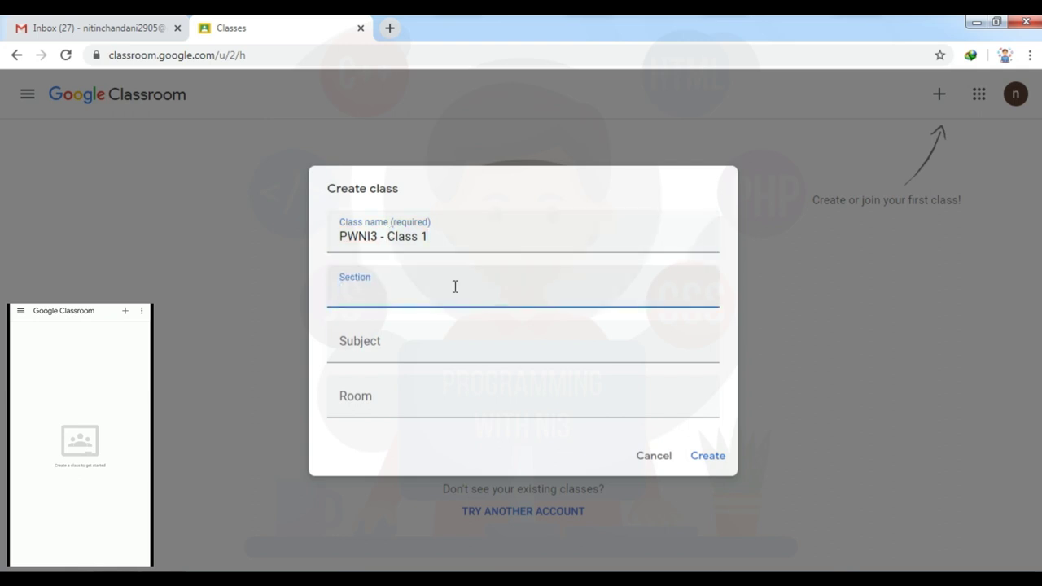
{"action": "type", "text": "A"}
{"action": "left_click", "coordinate": [433, 389]}
{"action": "left_click", "coordinate": [382, 350]}
{"action": "left_click", "coordinate": [353, 397]}
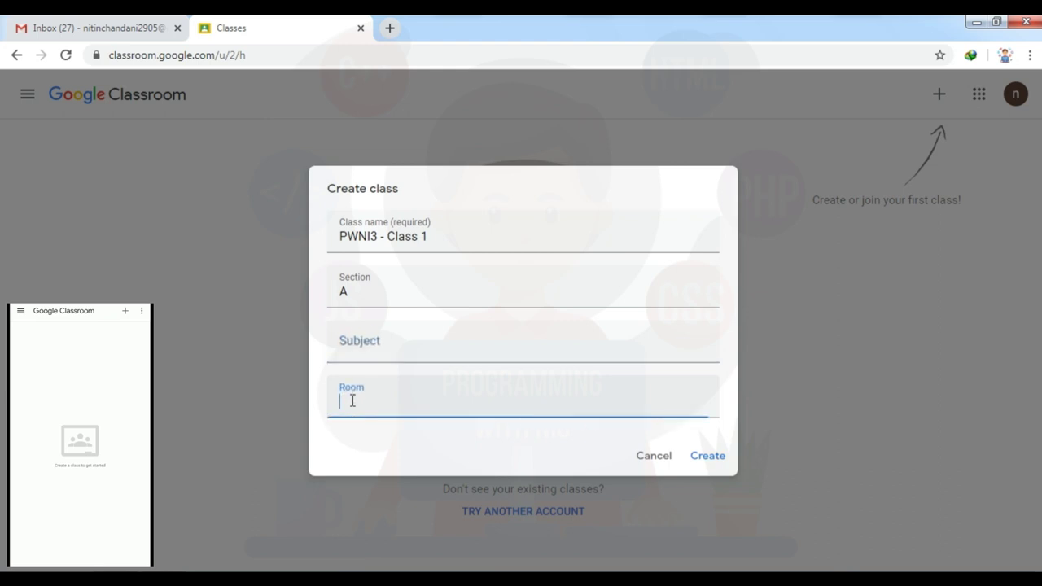
{"action": "left_click", "coordinate": [388, 350]}
{"action": "left_click", "coordinate": [370, 398]}
{"action": "left_click", "coordinate": [704, 458]}
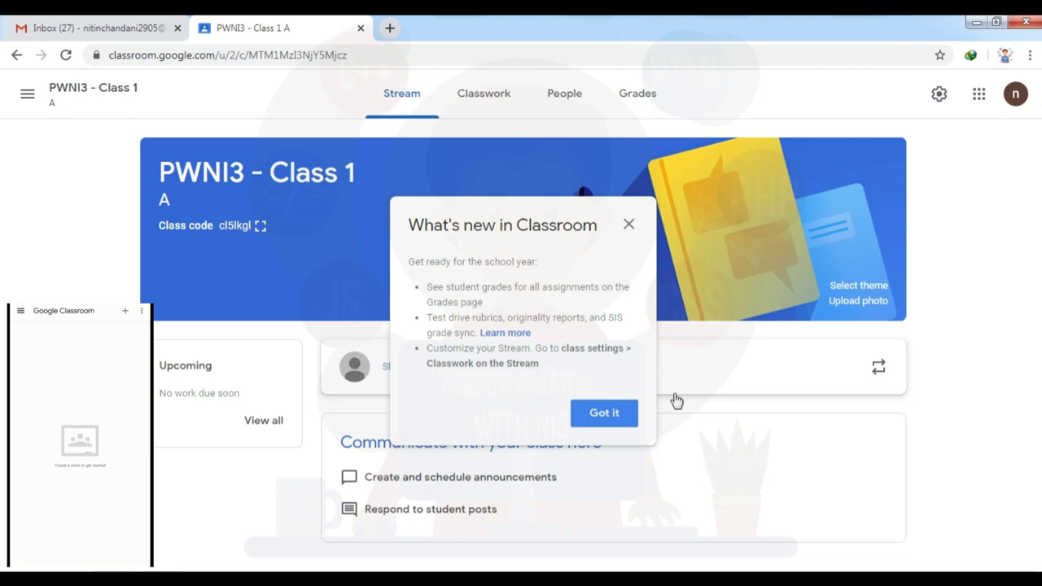
{"action": "left_click", "coordinate": [604, 413]}
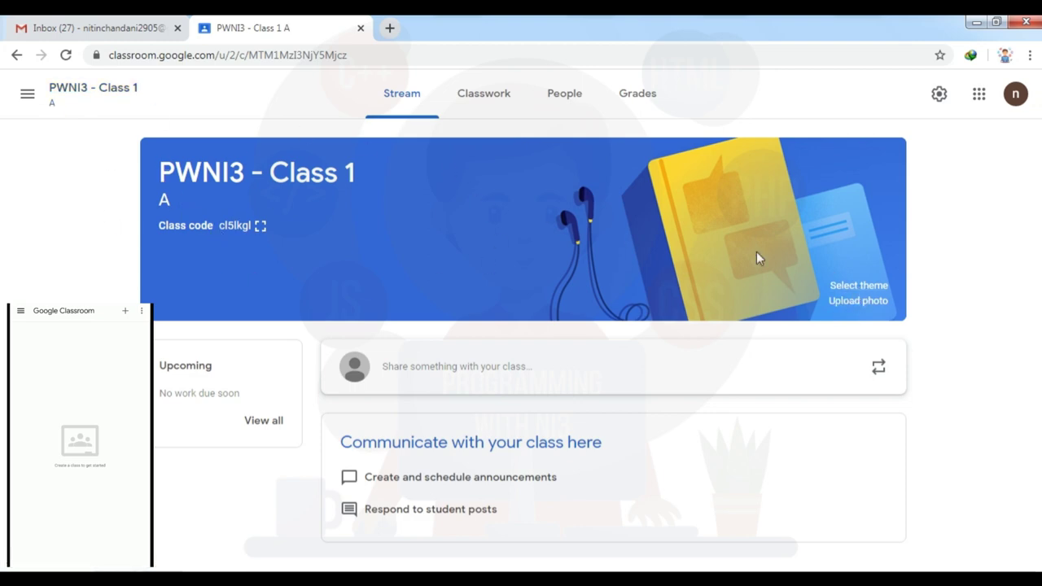
- Set the class theme to the General gallery's dark image with gold medals and a diploma scroll
{"action": "left_click", "coordinate": [874, 284]}
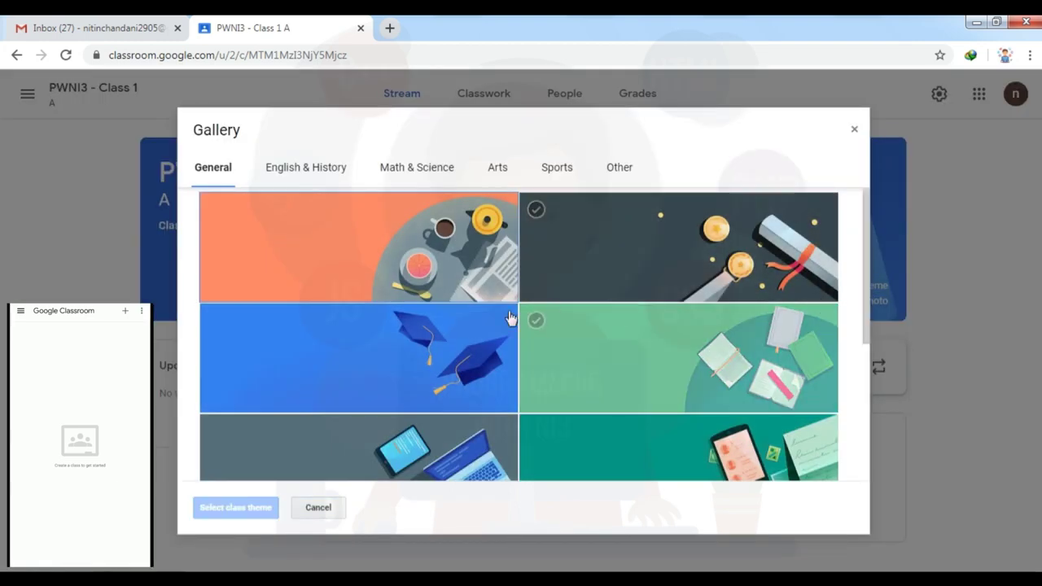
{"action": "scroll", "coordinate": [727, 320], "scroll_direction": "down", "scroll_amount": 3}
{"action": "scroll", "coordinate": [726, 320], "scroll_direction": "up", "scroll_amount": 5}
{"action": "left_click", "coordinate": [635, 260]}
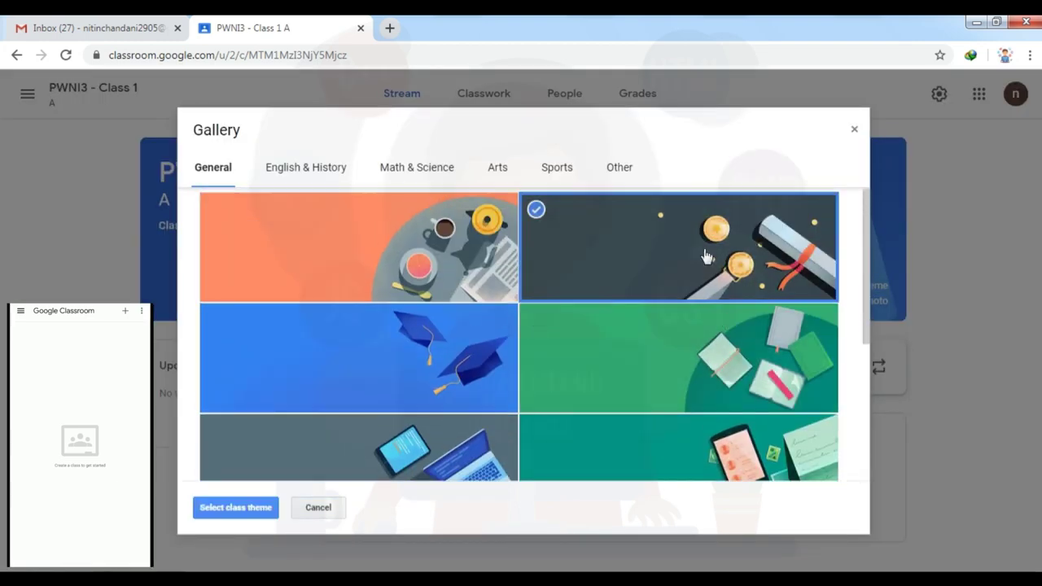
{"action": "left_click", "coordinate": [257, 507]}
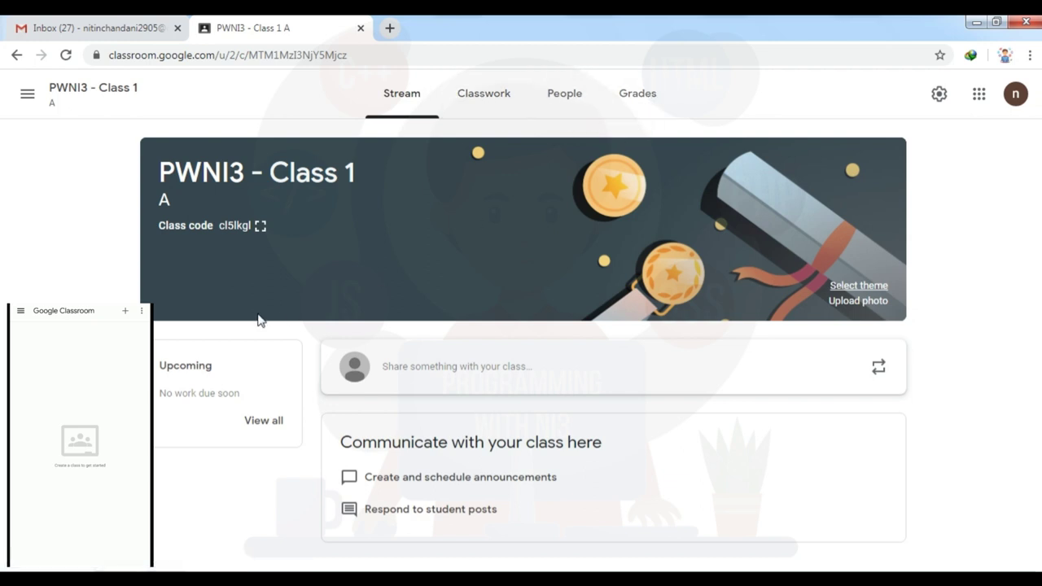
- Display the class code enlarged so a student can join with it, and close the view
{"action": "left_click", "coordinate": [259, 228]}
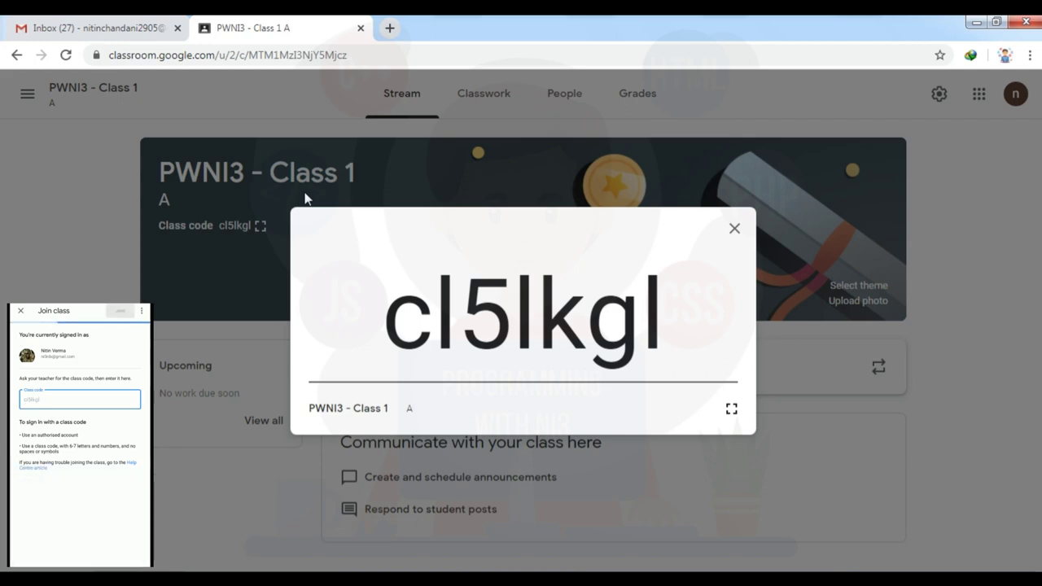
{"action": "left_click", "coordinate": [904, 183]}
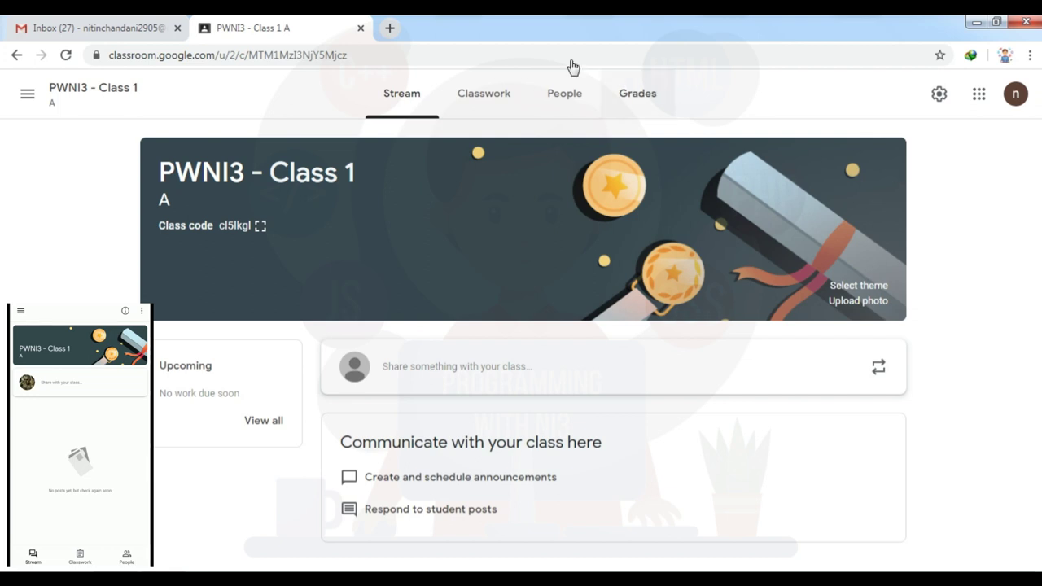
- Start a new class announcement on the stream and keep all students as its recipients
{"action": "left_click", "coordinate": [439, 366]}
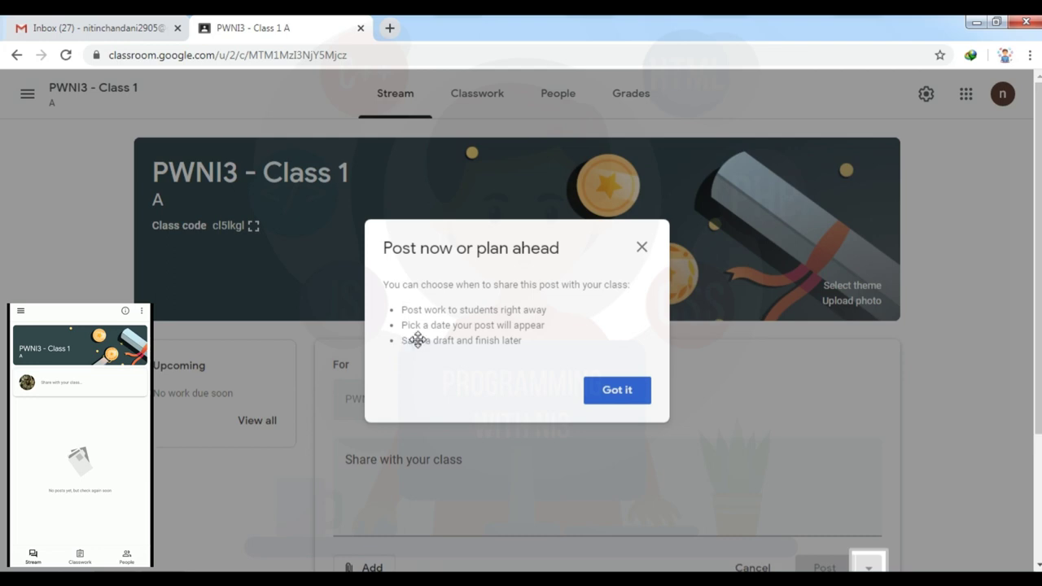
{"action": "left_click", "coordinate": [616, 390]}
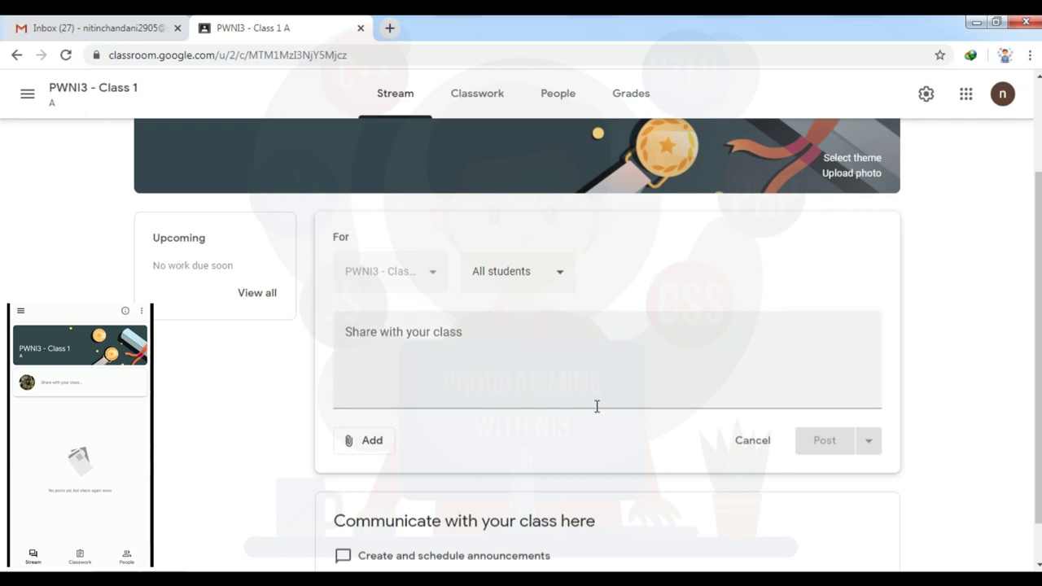
{"action": "left_click", "coordinate": [542, 286]}
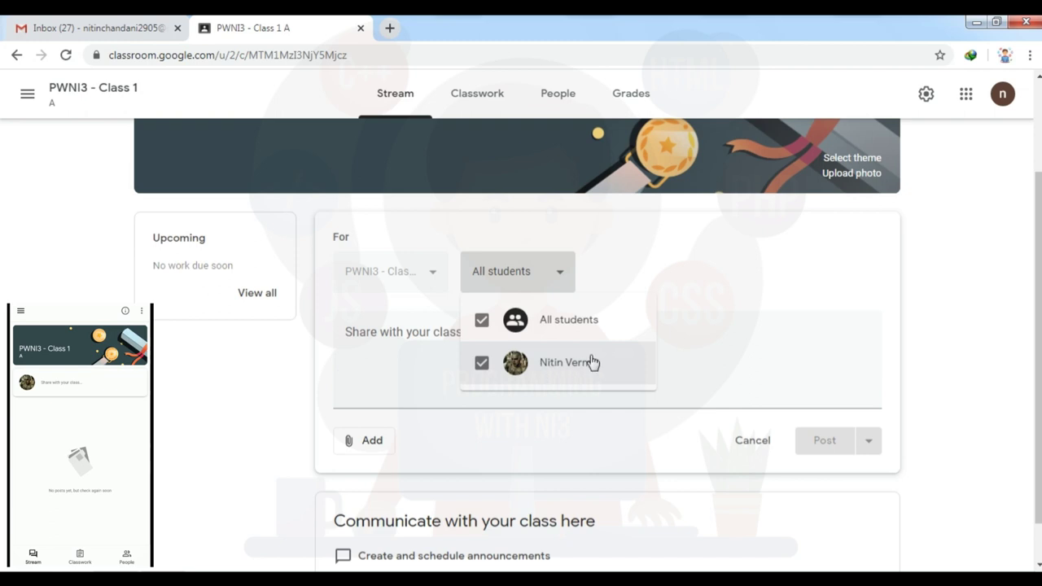
{"action": "left_click", "coordinate": [660, 250]}
- Write the announcement text "Hi all!!! as we just enjoyed our vacations so lest come back for the education........."
{"action": "left_click", "coordinate": [410, 334]}
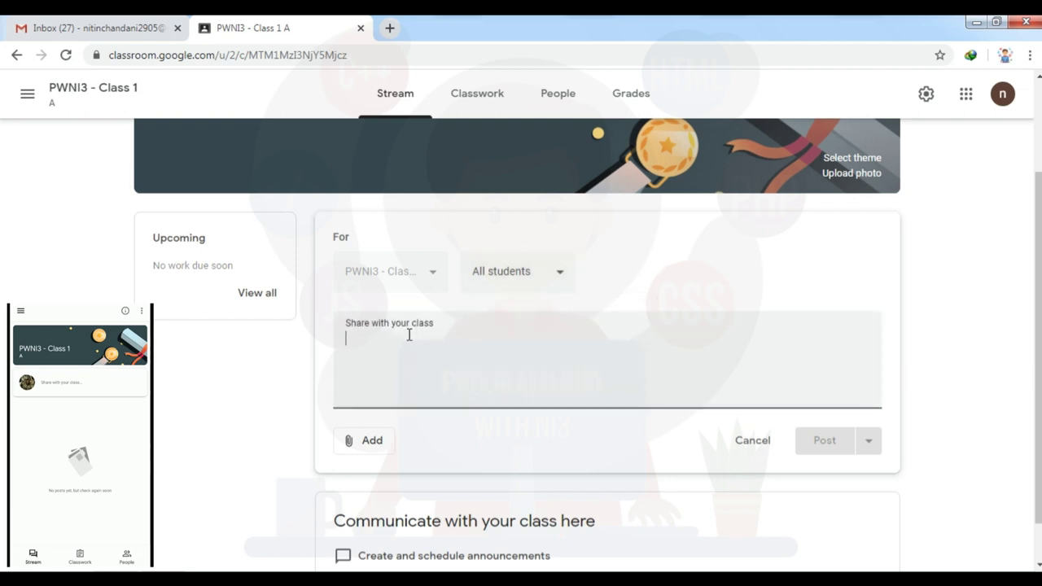
{"action": "type", "text": "Hkg"}
{"action": "key", "text": "BackSpace"}
{"action": "key", "text": "BackSpace"}
{"action": "type", "text": "i!!! all "}
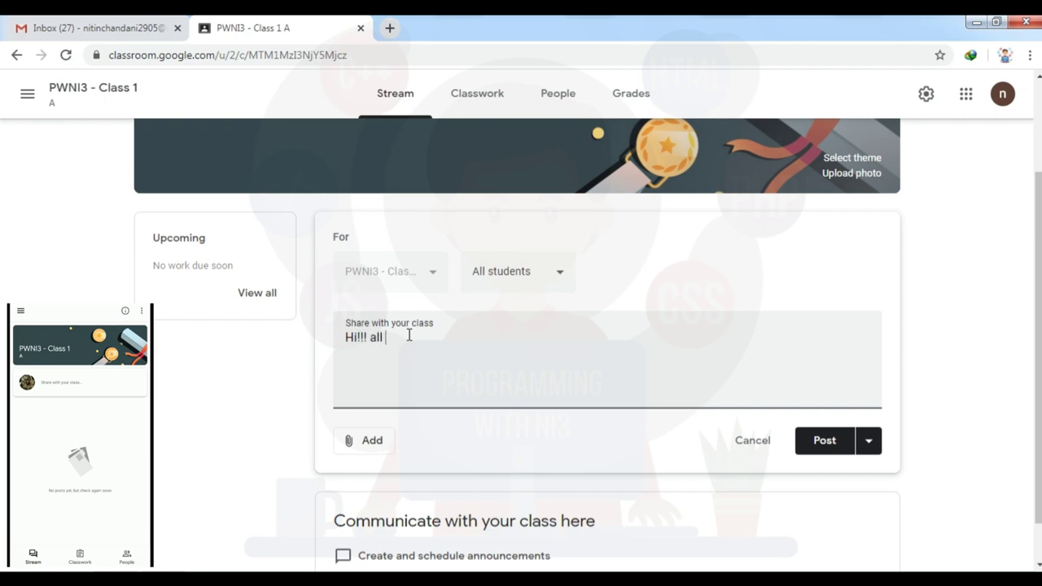
{"action": "type", "text": "as we just enjoye"}
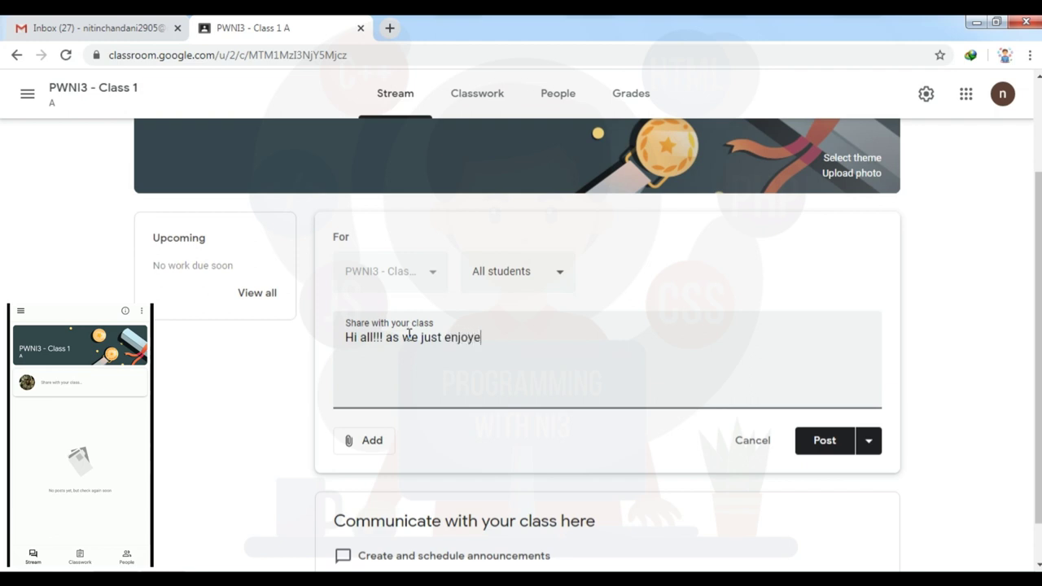
{"action": "type", "text": "d our vacations so lest "}
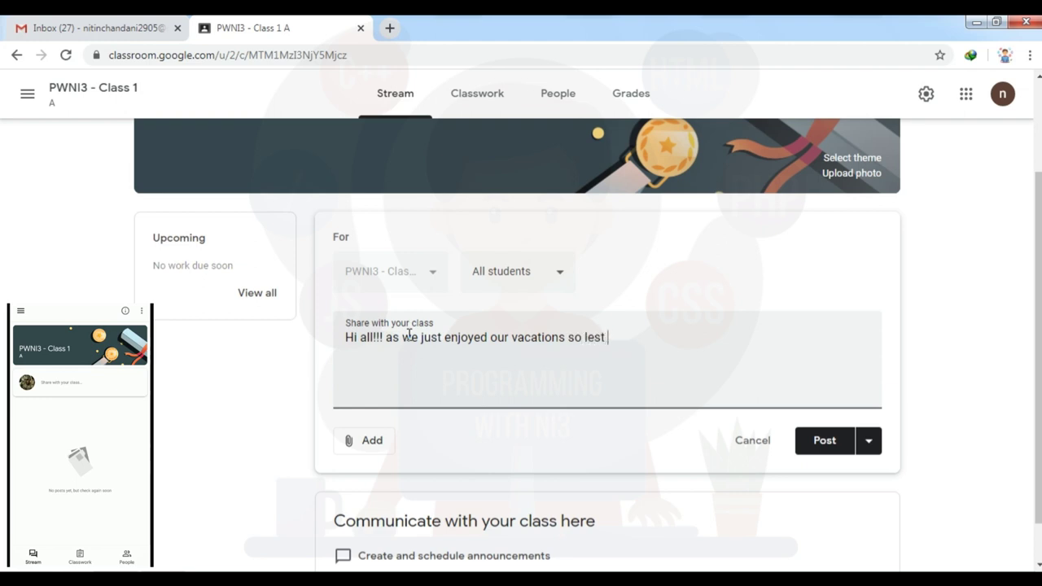
{"action": "type", "text": "come back for the ed"}
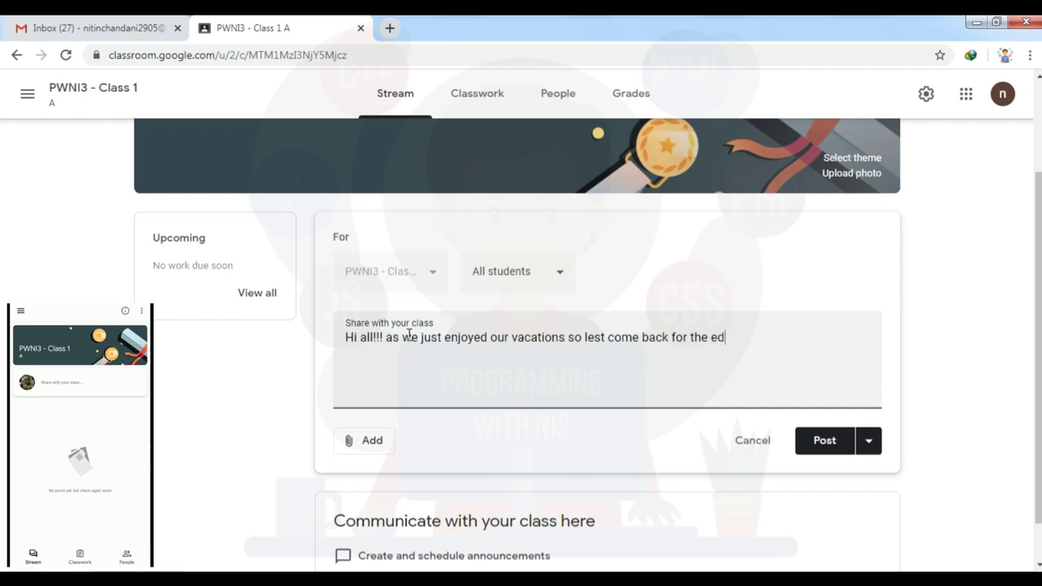
{"action": "type", "text": "ucation........."}
- Review the attachment options and post the announcement immediately without an attachment
{"action": "left_click", "coordinate": [356, 439]}
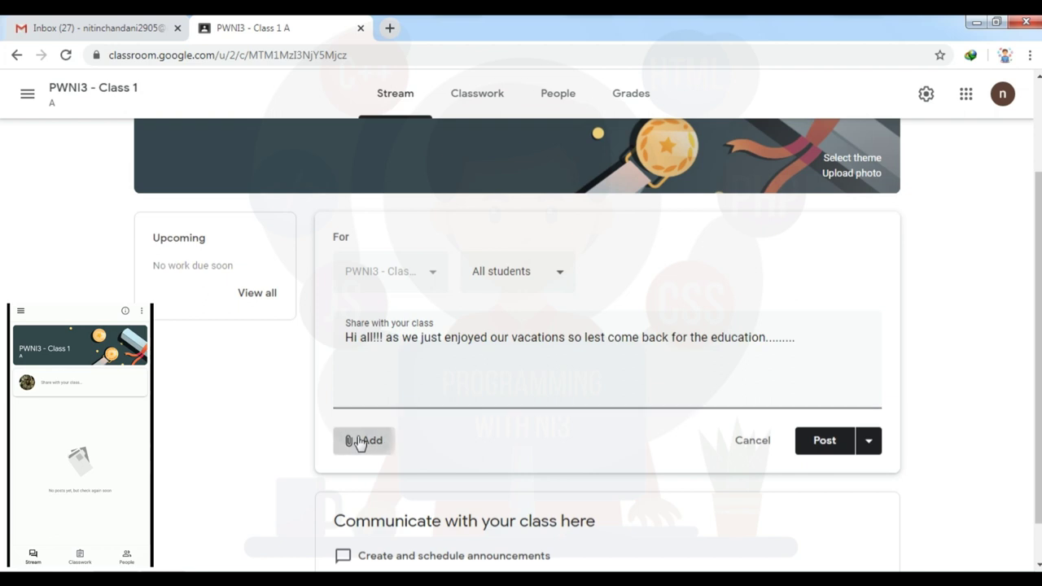
{"action": "scroll", "coordinate": [449, 435], "scroll_direction": "down", "scroll_amount": 1}
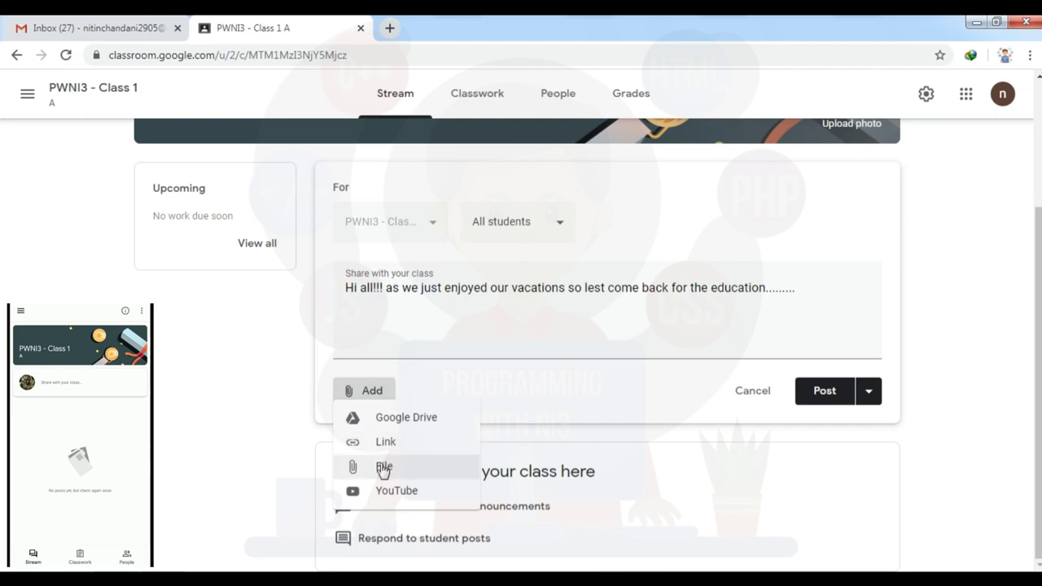
{"action": "left_click", "coordinate": [602, 399]}
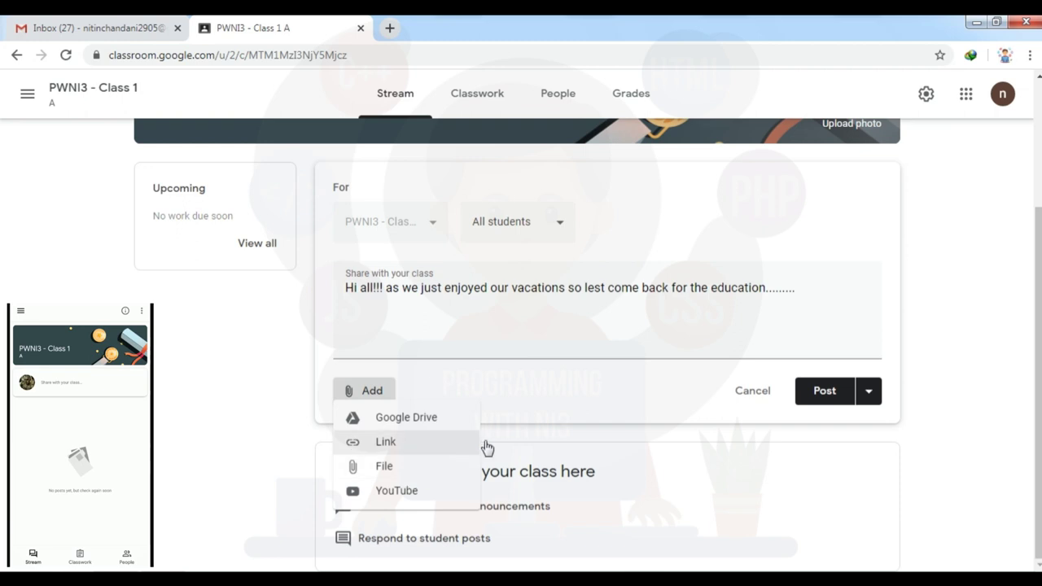
{"action": "left_click", "coordinate": [867, 392]}
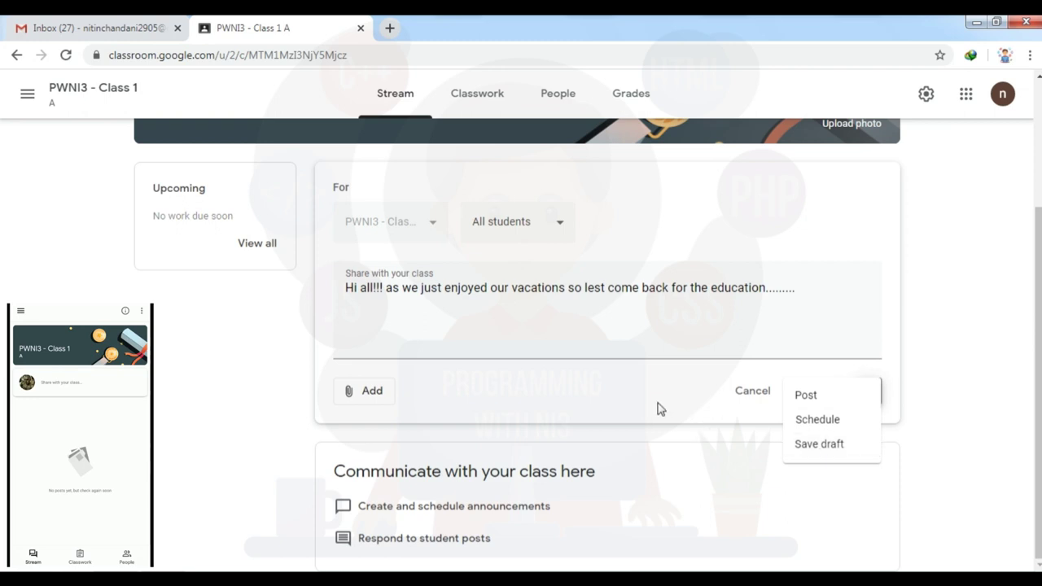
{"action": "left_click", "coordinate": [803, 397]}
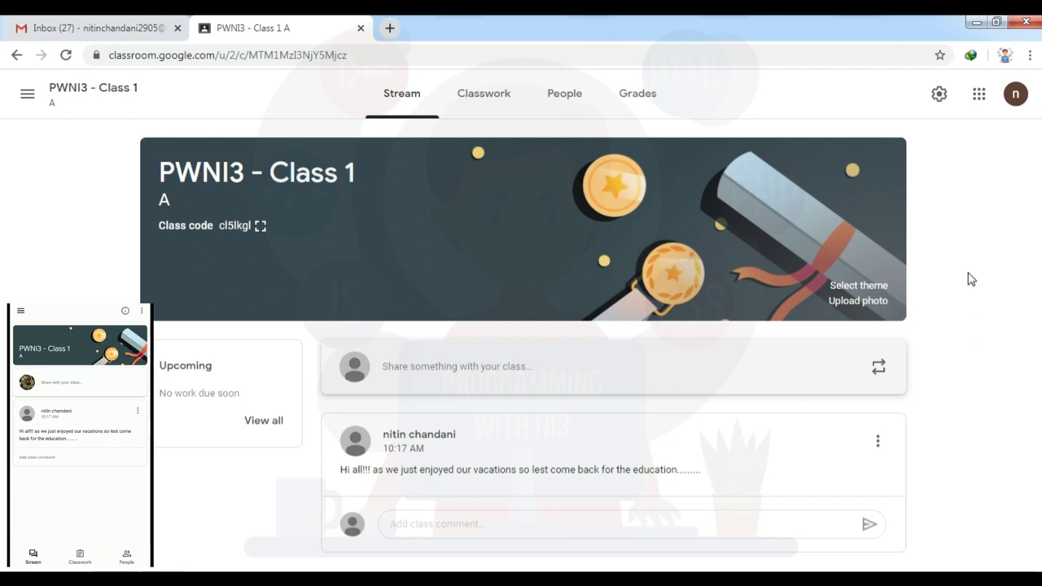
{"action": "right_click", "coordinate": [367, 110]}
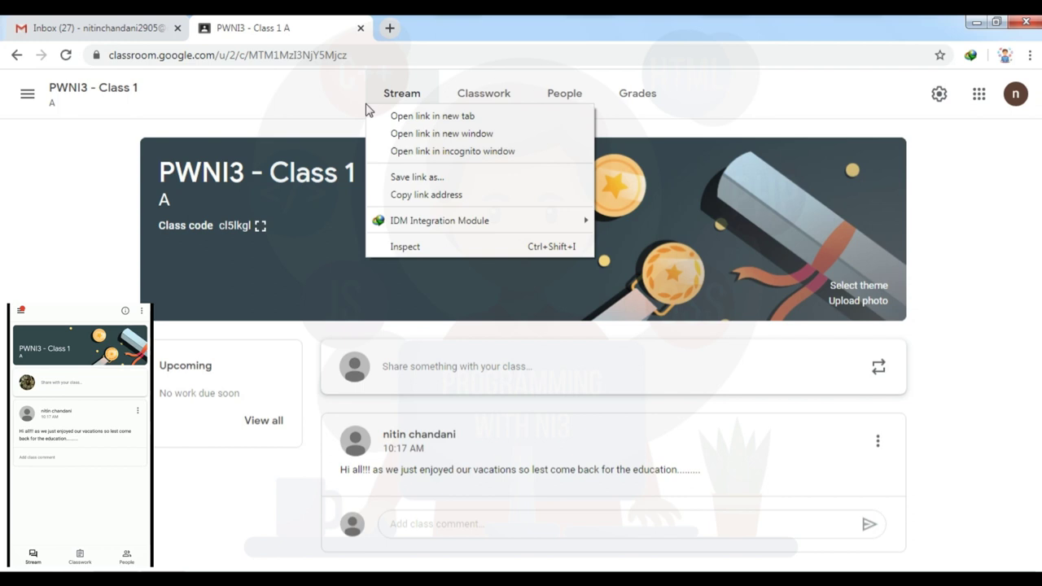
{"action": "left_click", "coordinate": [368, 109]}
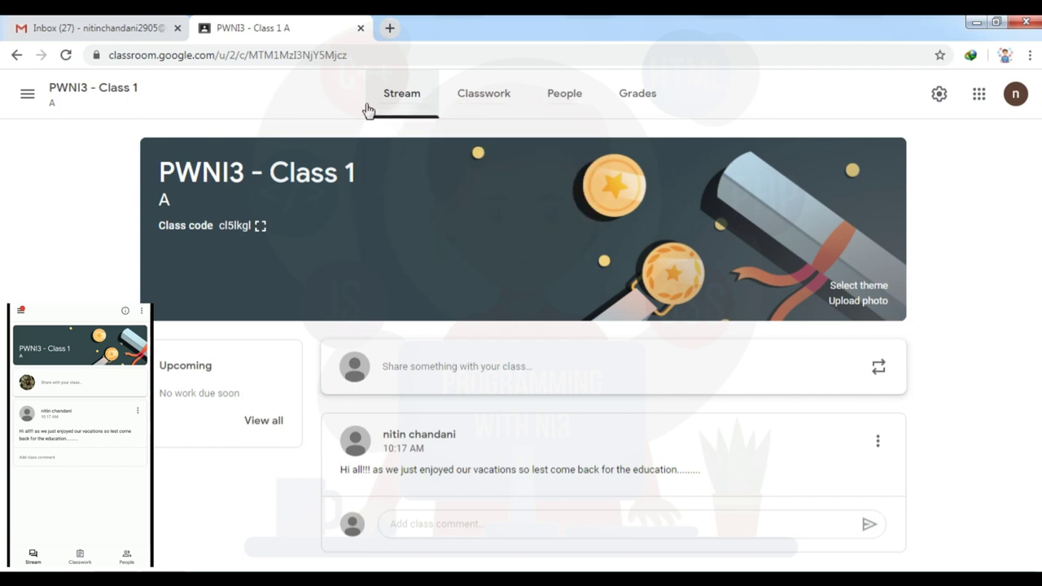
{"action": "right_click", "coordinate": [34, 50]}
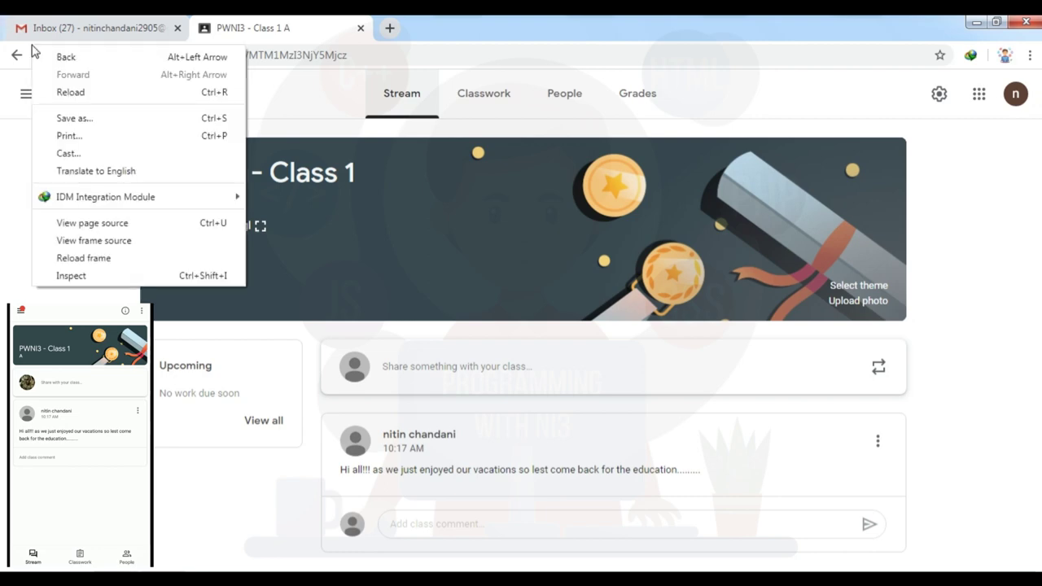
{"action": "key", "text": "Escape"}
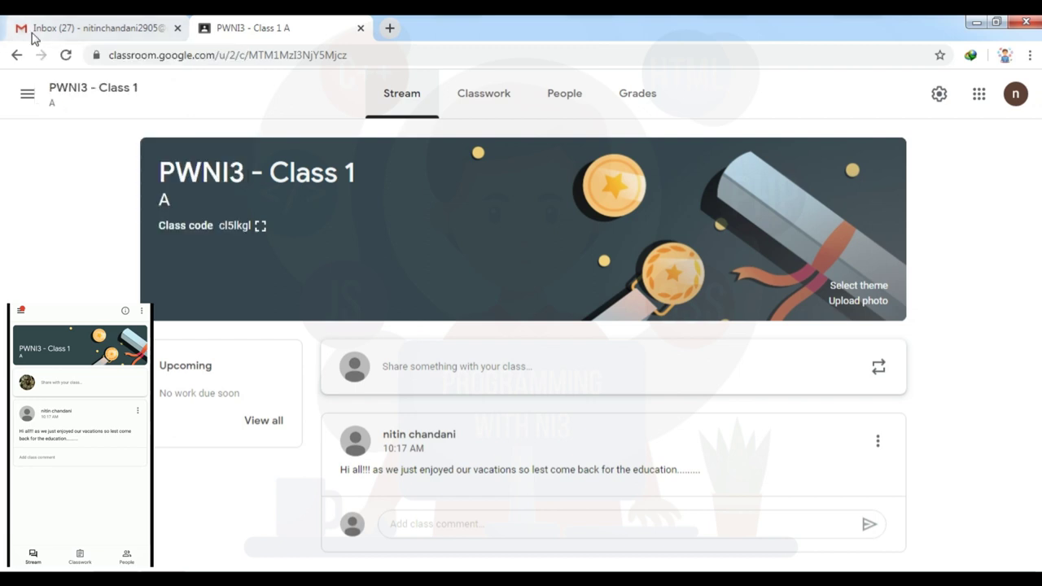
- Go to the class's Classwork page, view its Class Drive folder, and close the folder again
{"action": "right_click", "coordinate": [524, 22]}
{"action": "right_click", "coordinate": [535, 22]}
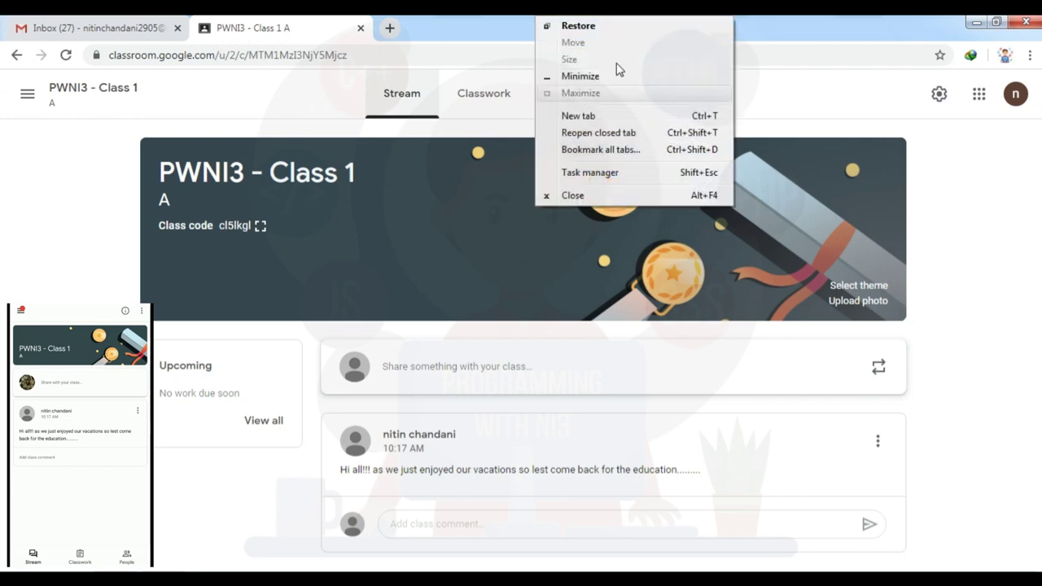
{"action": "left_click", "coordinate": [478, 87]}
{"action": "left_click", "coordinate": [478, 94]}
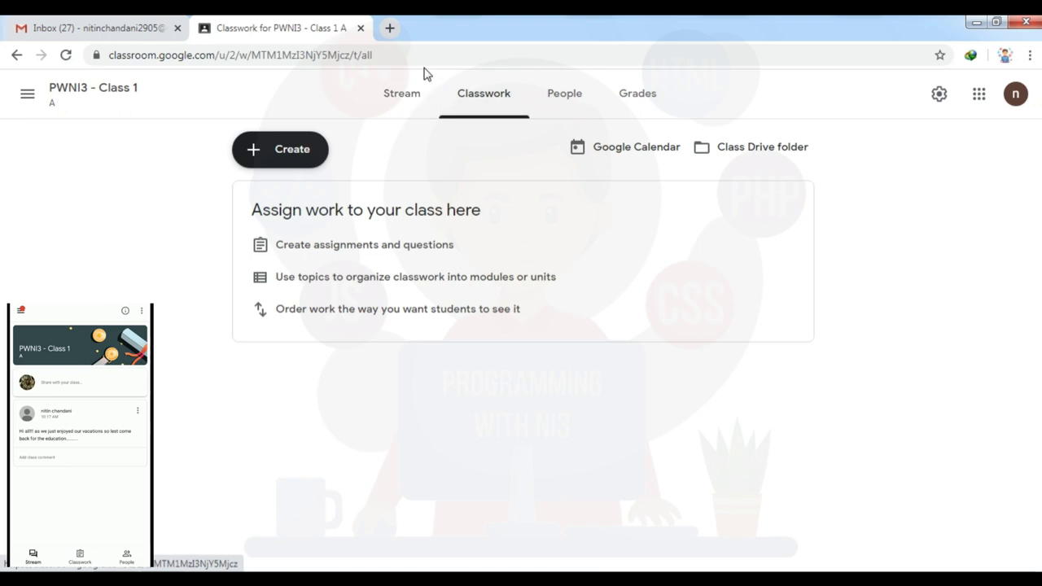
{"action": "left_click", "coordinate": [733, 151]}
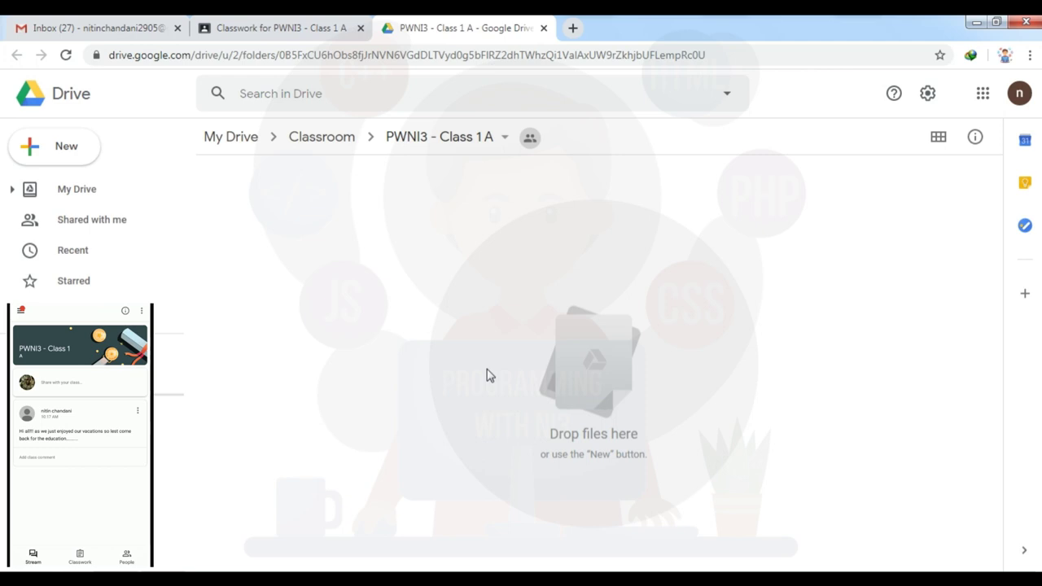
{"action": "left_click", "coordinate": [543, 28]}
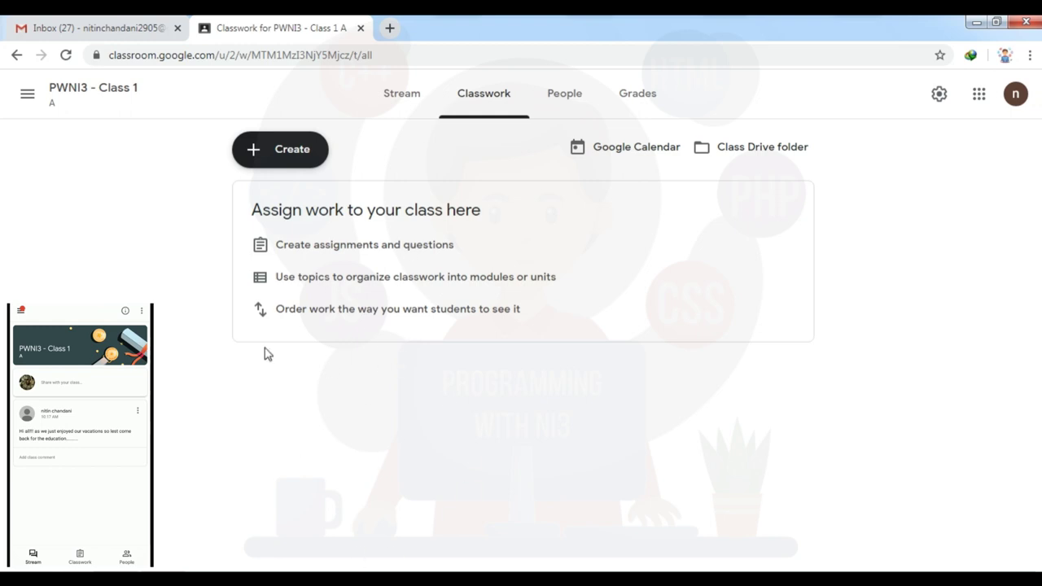
- Start a new classwork assignment, dismiss the materials tip, and title it "Chapter 1 Basic of computer"
{"action": "left_click", "coordinate": [267, 153]}
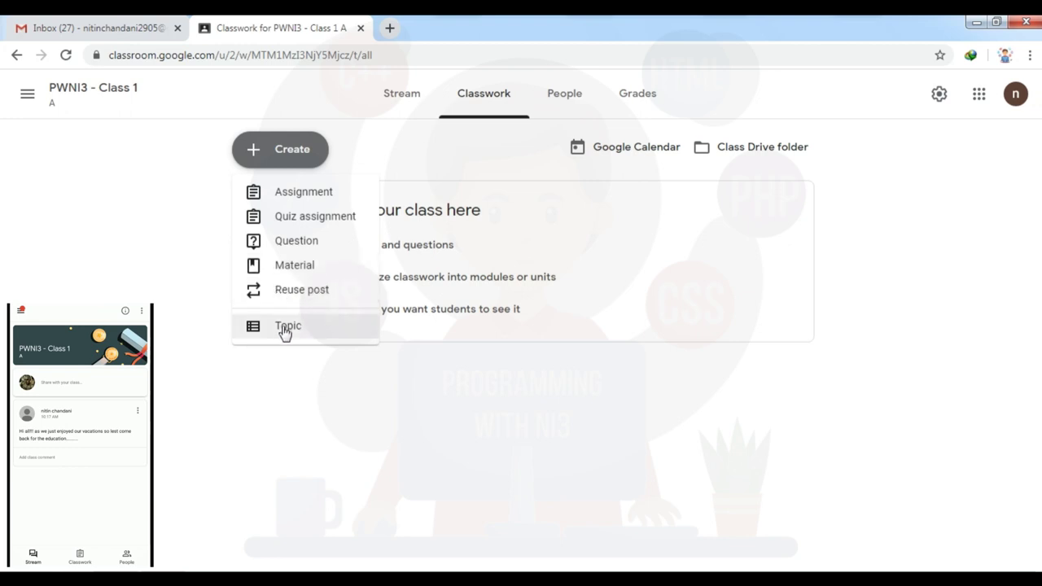
{"action": "left_click", "coordinate": [302, 196]}
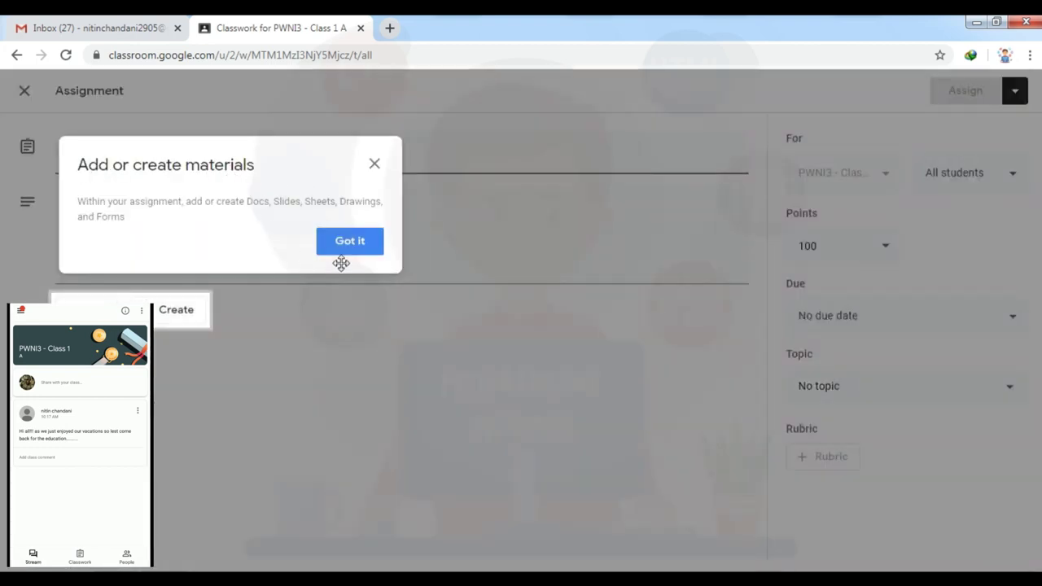
{"action": "left_click", "coordinate": [346, 248]}
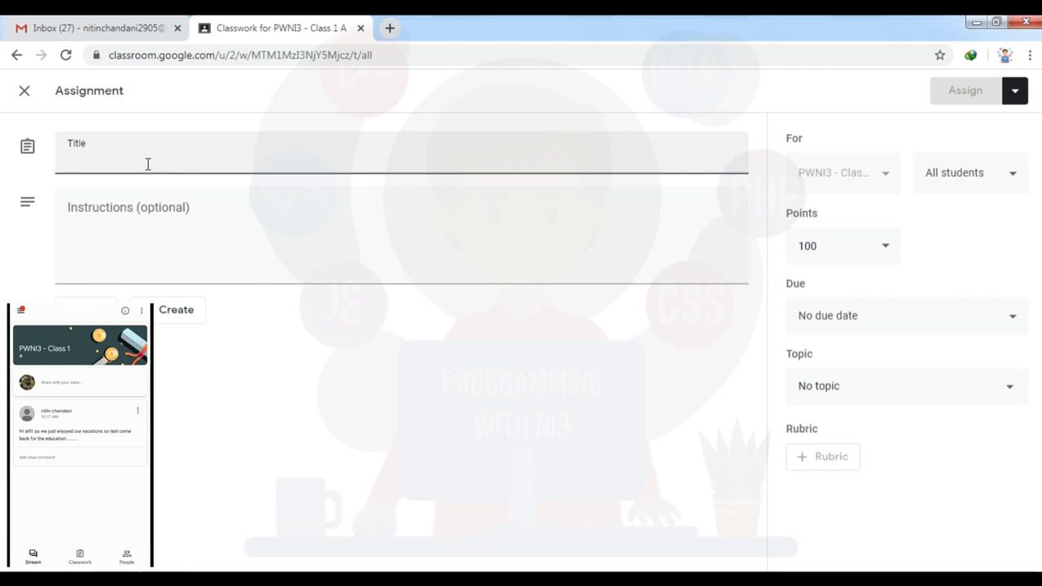
{"action": "type", "text": "Cha"}
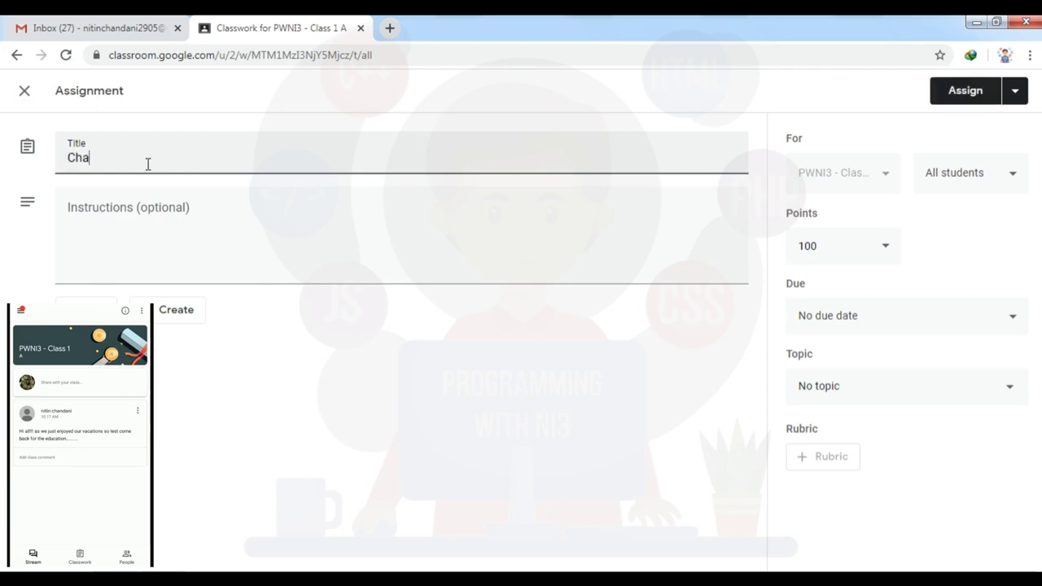
{"action": "type", "text": "pter 1 Basic of computer"}
{"action": "key", "text": "Tab"}
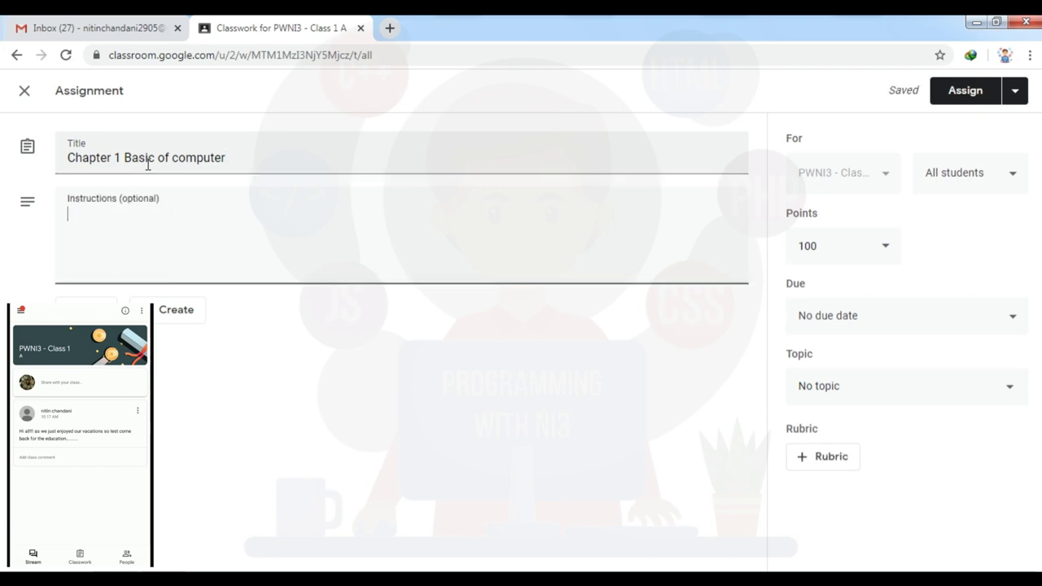
- Begin the assignment instructions with "you all have to see the below attached video and complete the below attached"
{"action": "type", "text": "you all have to"}
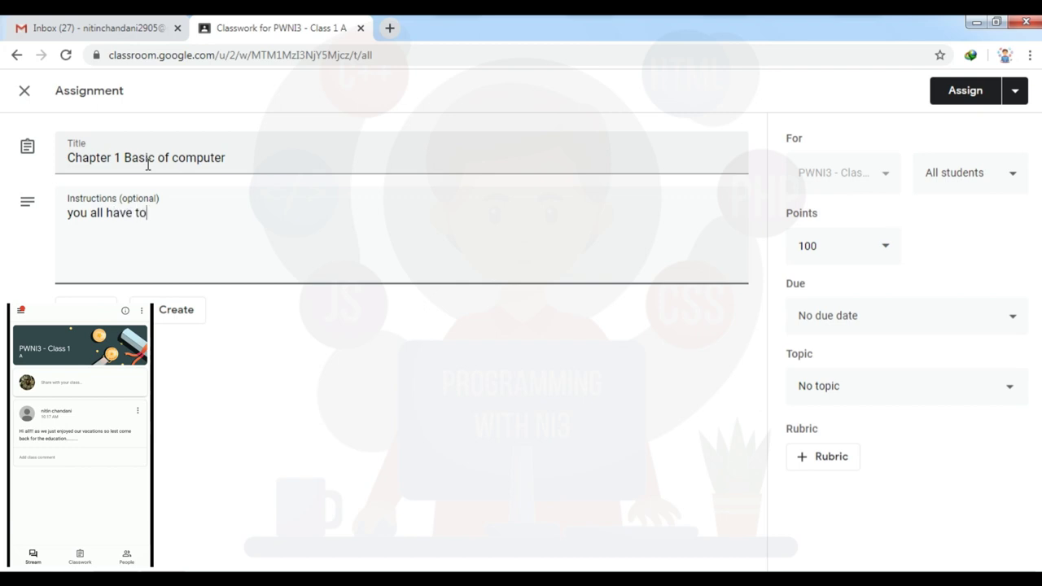
{"action": "type", "text": " see the below attach"}
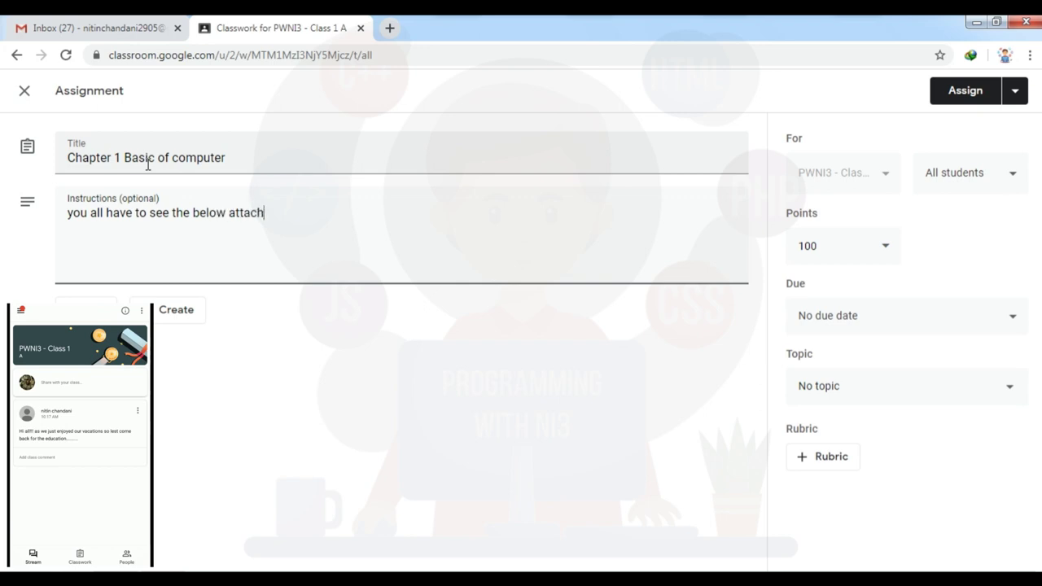
{"action": "type", "text": "ed video and co"}
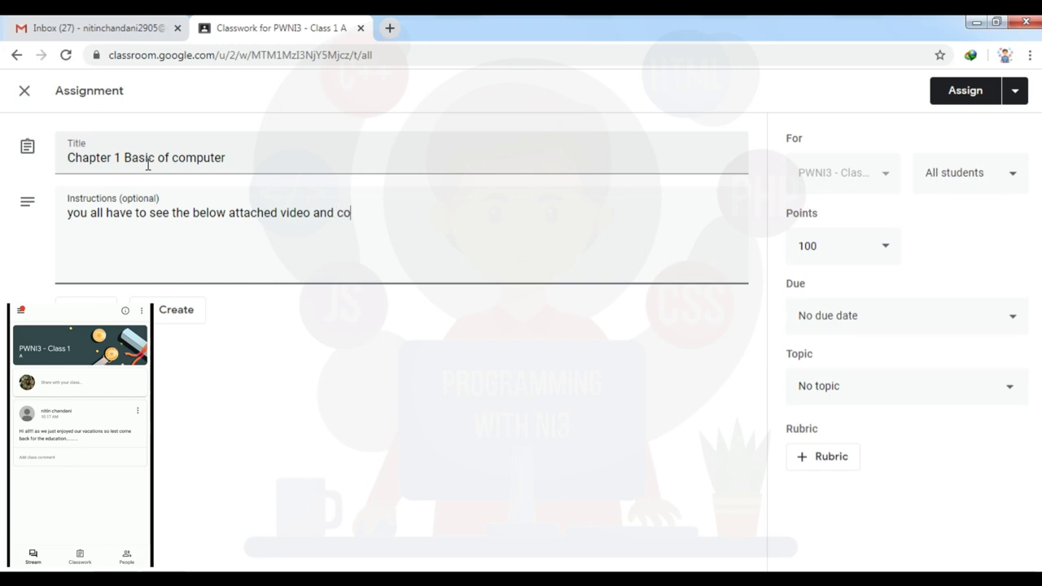
{"action": "type", "text": "mplete the below aa"}
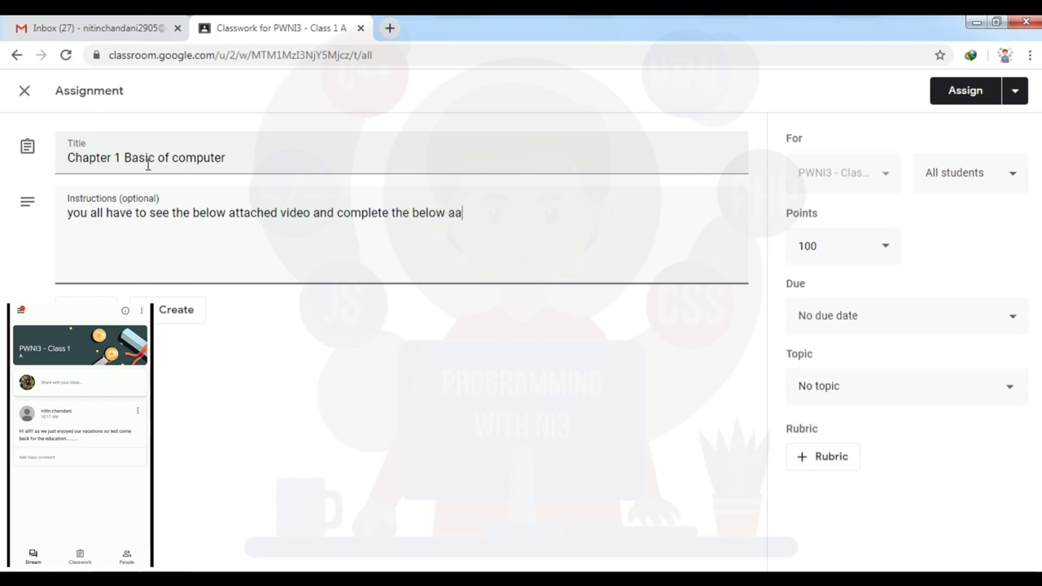
{"action": "type", "text": "tached"}
{"action": "key", "text": "Left"}
{"action": "key", "text": "Left"}
{"action": "key", "text": "shift+F10"}
{"action": "key", "text": "Down"}
{"action": "key", "text": "Return"}
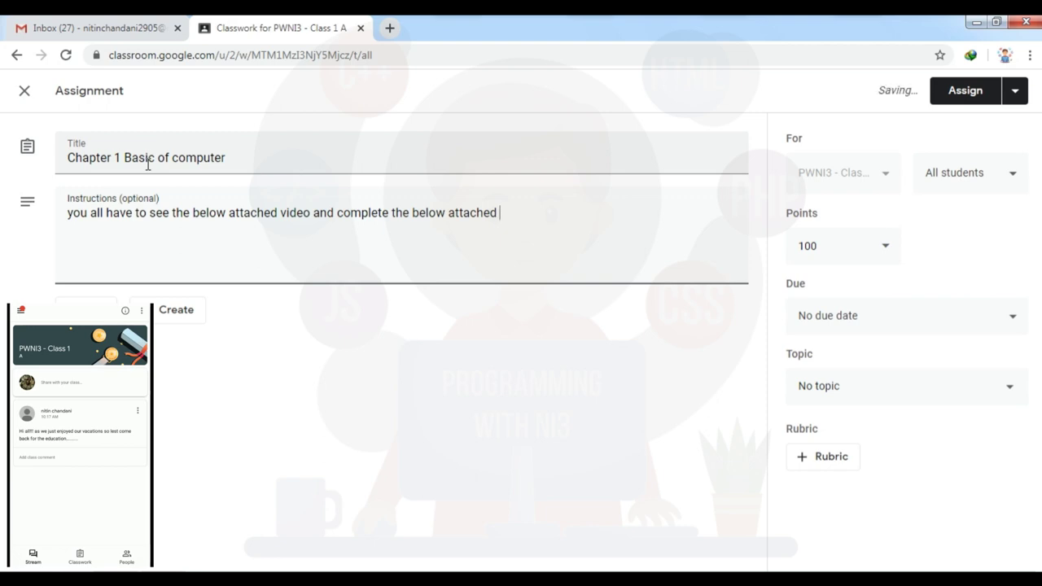
- Finish the instructions with "classwork assignment within in two days and submit it back here."
{"action": "type", "text": "class"}
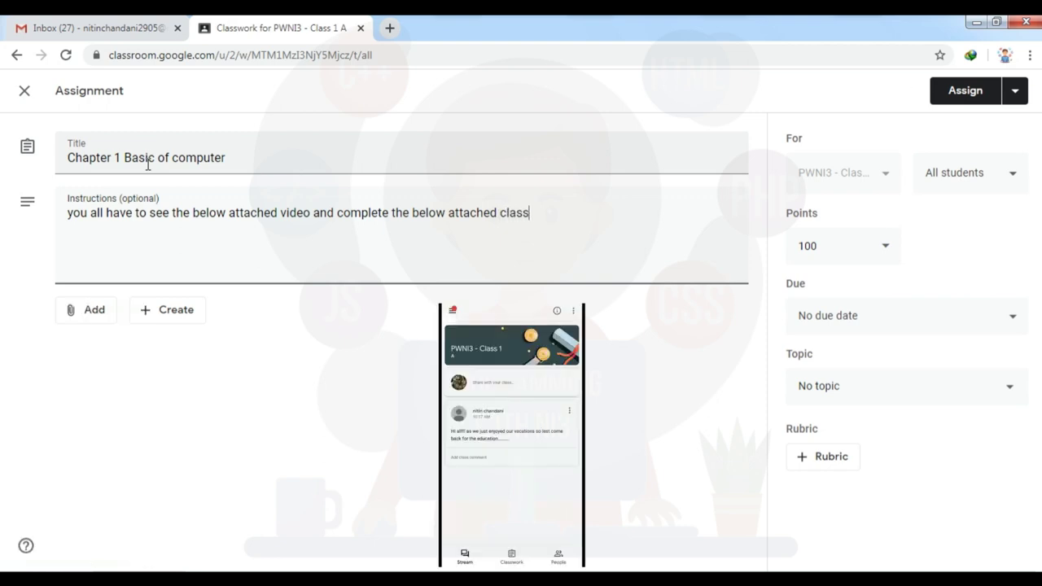
{"action": "type", "text": "work assignment in"}
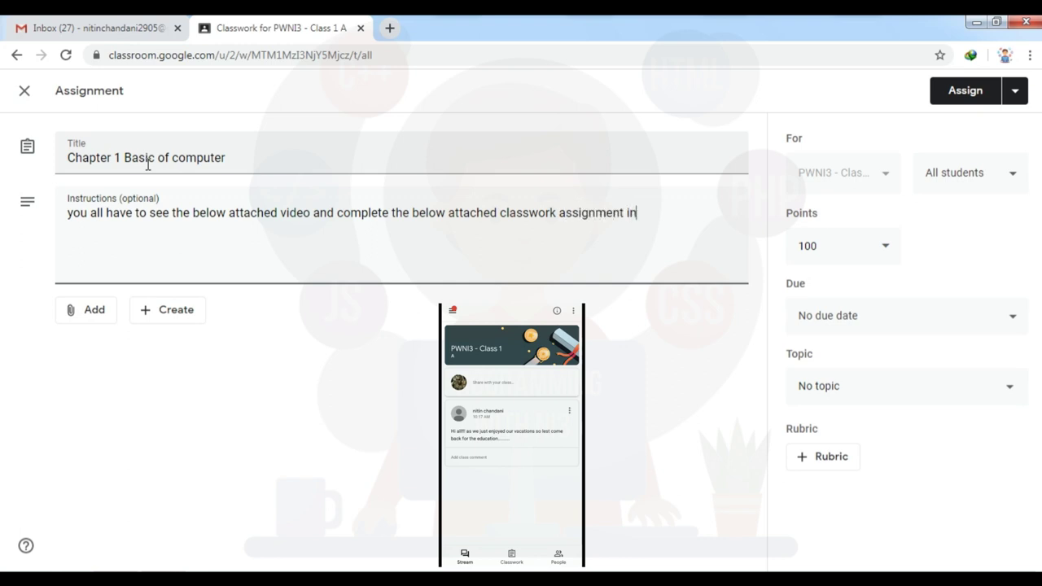
{"action": "type", "text": "within"}
{"action": "key", "text": "BackSpace"}
{"action": "key", "text": "Left"}
{"action": "key", "text": "Left"}
{"action": "key", "text": "Menu"}
{"action": "key", "text": "Escape"}
{"action": "key", "text": "Left"}
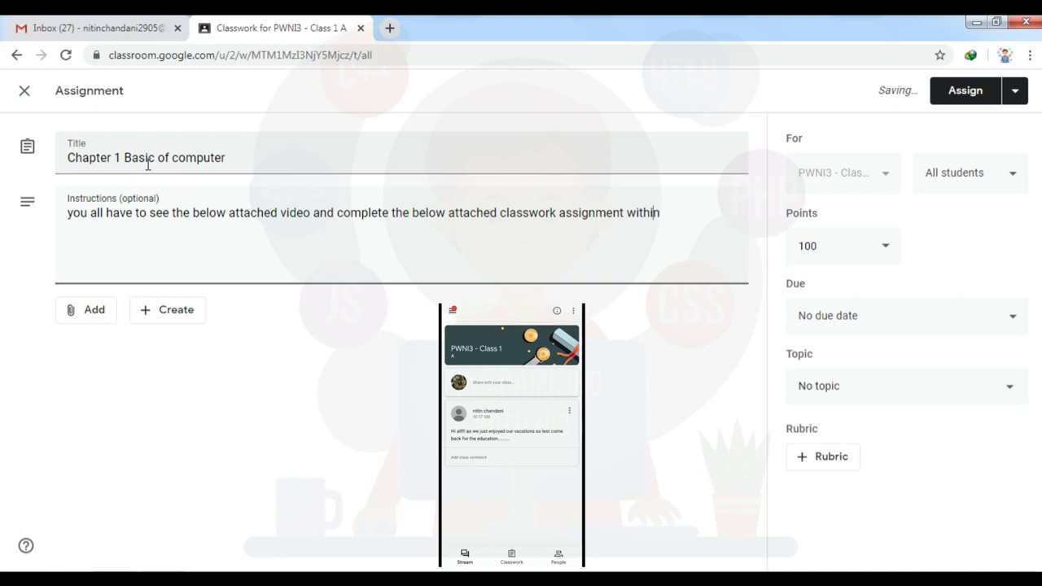
{"action": "type", "text": "in two da"}
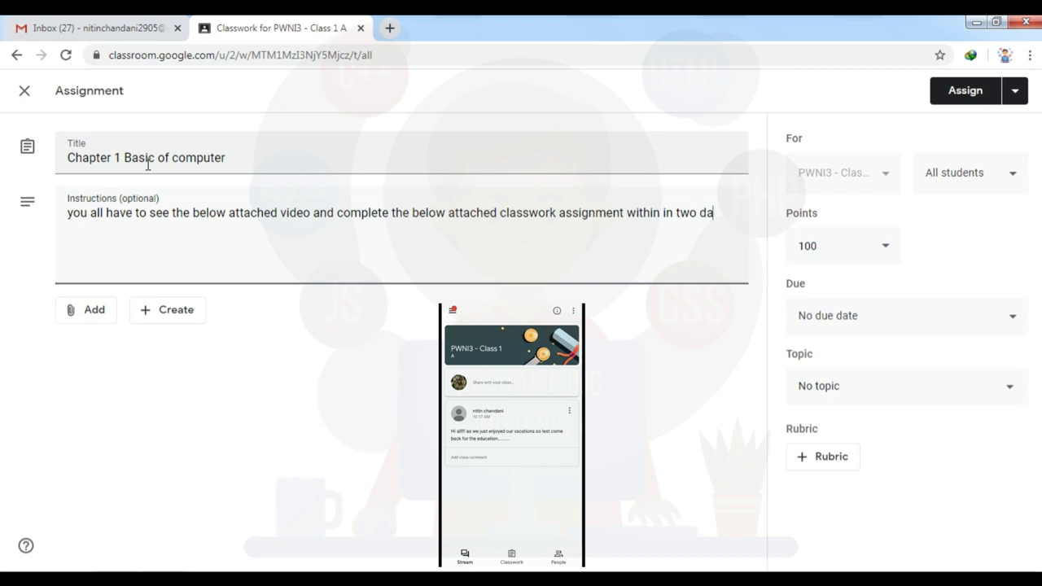
{"action": "type", "text": "ys and submit it back"}
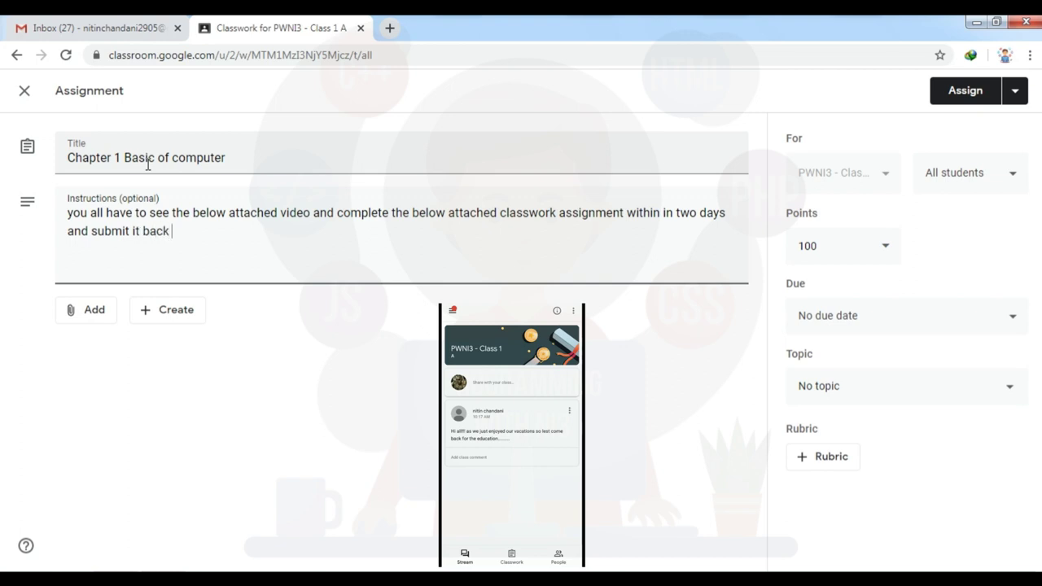
{"action": "type", "text": " here."}
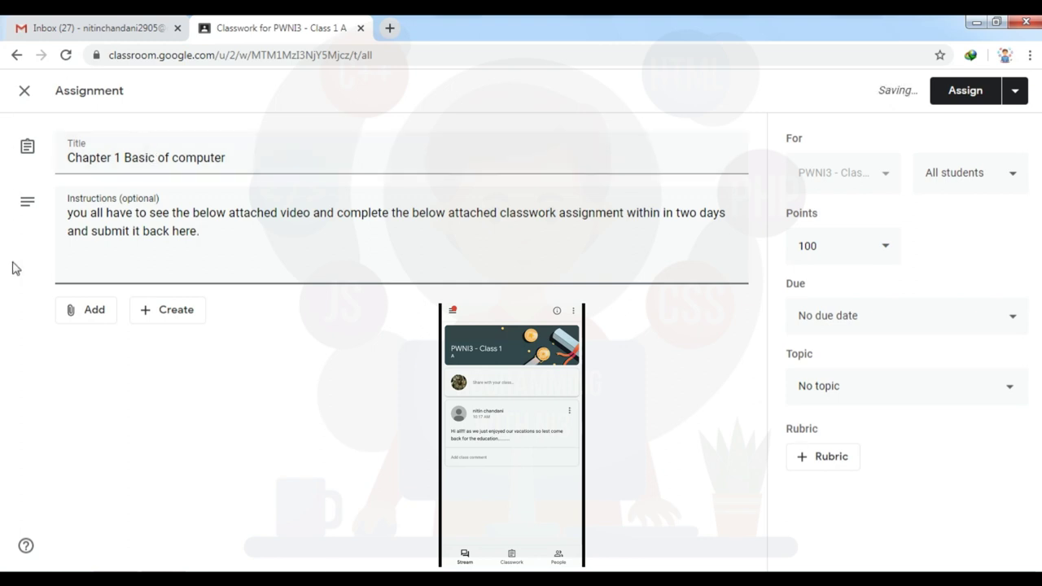
- Review the file types that can be created and the attachment sources available for the assignment, without attaching anything
{"action": "left_click", "coordinate": [165, 320]}
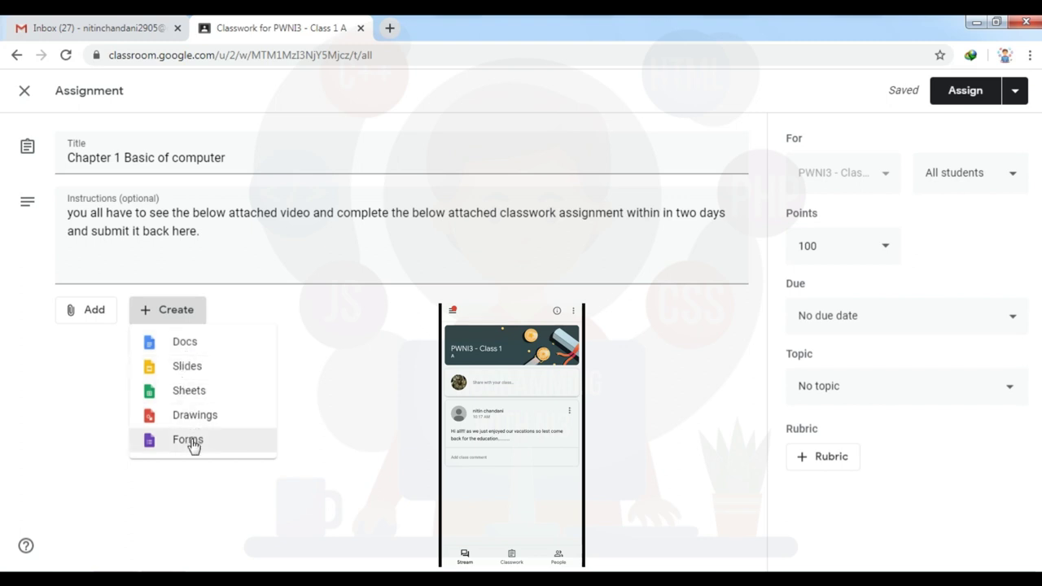
{"action": "left_click", "coordinate": [92, 318]}
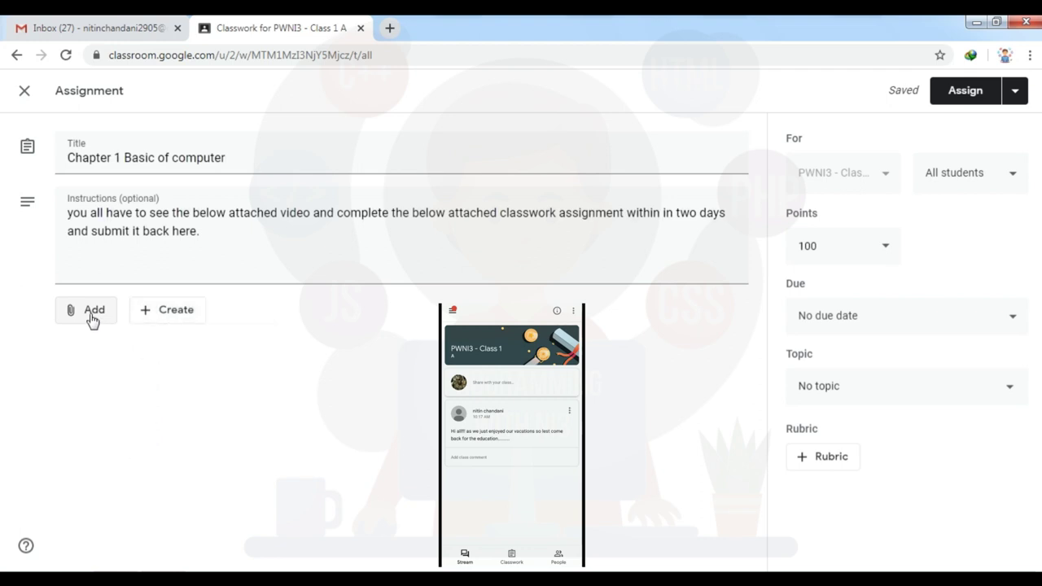
{"action": "left_click", "coordinate": [73, 310]}
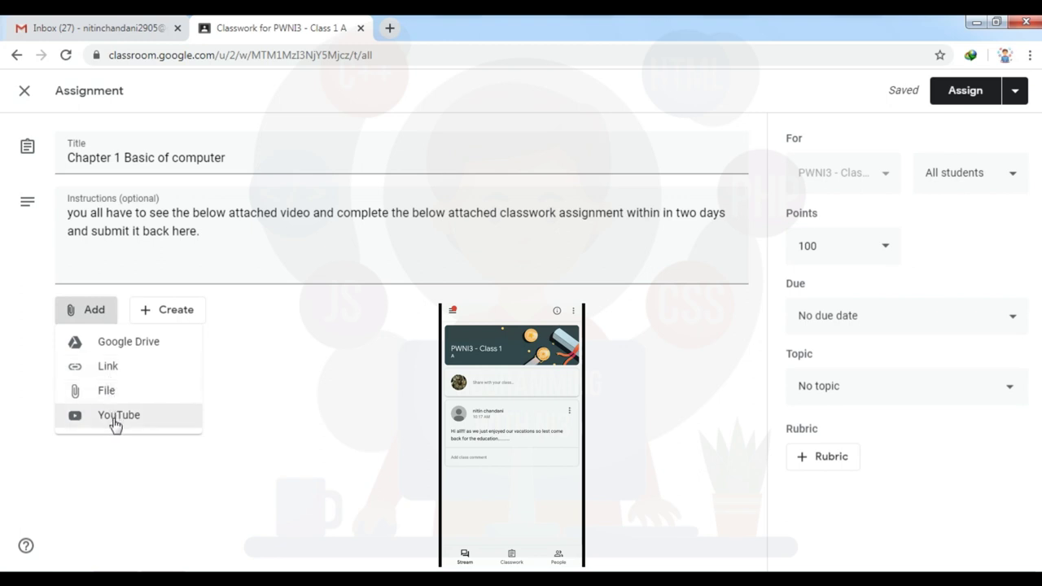
{"action": "left_click", "coordinate": [302, 368]}
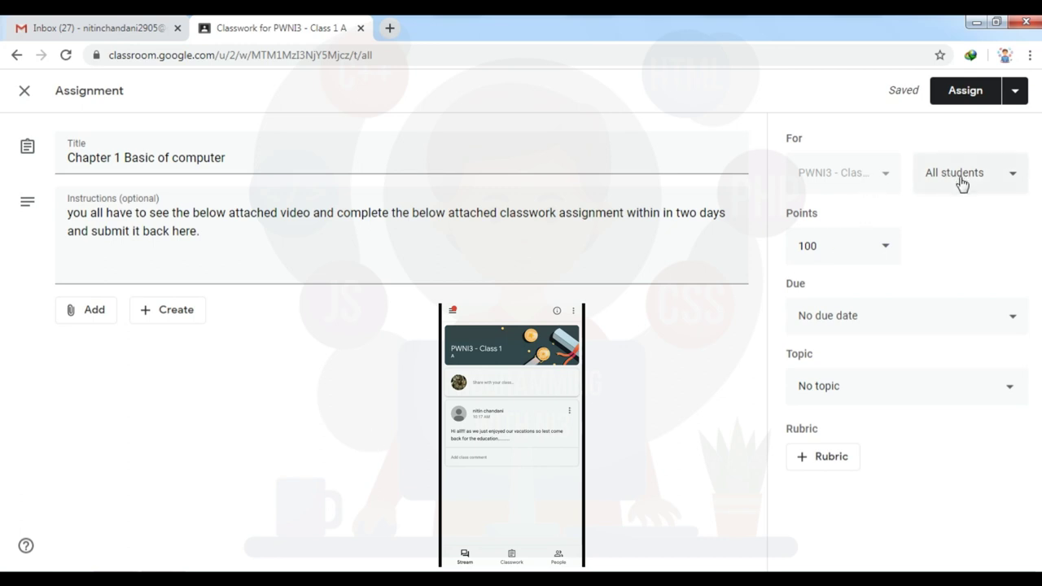
- Set the assignment's points to 50
{"action": "left_click", "coordinate": [854, 244]}
{"action": "left_click", "coordinate": [896, 253]}
{"action": "left_click", "coordinate": [890, 252]}
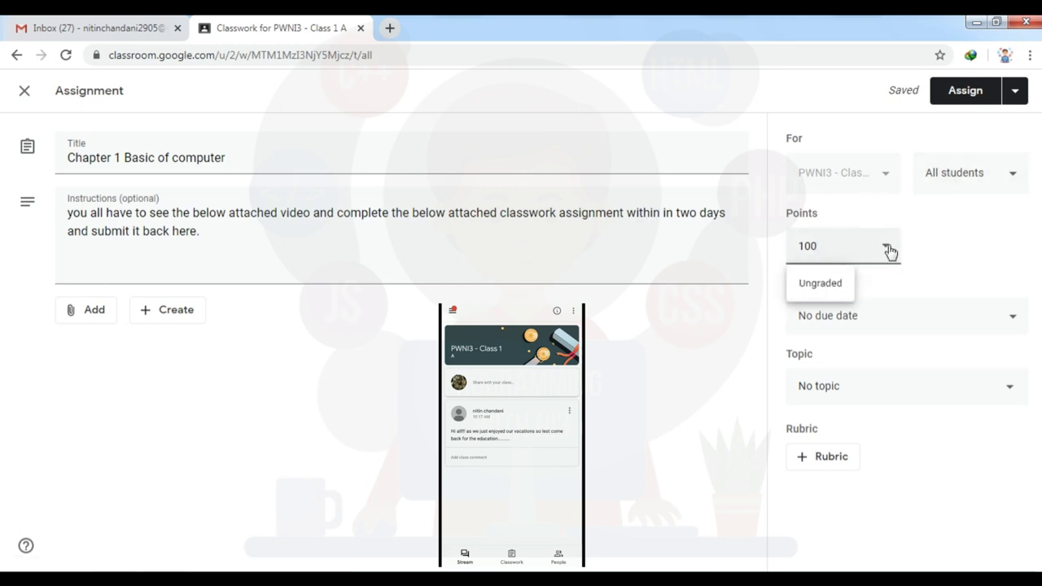
{"action": "type", "text": "00"}
{"action": "key", "text": "BackSpace"}
{"action": "key", "text": "BackSpace"}
{"action": "key", "text": "BackSpace"}
{"action": "left_click", "coordinate": [923, 231]}
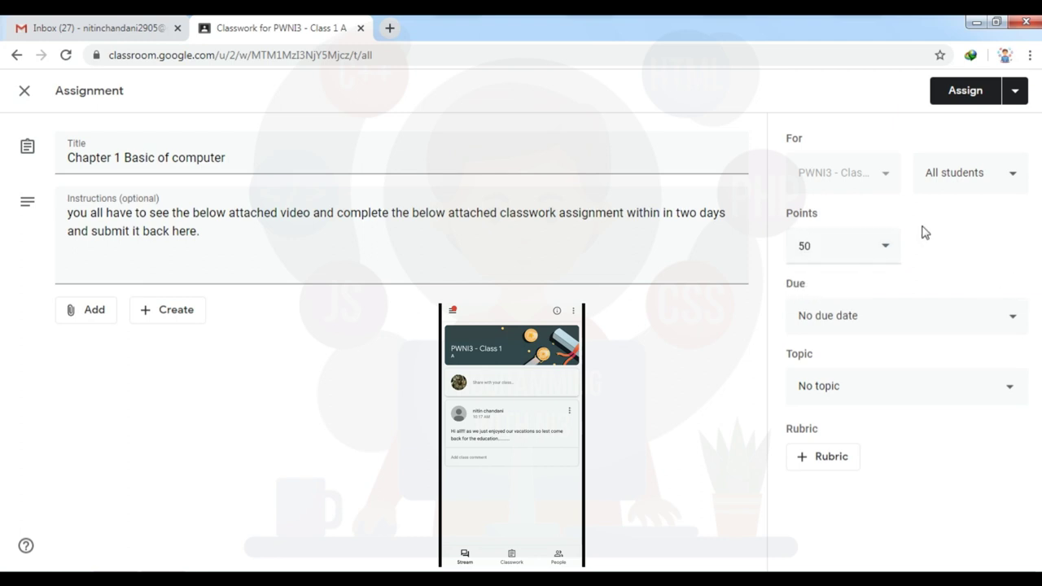
- Switch the assignment to Ungraded, and restore its points to 50
{"action": "left_click", "coordinate": [890, 254]}
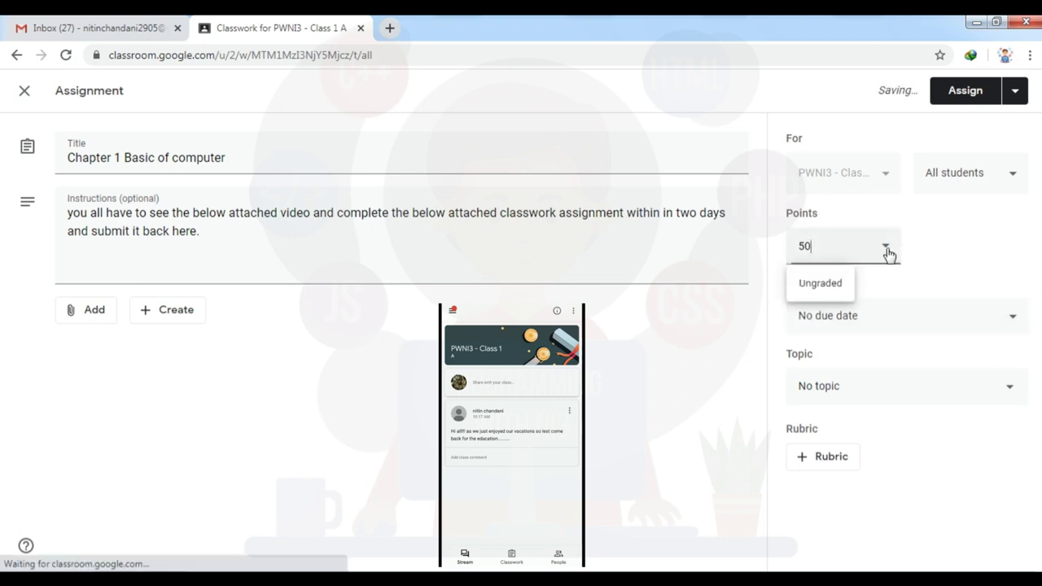
{"action": "left_click", "coordinate": [833, 291]}
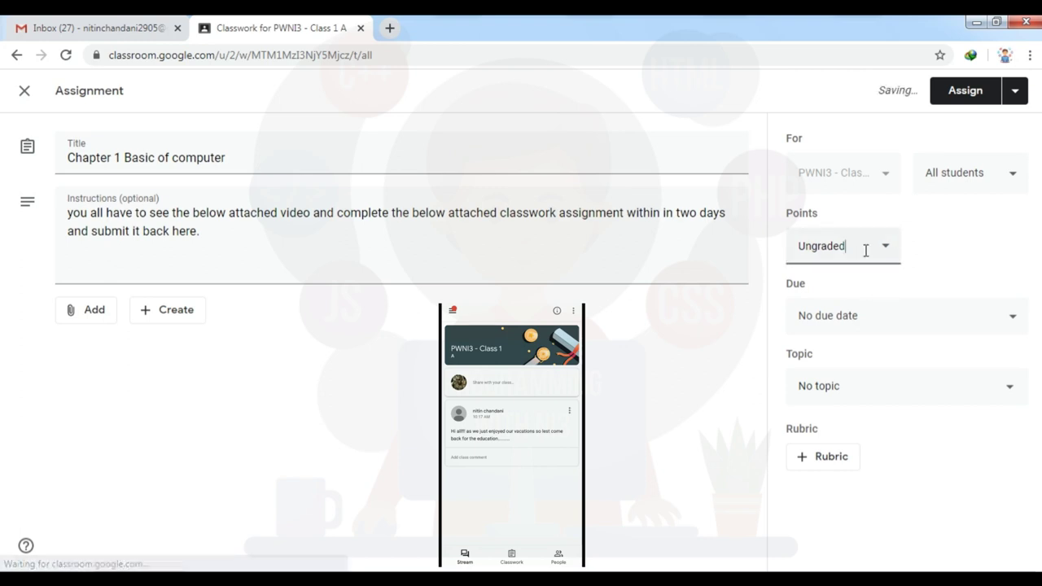
{"action": "left_click_drag", "start_coordinate": [865, 250], "coordinate": [692, 257]}
{"action": "type", "text": "50"}
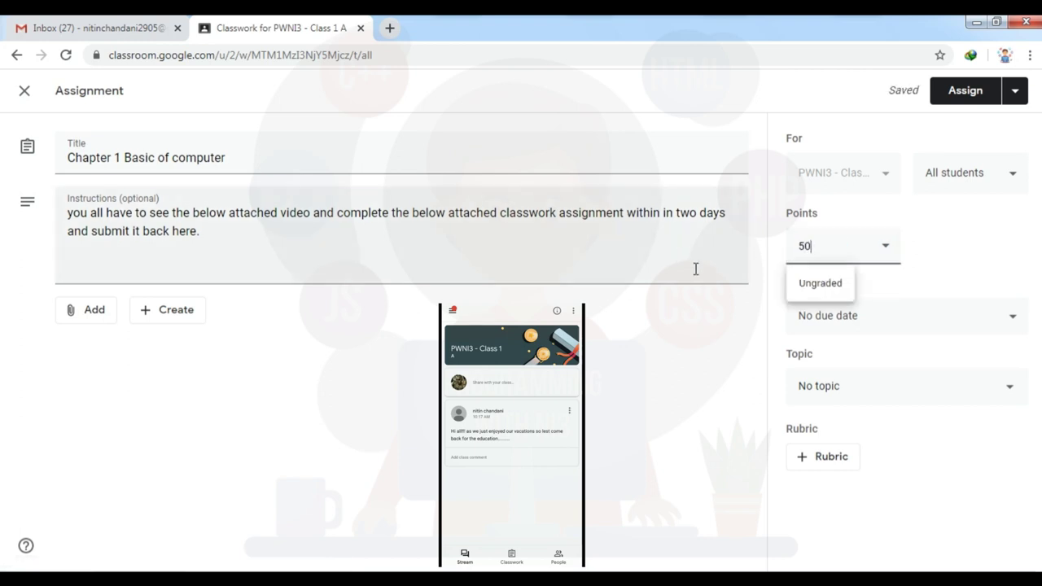
{"action": "left_click", "coordinate": [936, 256]}
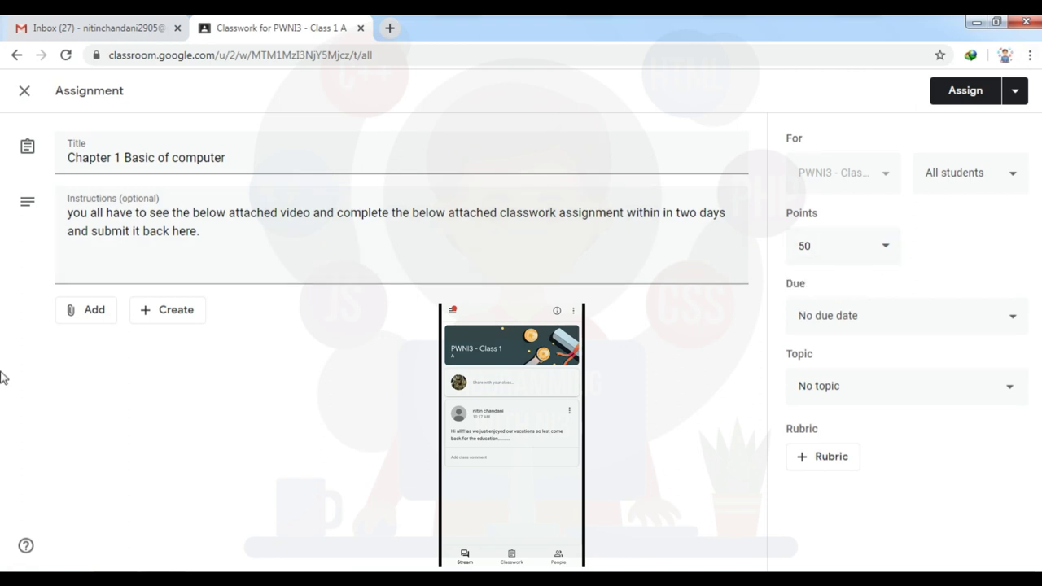
- Set the assignment's due date to Jun 10, 2020
{"action": "left_click", "coordinate": [830, 328]}
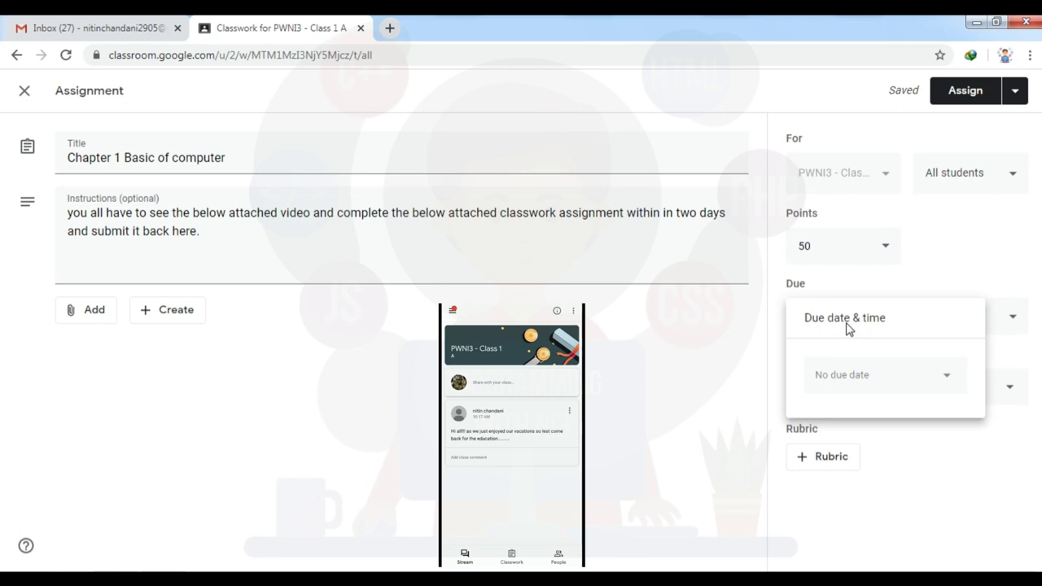
{"action": "left_click", "coordinate": [881, 295]}
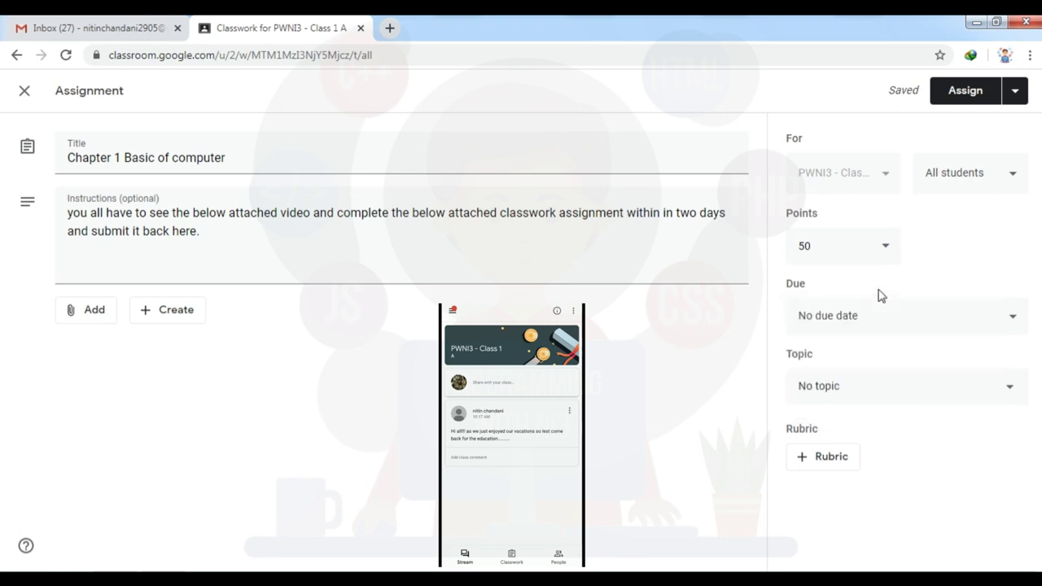
{"action": "left_click", "coordinate": [826, 328]}
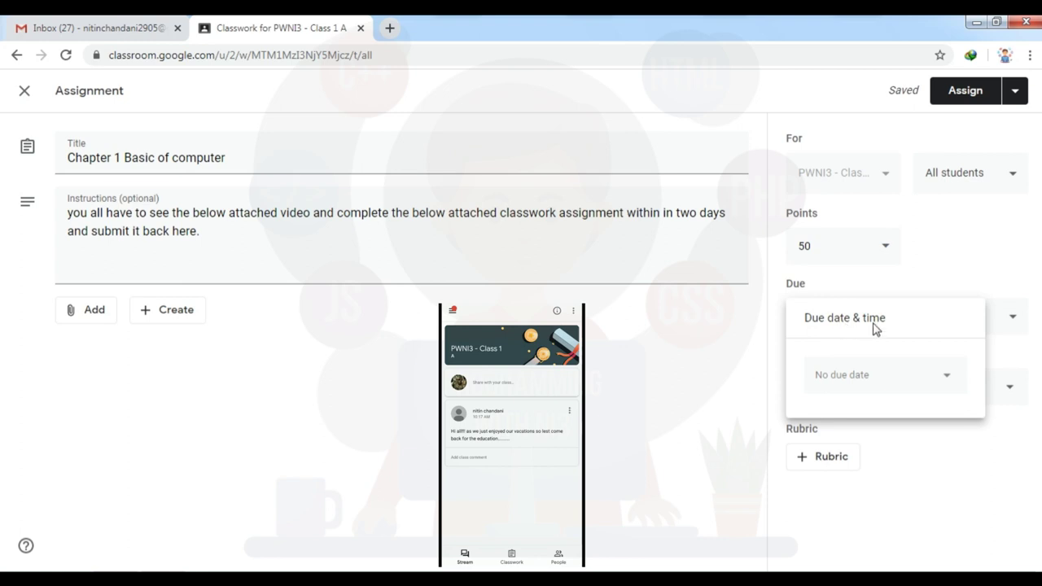
{"action": "left_click", "coordinate": [871, 379]}
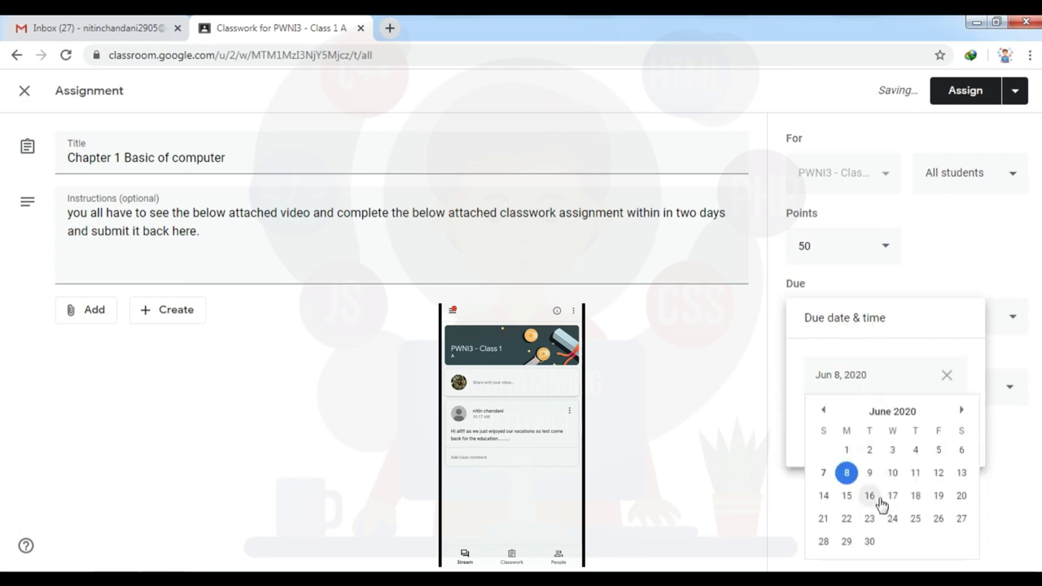
{"action": "left_click", "coordinate": [892, 473]}
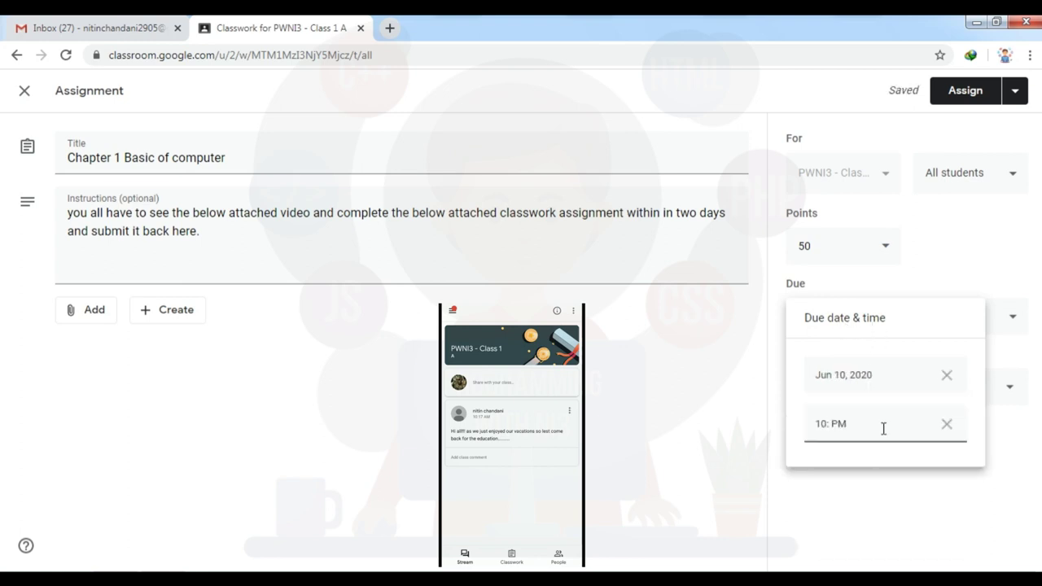
- Set the assignment's due time to 10:30 AM
{"action": "type", "text": "30"}
{"action": "key", "text": "BackSpace"}
{"action": "type", "text": "a"}
{"action": "type", "text": "A"}
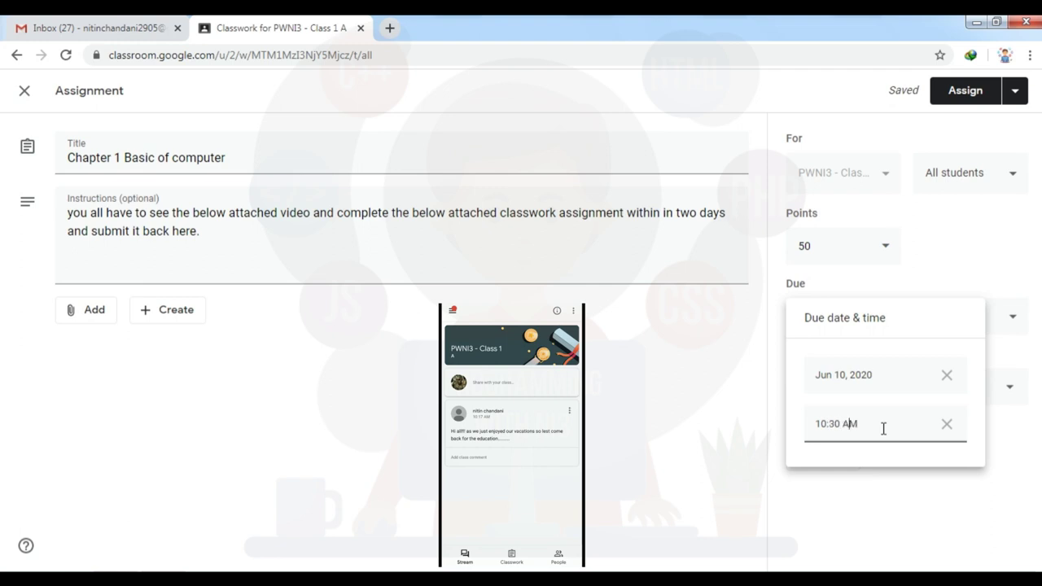
{"action": "left_click", "coordinate": [1002, 232]}
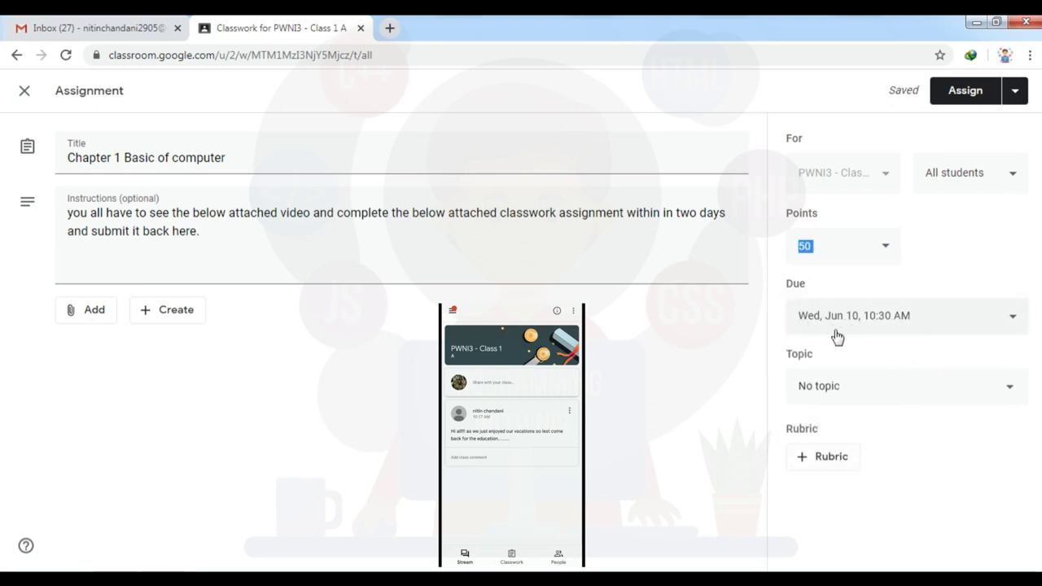
- Change the assignment's due date to Jun 9, 2020
{"action": "left_click", "coordinate": [932, 284]}
{"action": "left_click", "coordinate": [886, 319]}
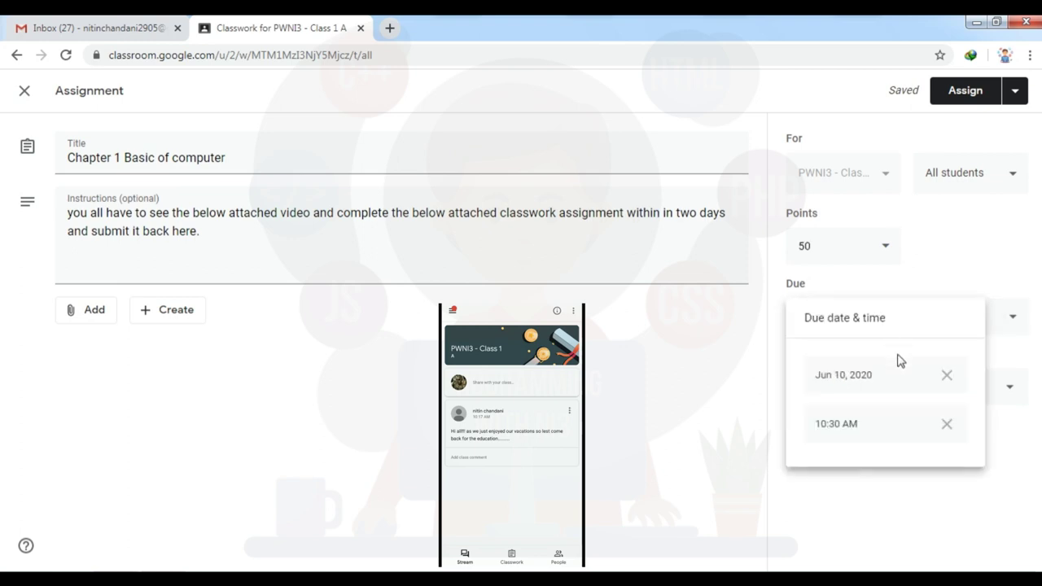
{"action": "left_click", "coordinate": [884, 376]}
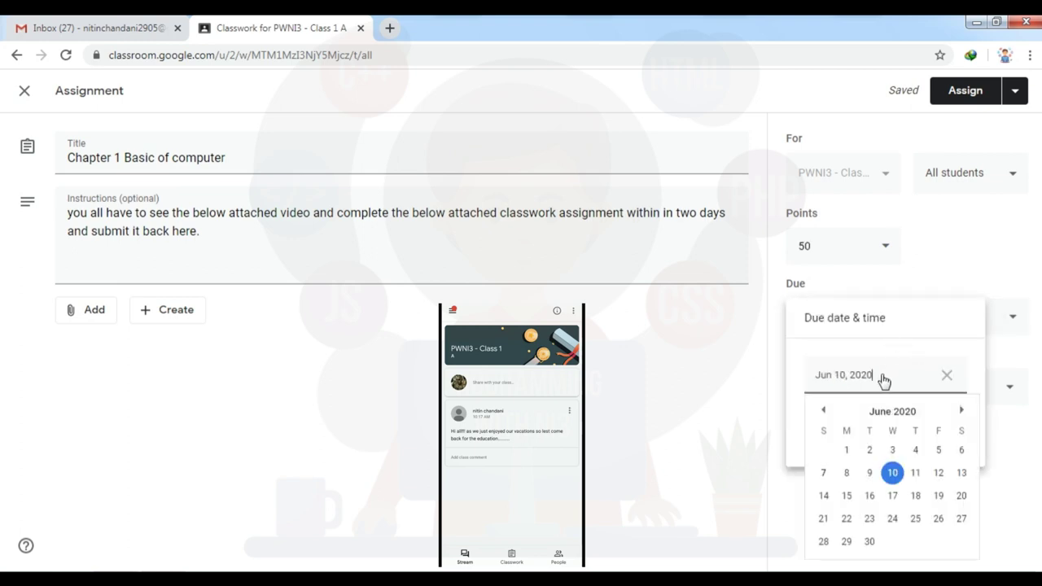
{"action": "left_click", "coordinate": [869, 474]}
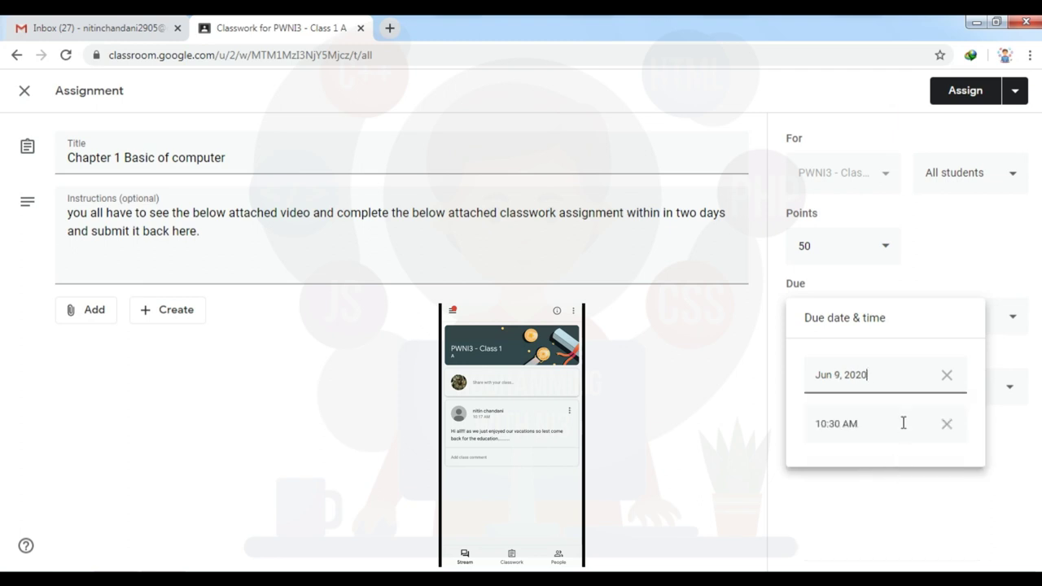
{"action": "left_click", "coordinate": [982, 293]}
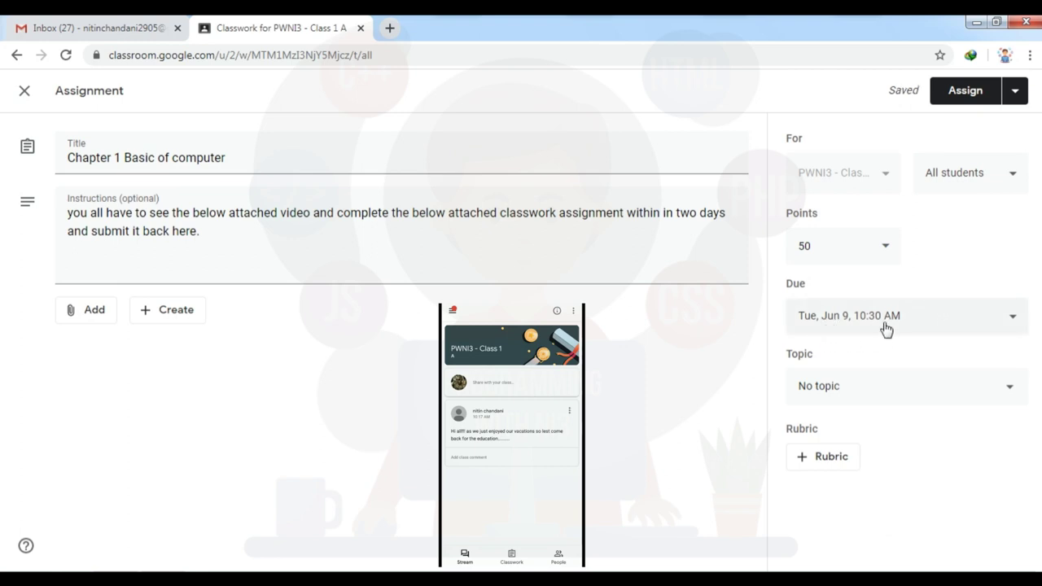
- Create a new topic named Basic of Computer for the assignment
{"action": "left_click", "coordinate": [870, 391]}
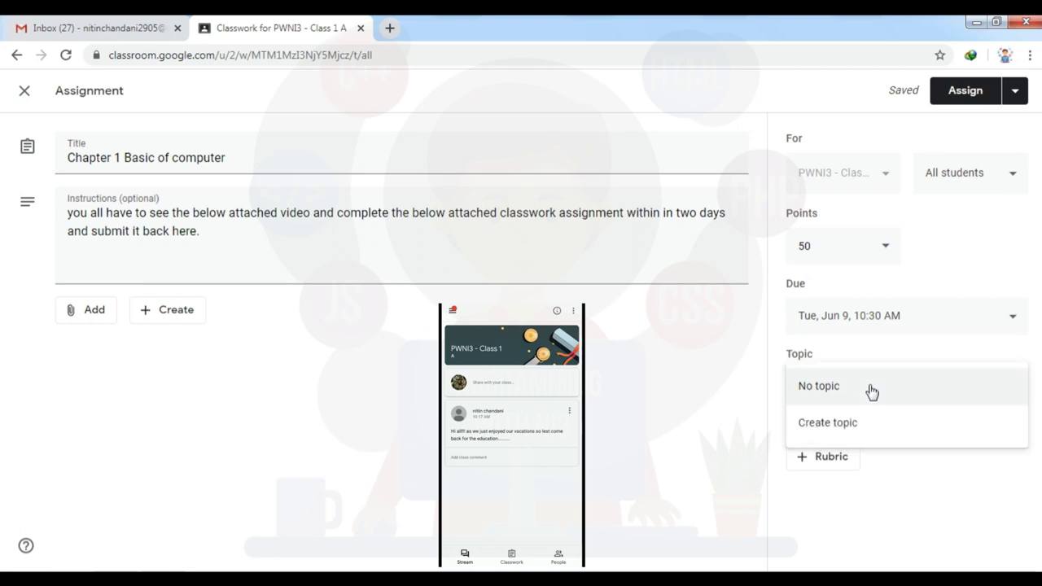
{"action": "left_click", "coordinate": [871, 393]}
{"action": "left_click", "coordinate": [872, 393]}
{"action": "left_click", "coordinate": [832, 425]}
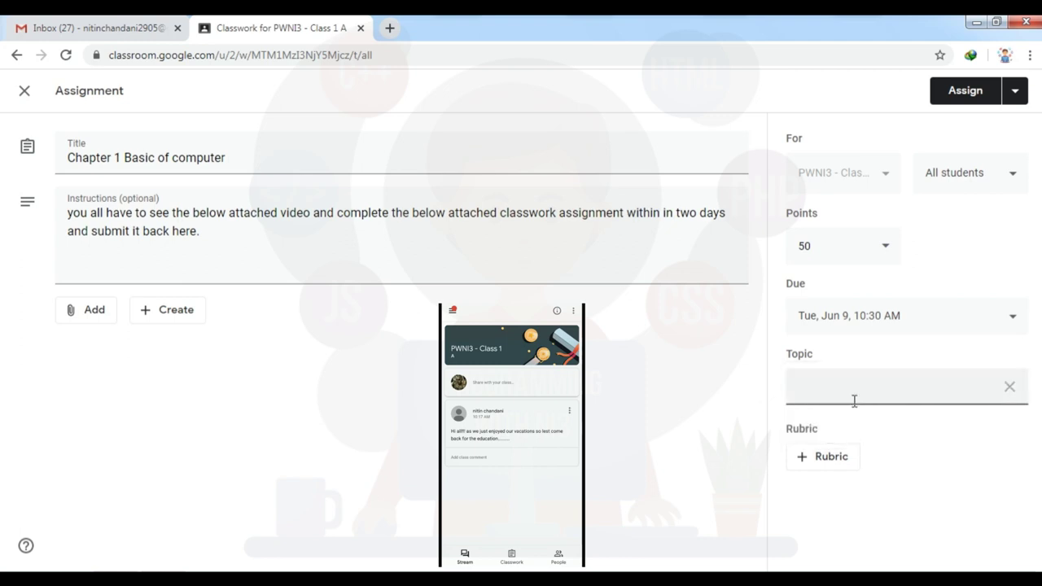
{"action": "type", "text": "Basic of computer"}
{"action": "key", "text": "BackSpace"}
{"action": "key", "text": "BackSpace"}
{"action": "key", "text": "BackSpace"}
{"action": "key", "text": "BackSpace"}
{"action": "key", "text": "BackSpace"}
{"action": "key", "text": "BackSpace"}
{"action": "key", "text": "BackSpace"}
{"action": "key", "text": "BackSpace"}
{"action": "type", "text": "Computer"}
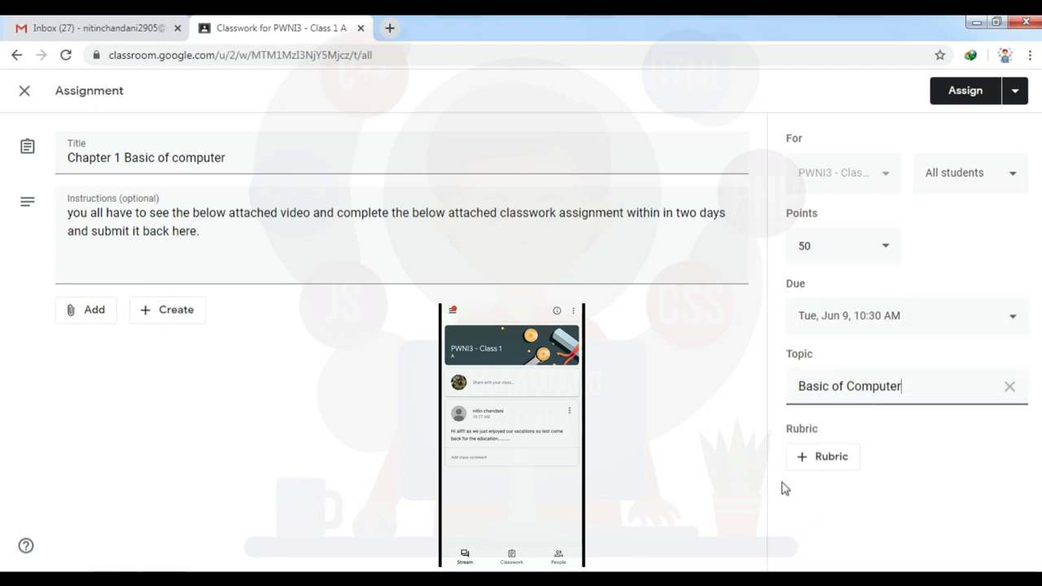
- Try out a new scoring rubric for the assignment with its points sorted in Ascending order, and discard it
{"action": "left_click", "coordinate": [827, 462]}
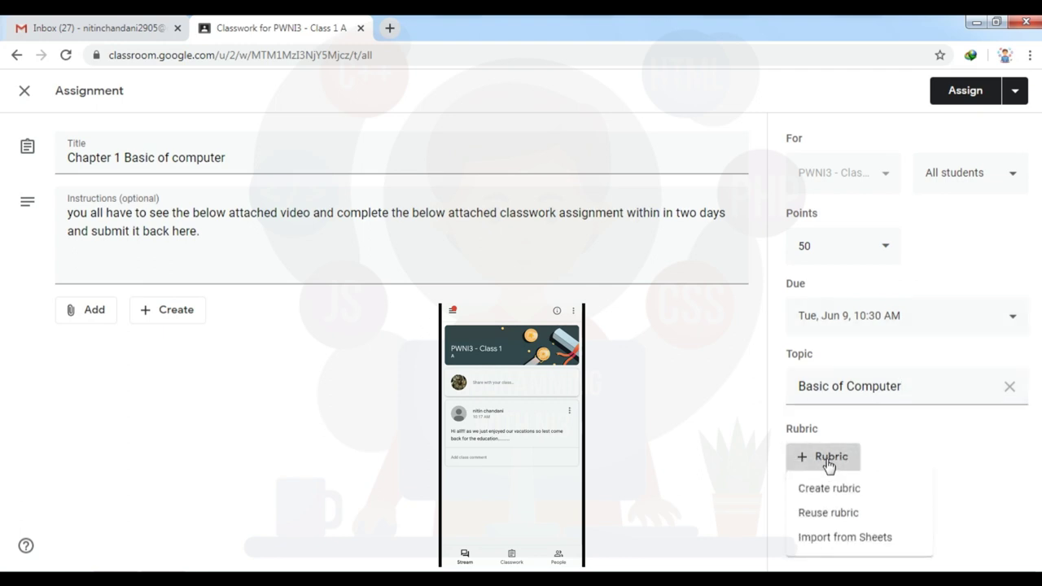
{"action": "left_click", "coordinate": [826, 489]}
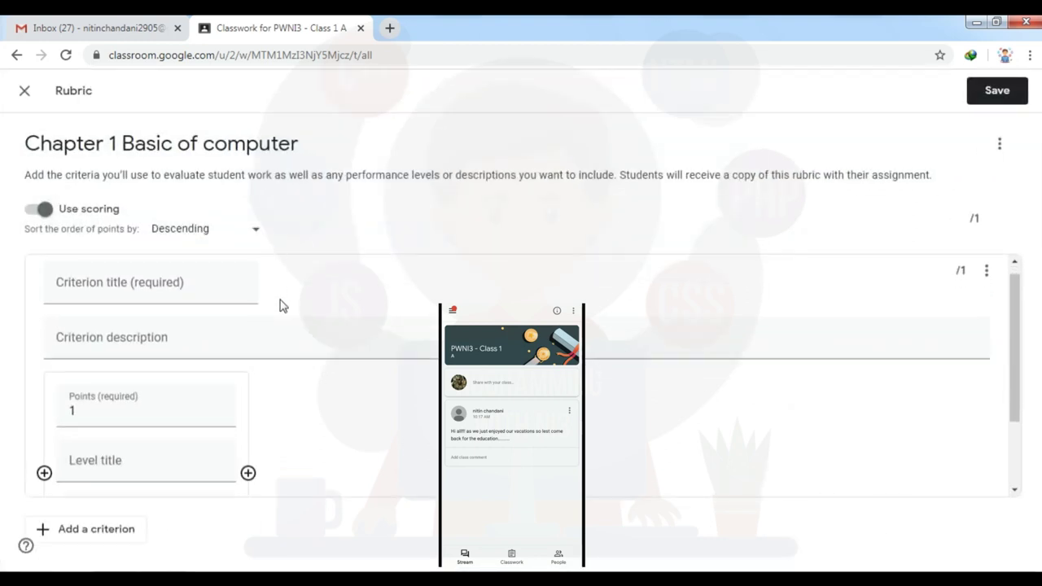
{"action": "scroll", "coordinate": [281, 306], "scroll_direction": "down", "scroll_amount": 2}
{"action": "scroll", "coordinate": [328, 326], "scroll_direction": "up", "scroll_amount": 2}
{"action": "scroll", "coordinate": [330, 325], "scroll_direction": "down", "scroll_amount": 2}
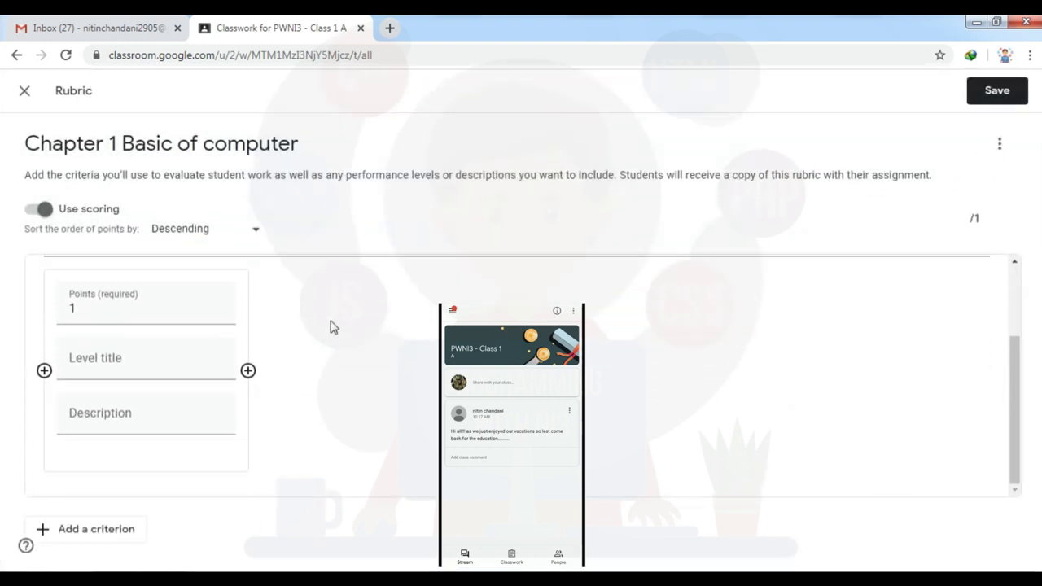
{"action": "scroll", "coordinate": [332, 324], "scroll_direction": "up", "scroll_amount": 2}
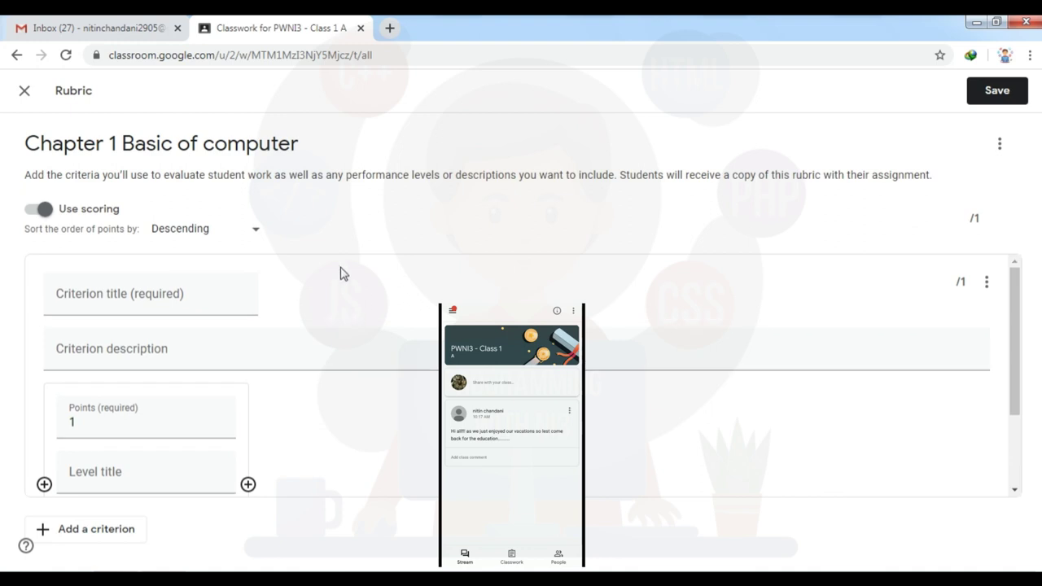
{"action": "left_click", "coordinate": [208, 236]}
{"action": "left_click", "coordinate": [176, 191]}
{"action": "scroll", "coordinate": [128, 353], "scroll_direction": "down", "scroll_amount": 3}
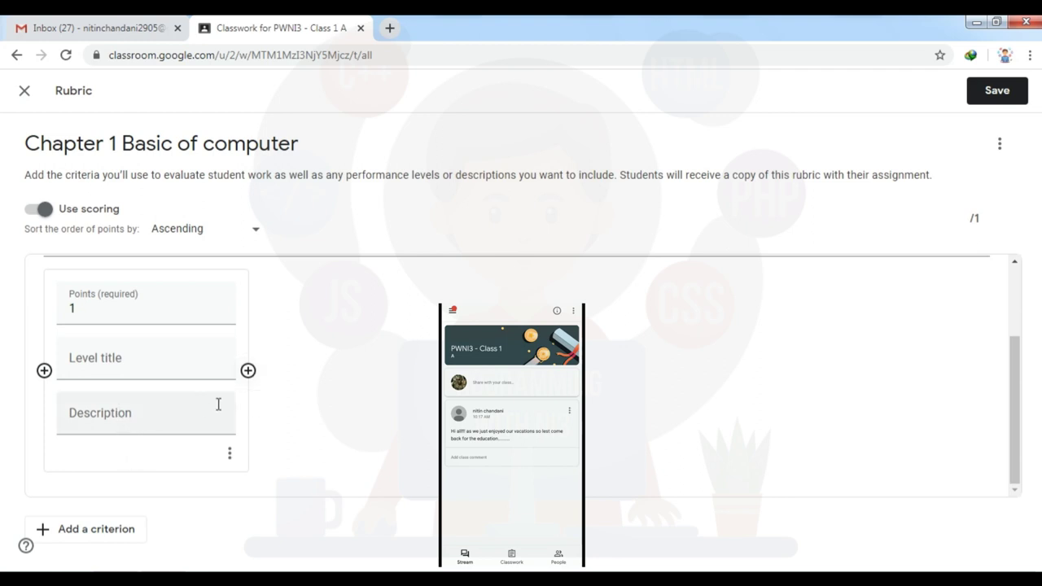
{"action": "scroll", "coordinate": [380, 387], "scroll_direction": "up", "scroll_amount": 3}
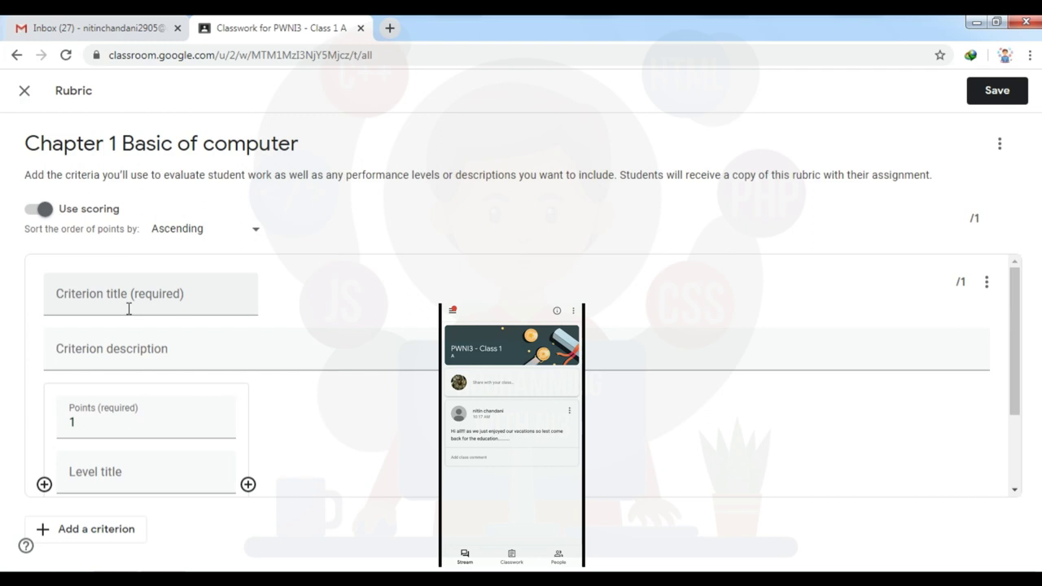
{"action": "scroll", "coordinate": [161, 322], "scroll_direction": "down", "scroll_amount": 2}
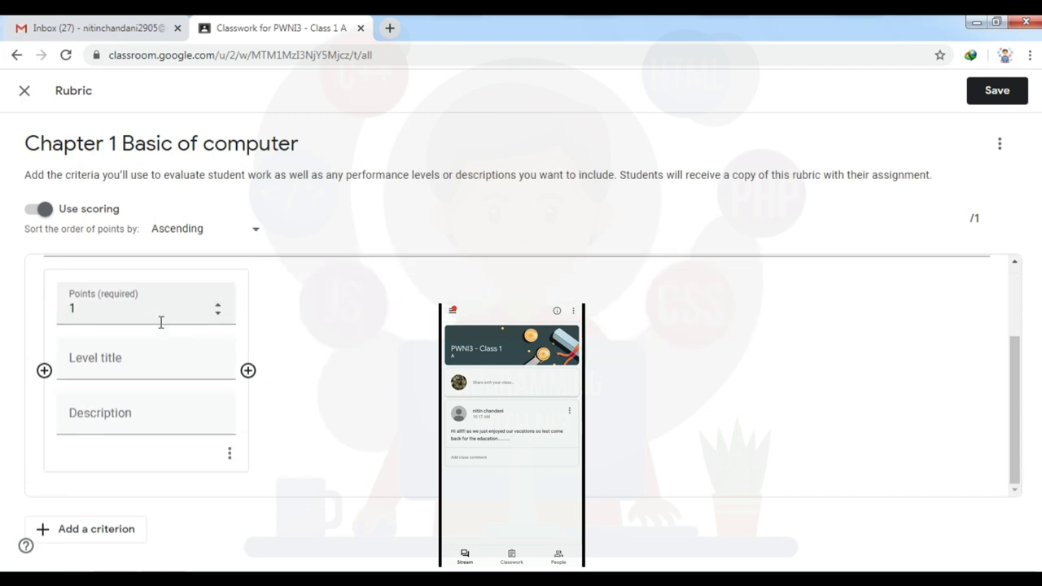
{"action": "left_click", "coordinate": [25, 92]}
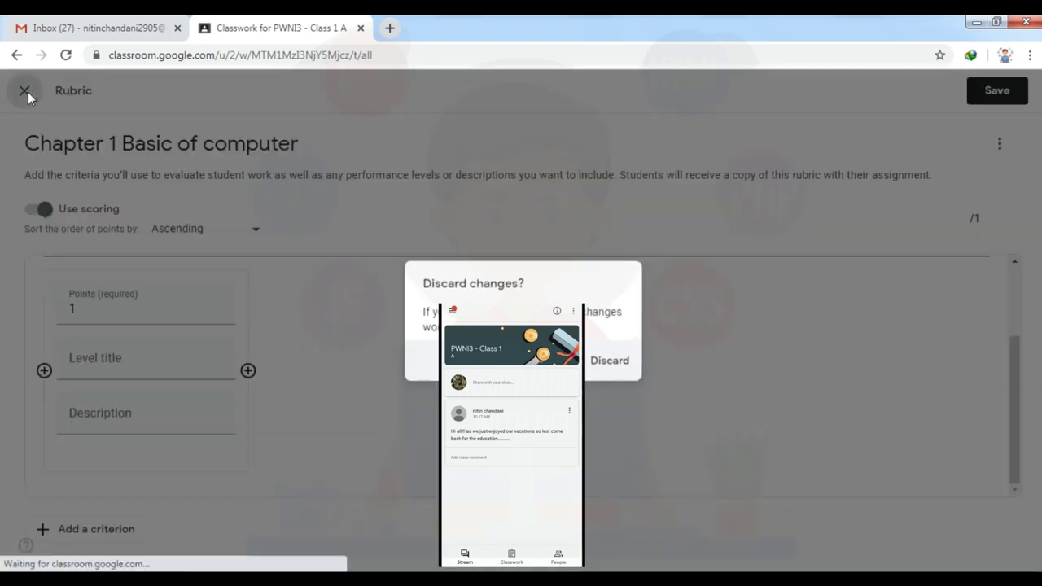
{"action": "left_click", "coordinate": [609, 363]}
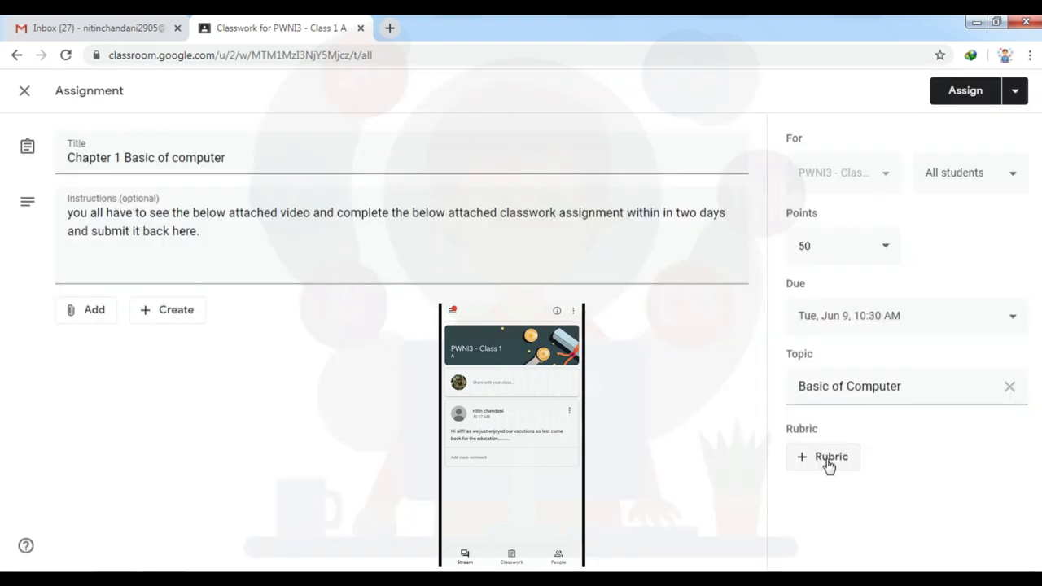
- Assign the Chapter 1 Basic of computer assignment to the class
{"action": "left_click", "coordinate": [1015, 91]}
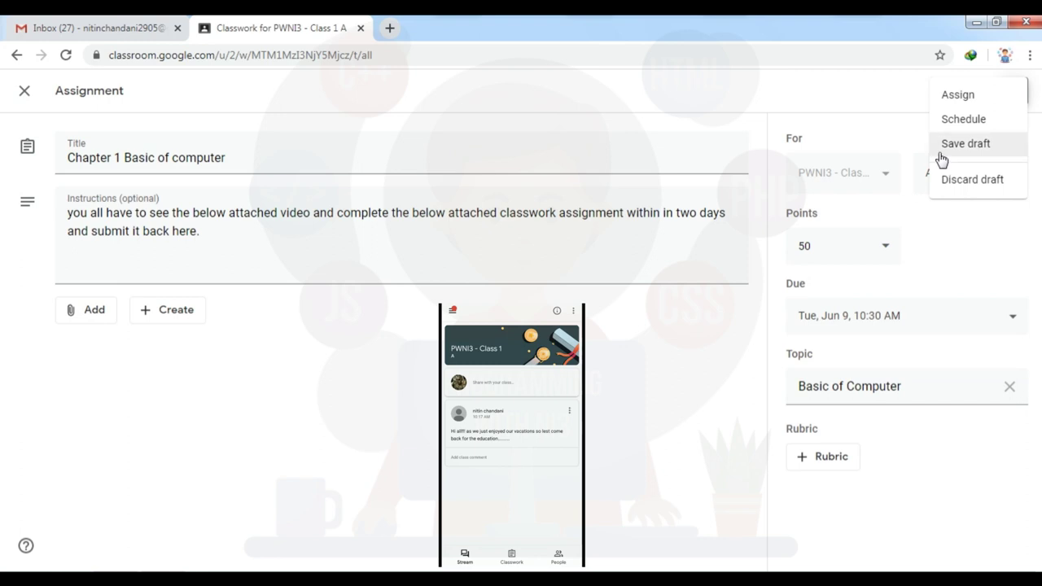
{"action": "left_click", "coordinate": [961, 96]}
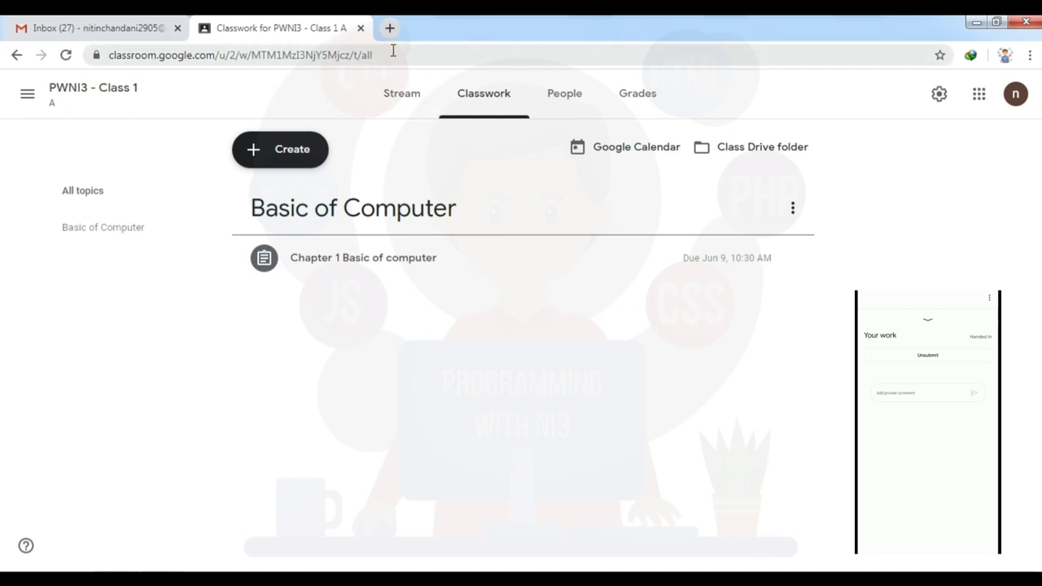
- Refresh the classwork page, and open the Chapter 1 Basic of computer assignment's student work to check how it can be sorted
{"action": "left_click", "coordinate": [66, 54]}
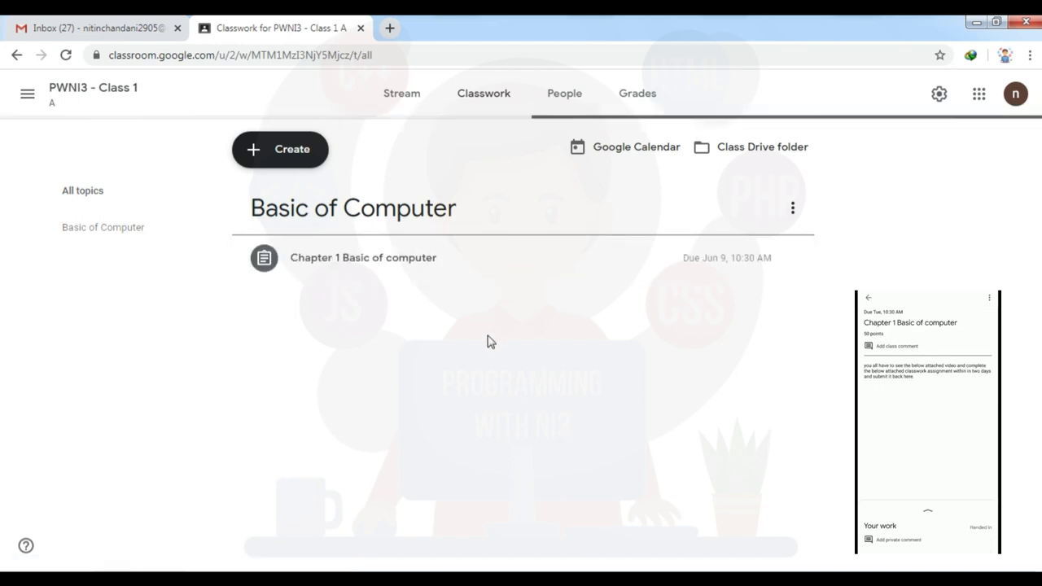
{"action": "left_click", "coordinate": [495, 263]}
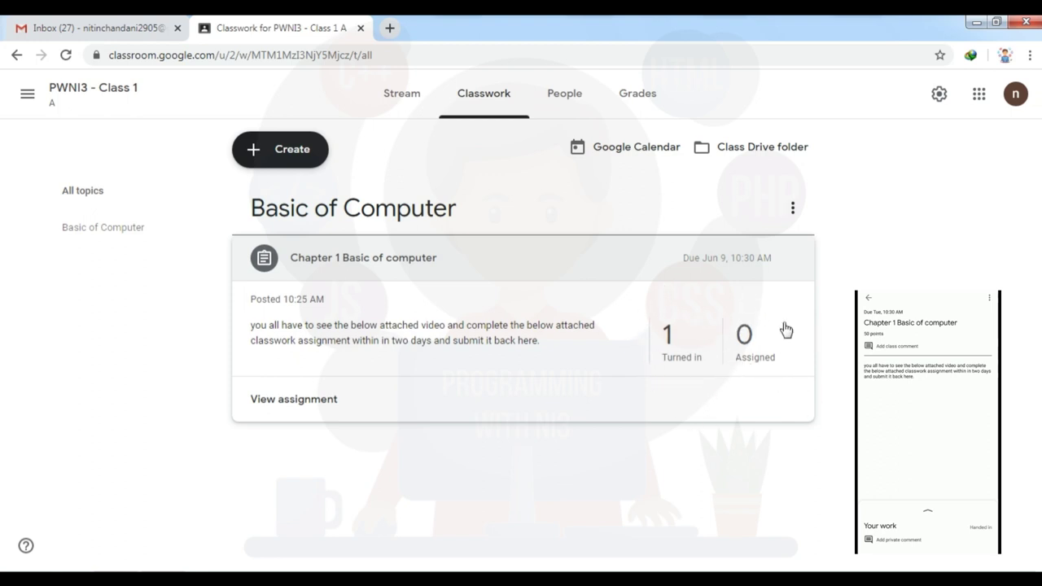
{"action": "left_click", "coordinate": [285, 402]}
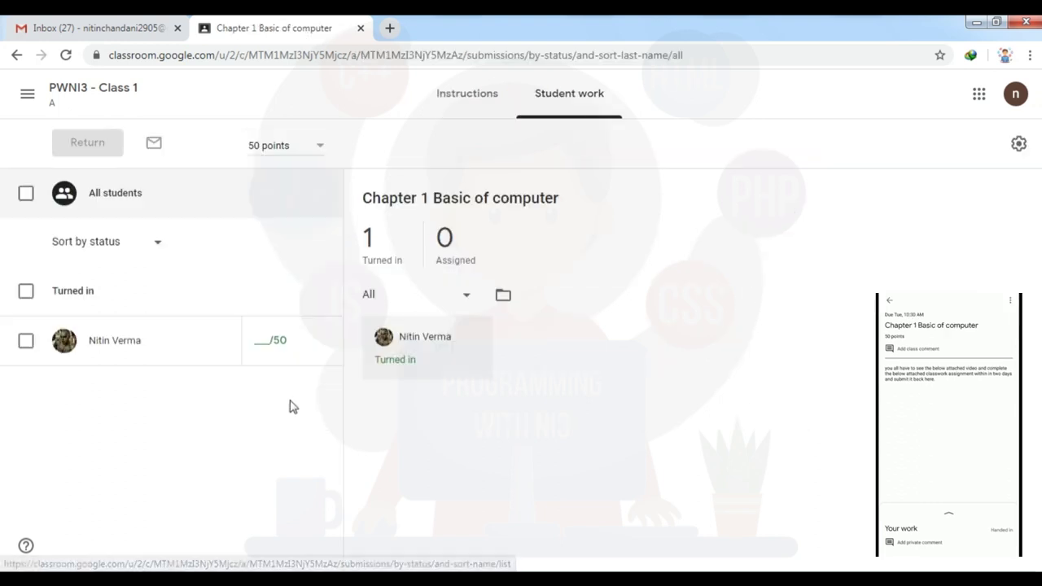
{"action": "left_click", "coordinate": [160, 248]}
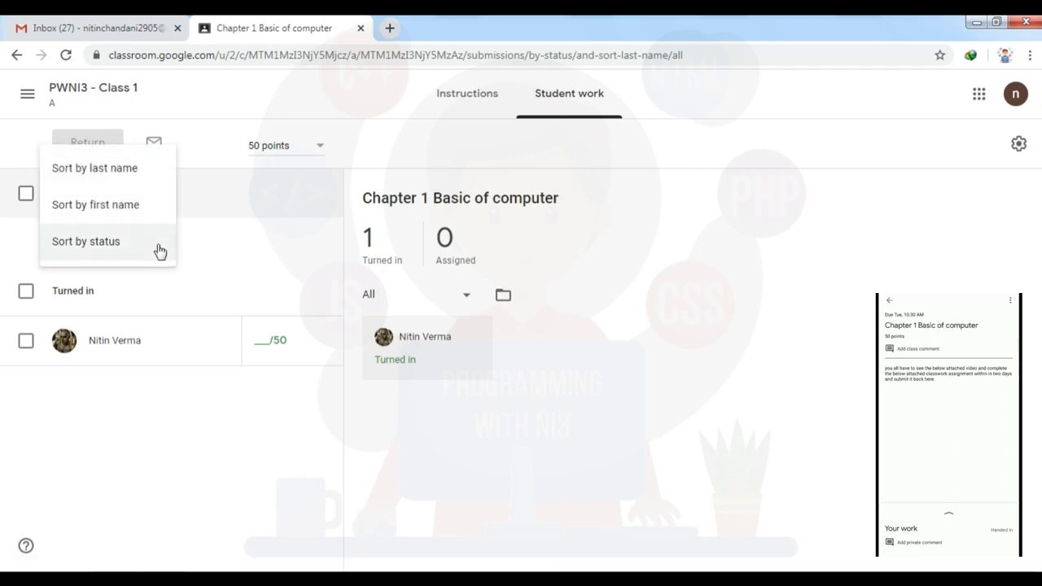
{"action": "left_click", "coordinate": [248, 271]}
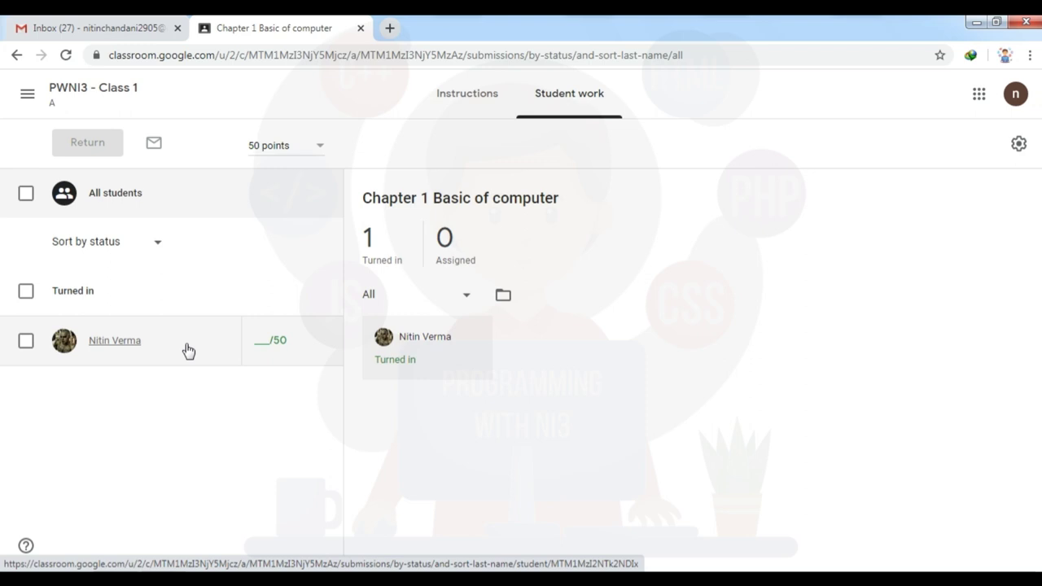
- Select all students and grade the turned-in work with 45 out of 50 points
{"action": "left_click", "coordinate": [26, 195]}
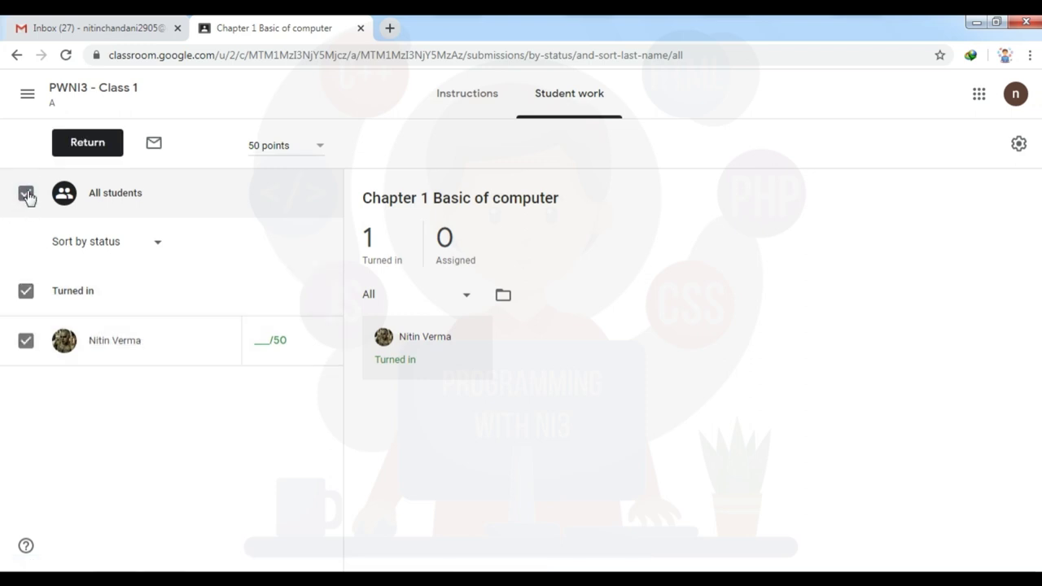
{"action": "left_click", "coordinate": [264, 347]}
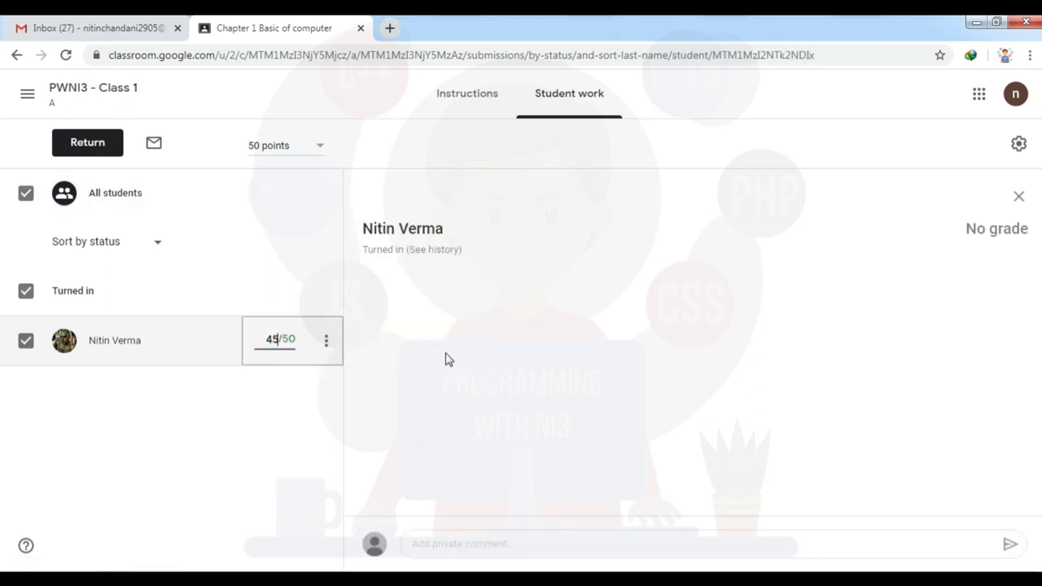
{"action": "left_click", "coordinate": [251, 431]}
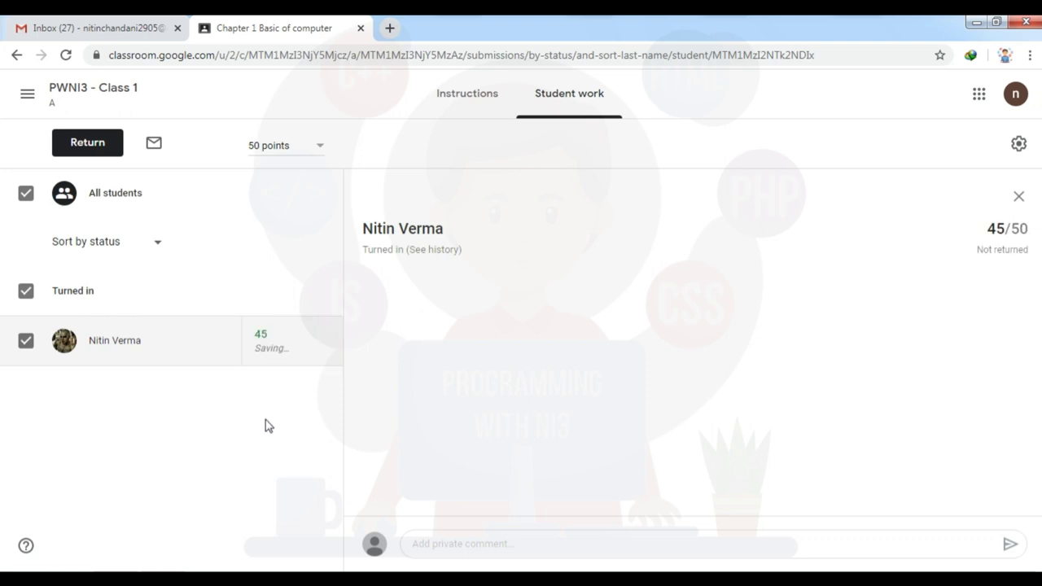
- Post the private comment "well done for your work" on the student's submission
{"action": "left_click", "coordinate": [450, 545]}
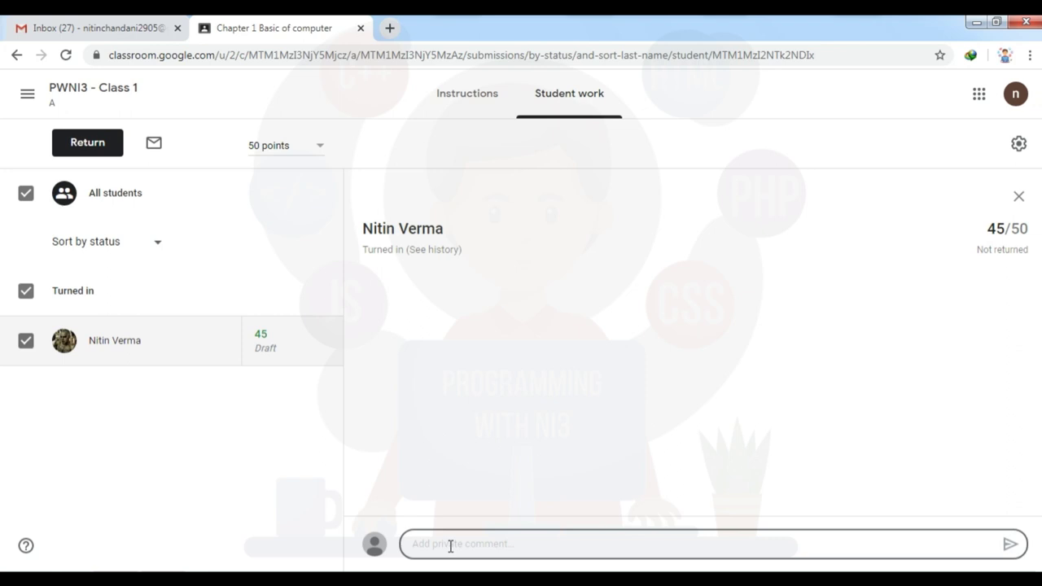
{"action": "type", "text": "w"}
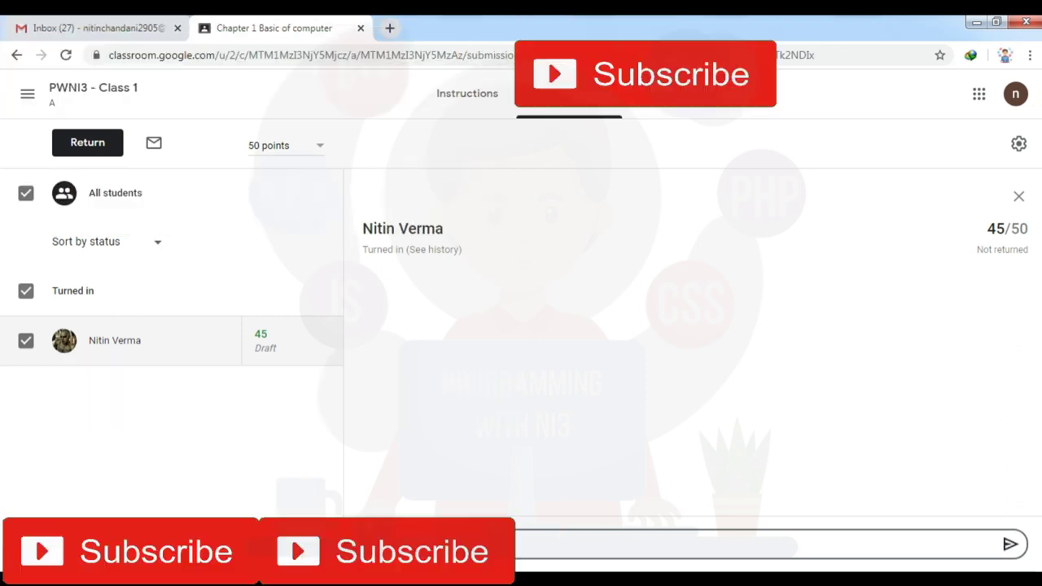
{"action": "type", "text": "ell done for yo"}
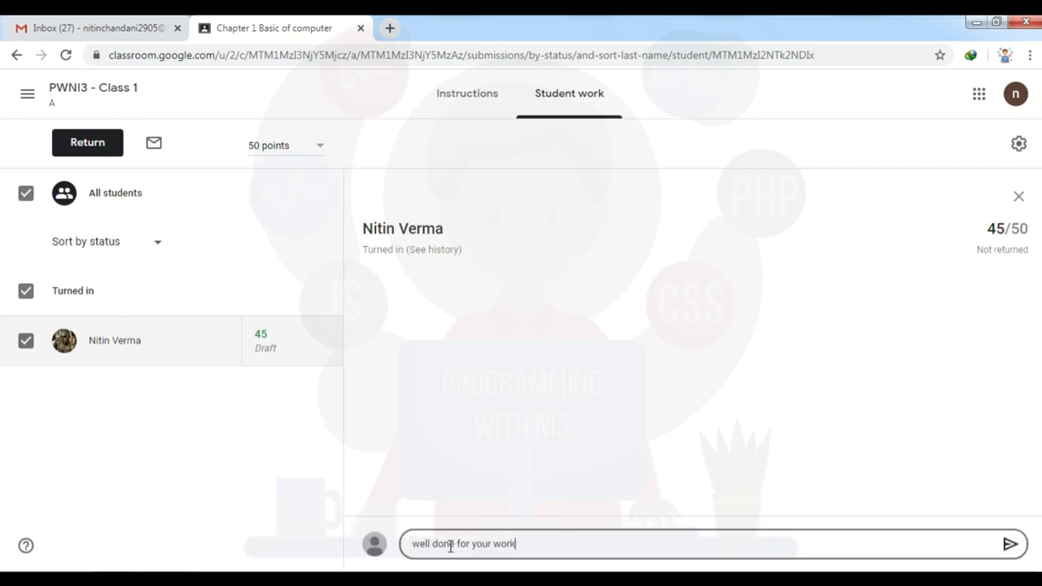
{"action": "type", "text": "ur work"}
{"action": "key", "text": "Return"}
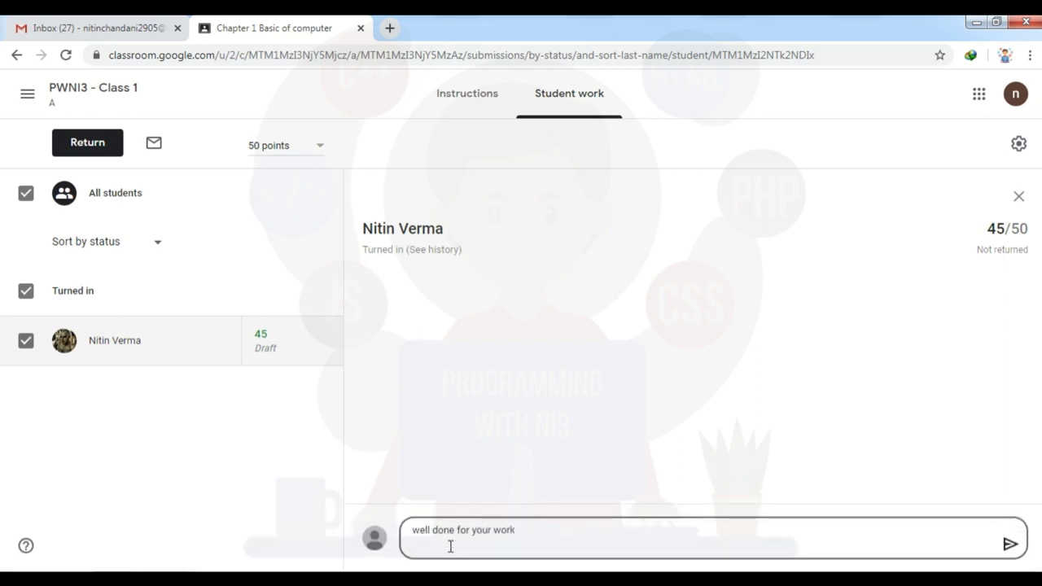
{"action": "key", "text": "BackSpace"}
{"action": "left_click", "coordinate": [1010, 544]}
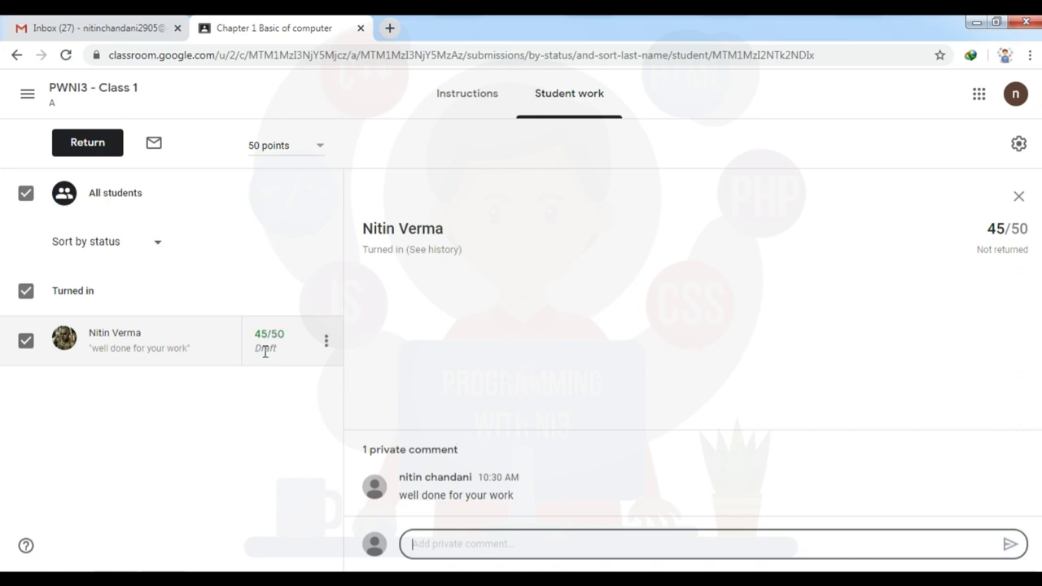
- Return the graded work to the student without adding another private comment
{"action": "left_click", "coordinate": [80, 151]}
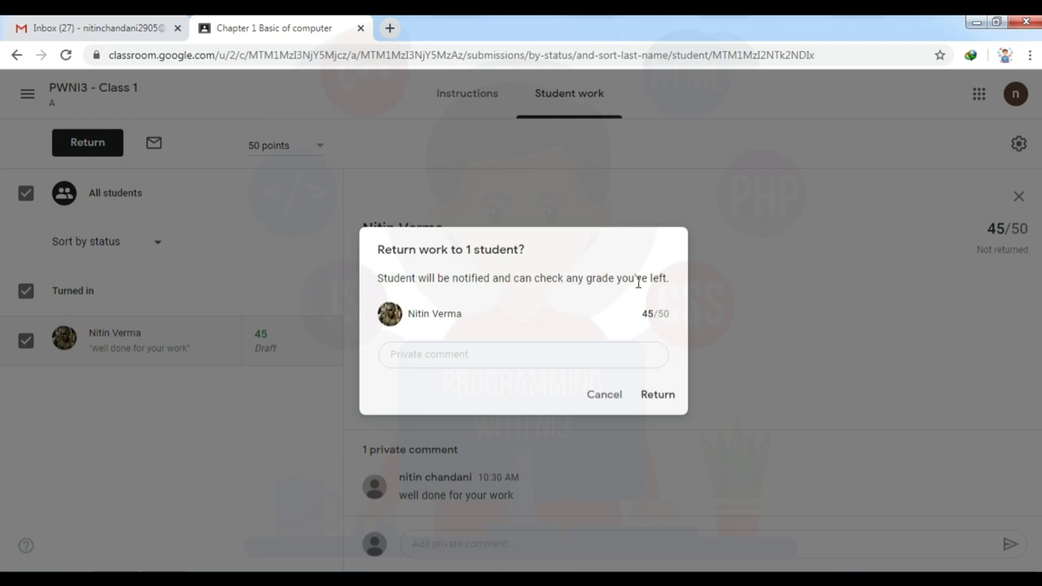
{"action": "left_click", "coordinate": [656, 395]}
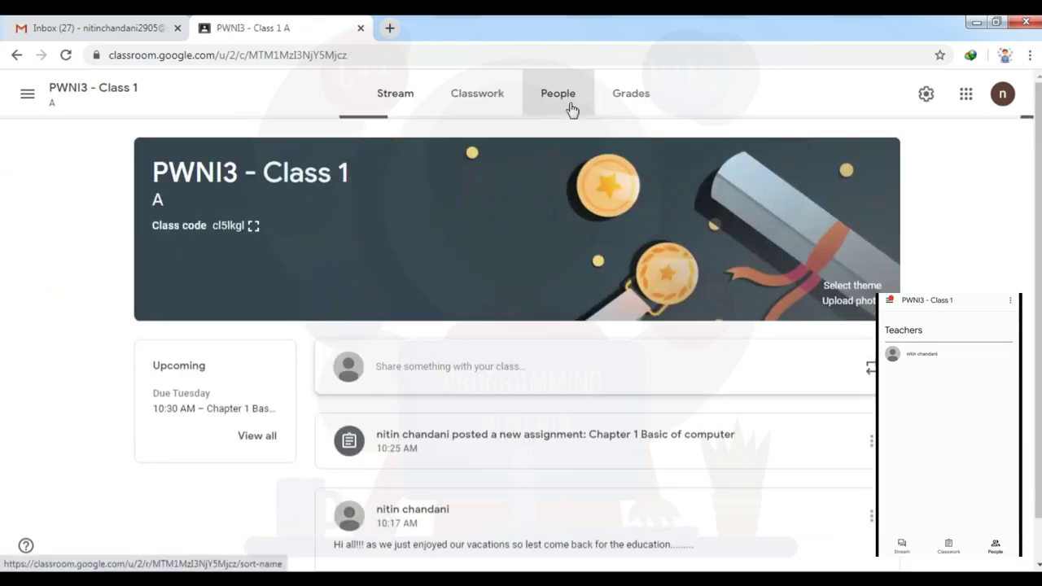
- View the class's list of teachers and students, dismissing the introductory tips about the Stream and student progress
{"action": "left_click", "coordinate": [562, 96]}
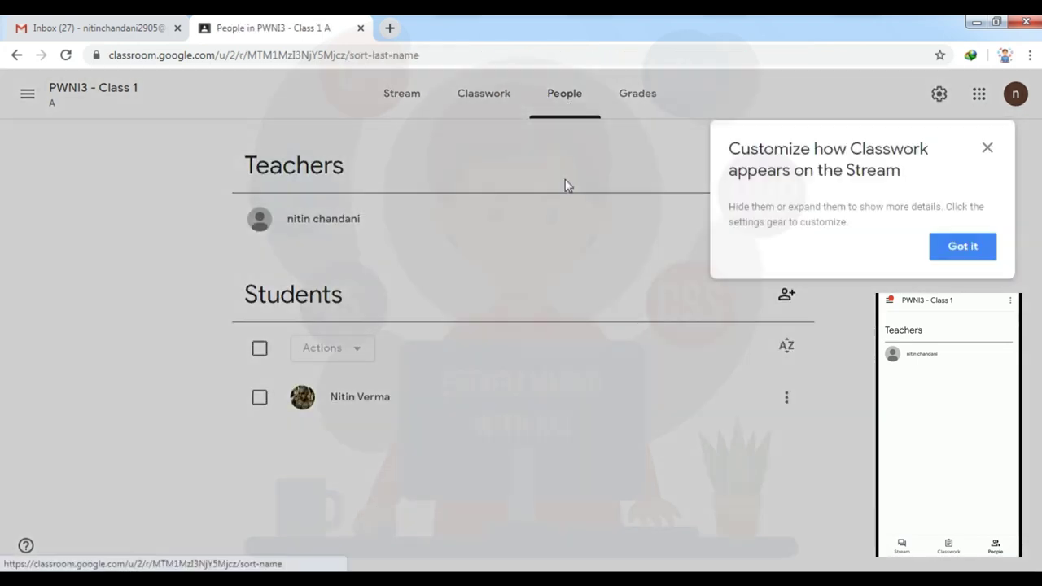
{"action": "left_click", "coordinate": [977, 254]}
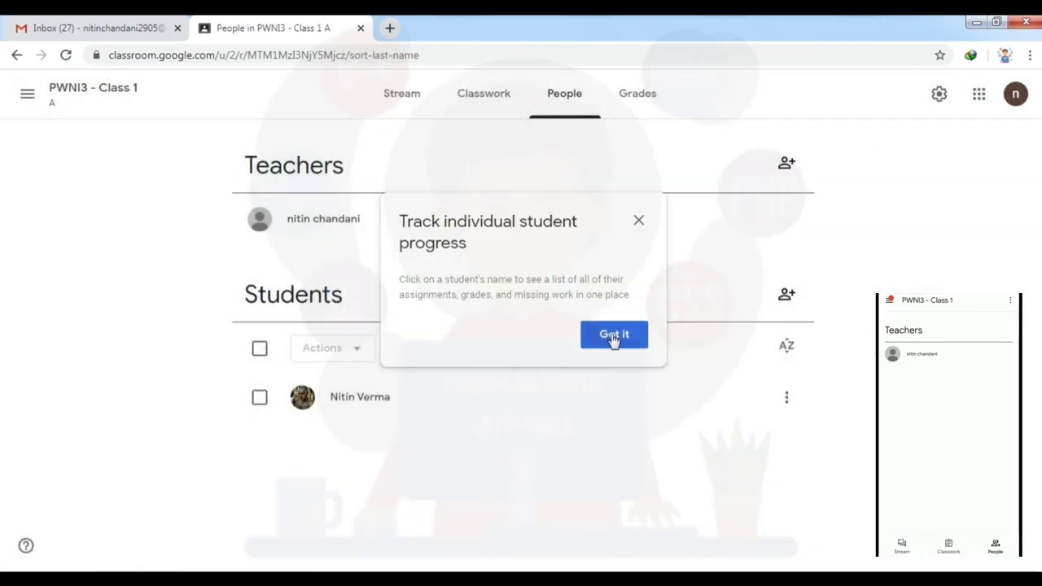
{"action": "left_click", "coordinate": [611, 338]}
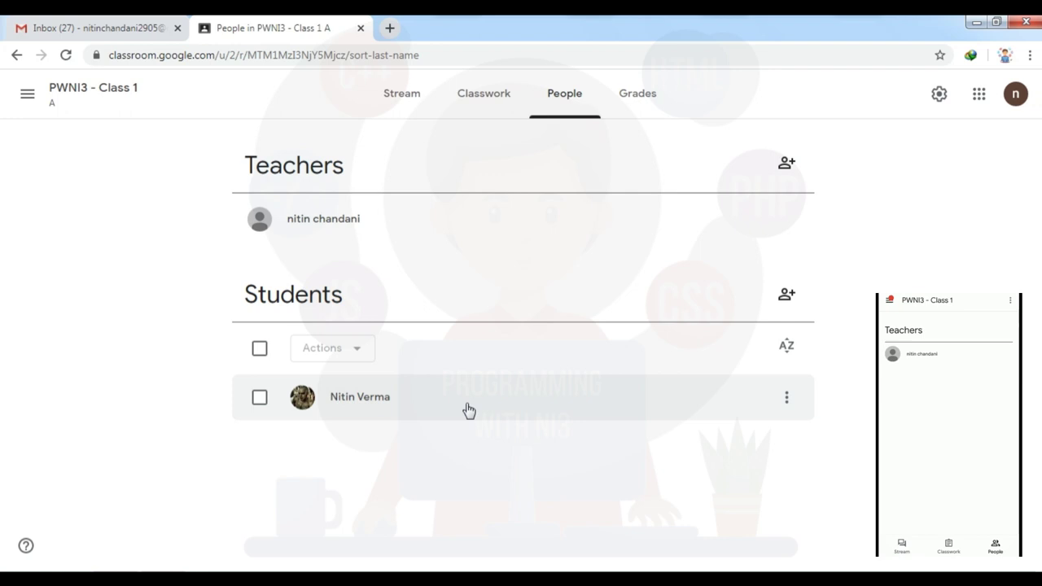
- View the class gradebook, dismissing the tips about the grading system and returning all submissions
{"action": "left_click", "coordinate": [631, 96]}
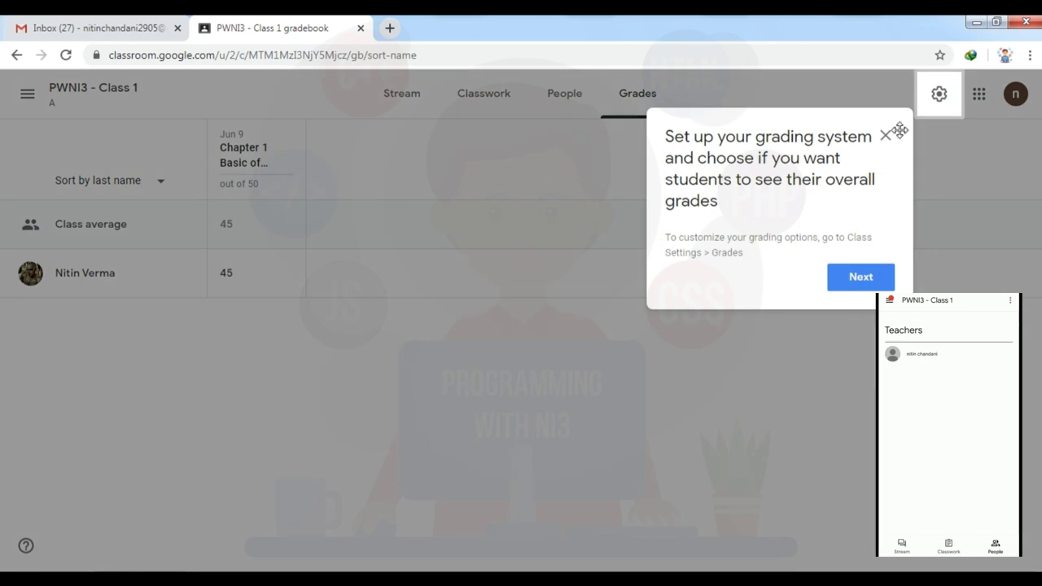
{"action": "left_click", "coordinate": [860, 279]}
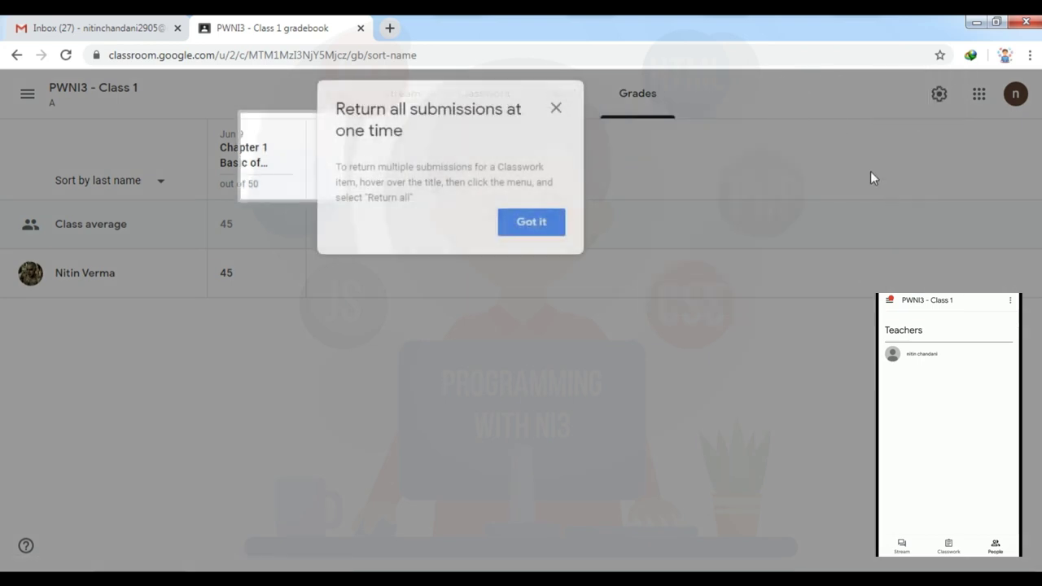
{"action": "left_click", "coordinate": [546, 223]}
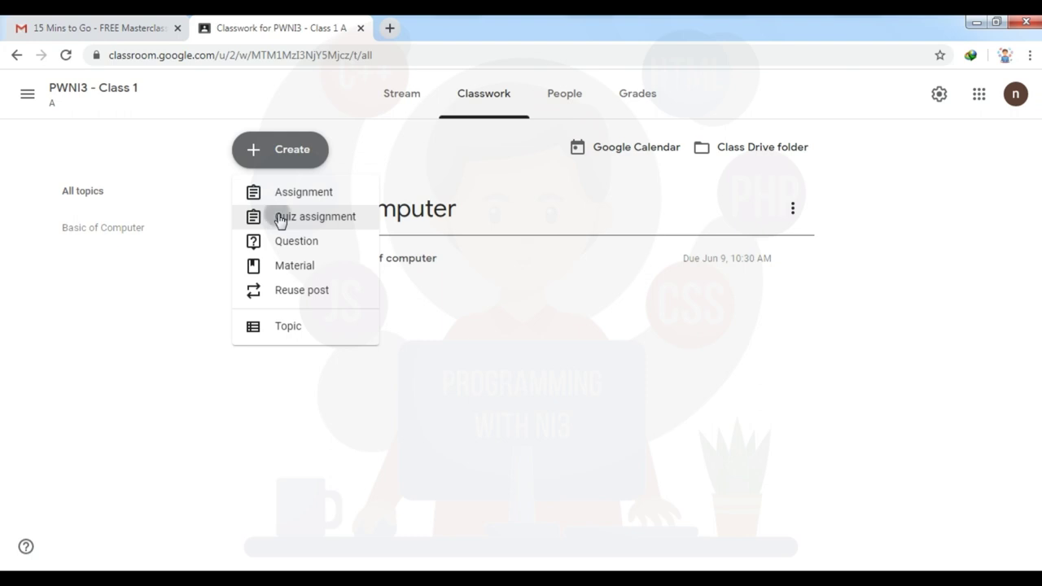
- Start a quiz assignment, remove its Blank Quiz attachment and attach the "my class quiz" form from Google Drive instead
{"action": "left_click", "coordinate": [279, 218]}
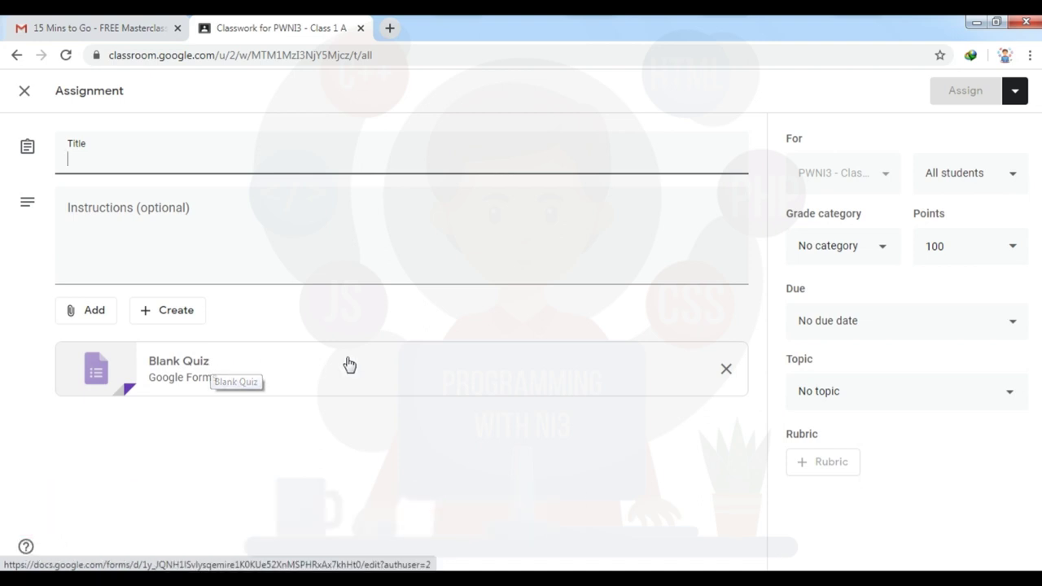
{"action": "left_click", "coordinate": [726, 372]}
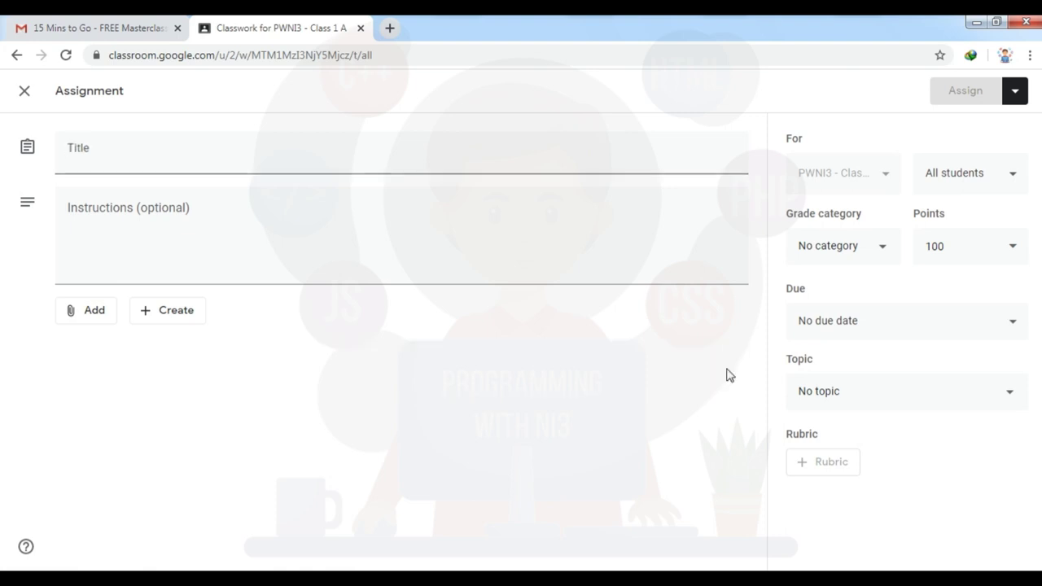
{"action": "left_click", "coordinate": [89, 313]}
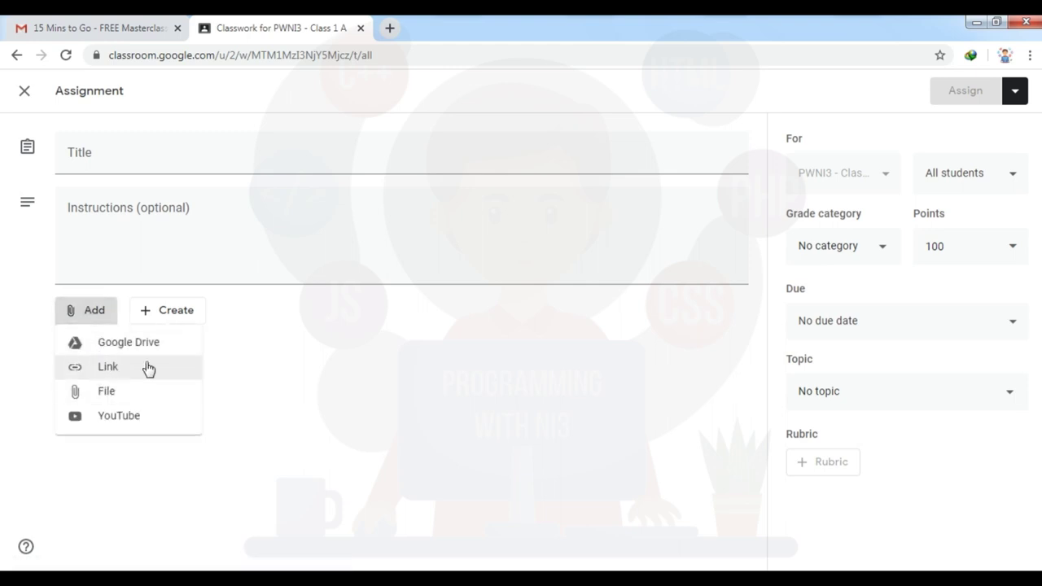
{"action": "left_click", "coordinate": [86, 342]}
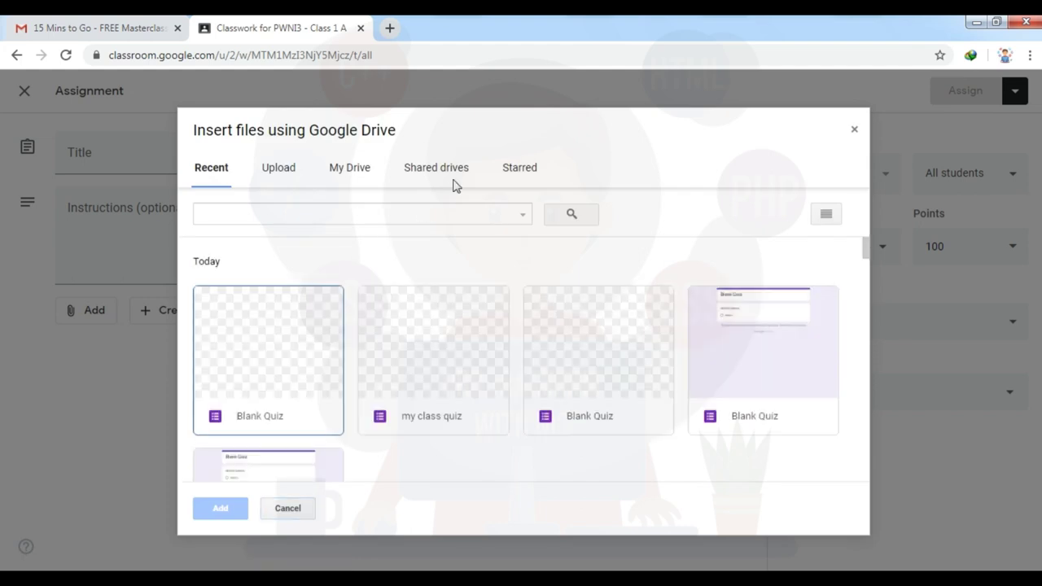
{"action": "left_click", "coordinate": [409, 355]}
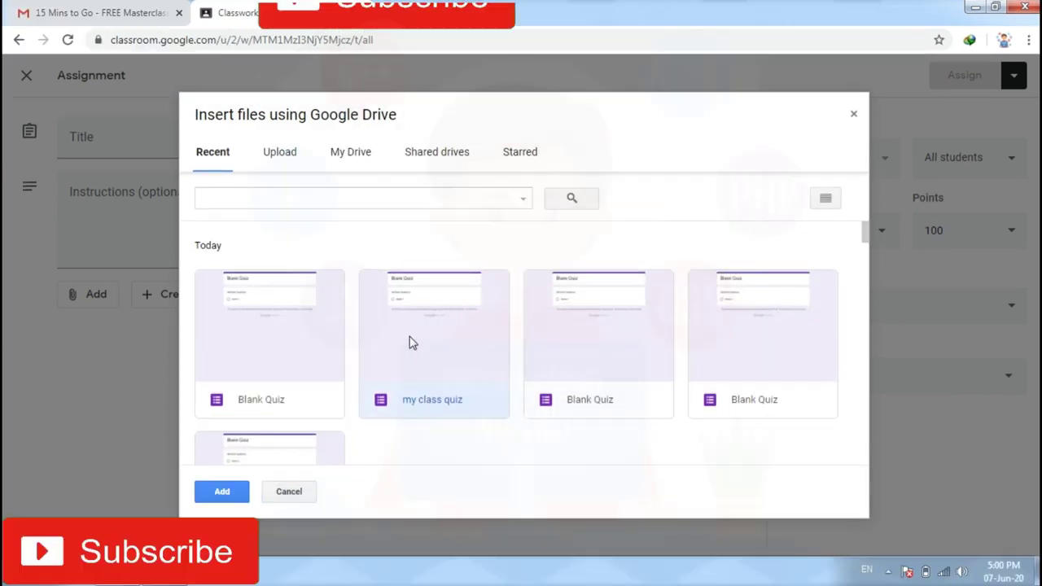
{"action": "left_click", "coordinate": [205, 494]}
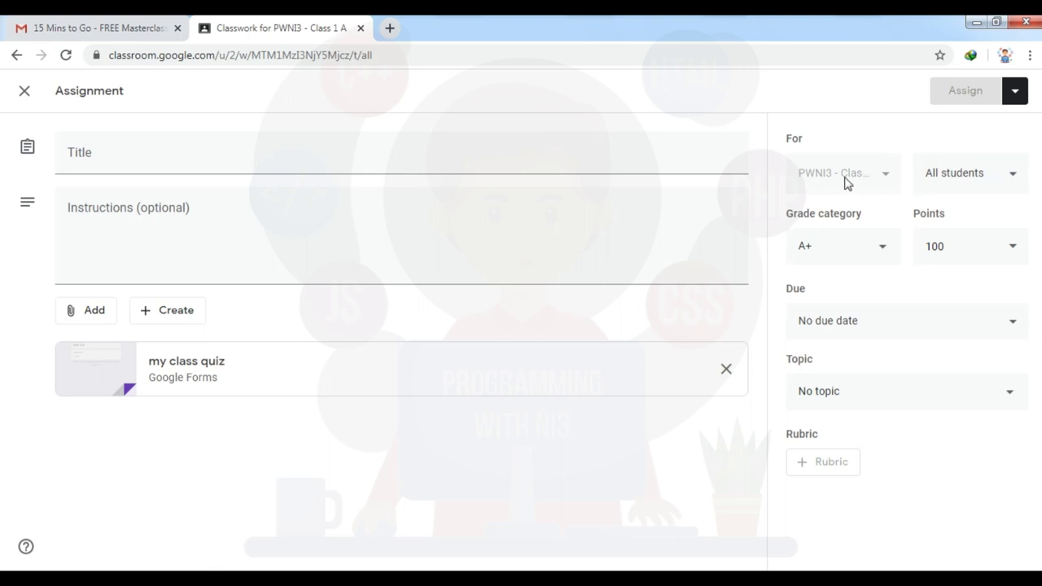
- Set the quiz assignment's grade category to A+, topic to Basic of Computer and points to 80, and close it without assigning
{"action": "left_click", "coordinate": [973, 171]}
{"action": "left_click", "coordinate": [974, 171]}
{"action": "left_click", "coordinate": [834, 385]}
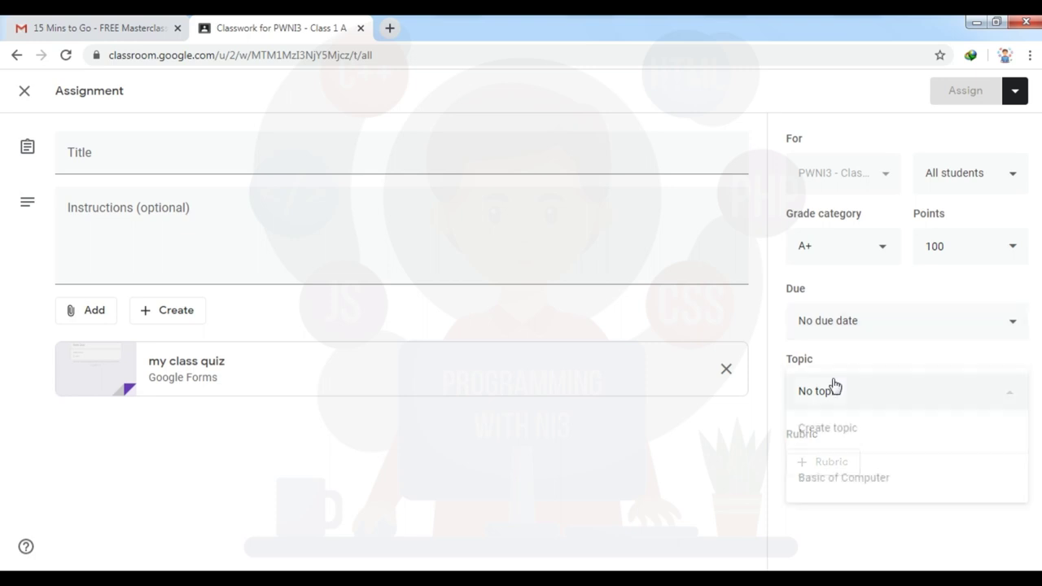
{"action": "left_click", "coordinate": [823, 482]}
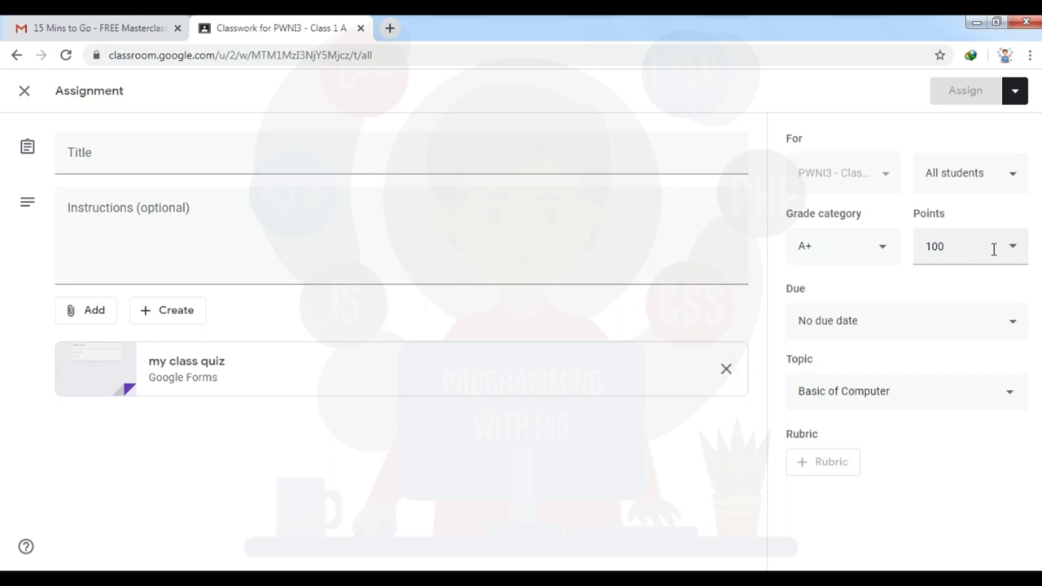
{"action": "left_click_drag", "start_coordinate": [991, 249], "coordinate": [914, 250]}
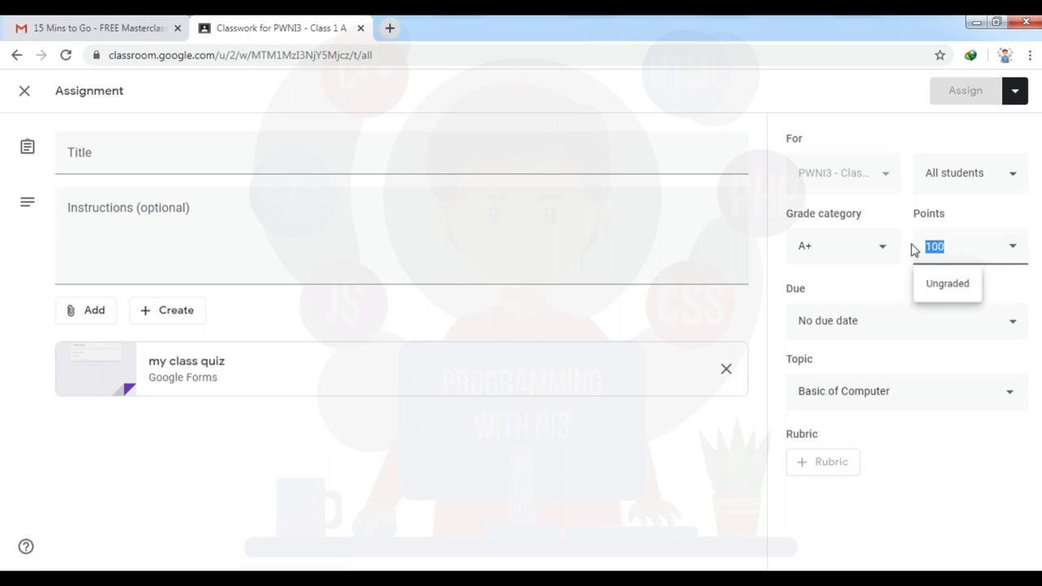
{"action": "type", "text": "80"}
{"action": "left_click", "coordinate": [866, 279]}
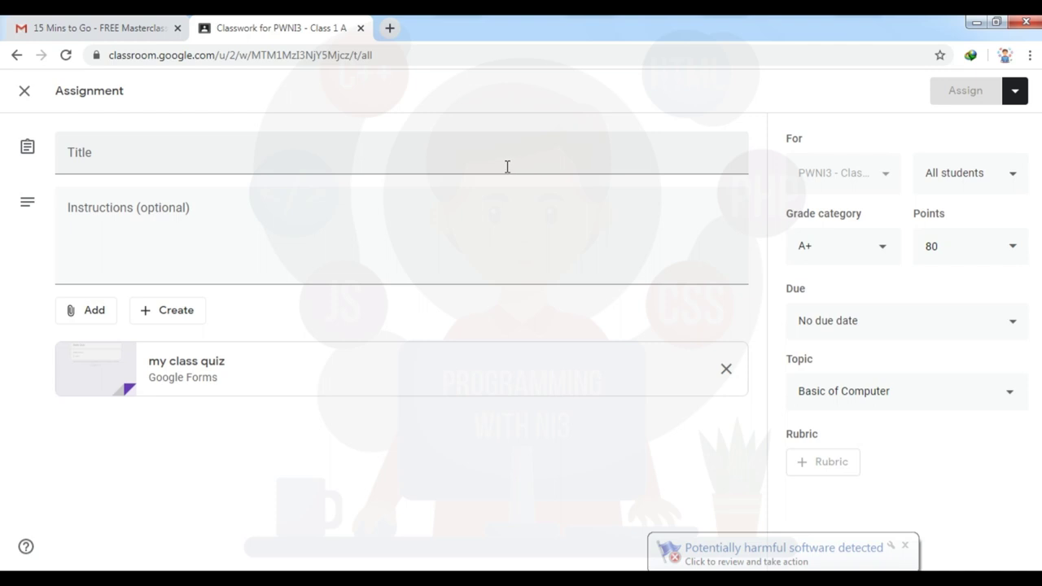
{"action": "left_click", "coordinate": [19, 95]}
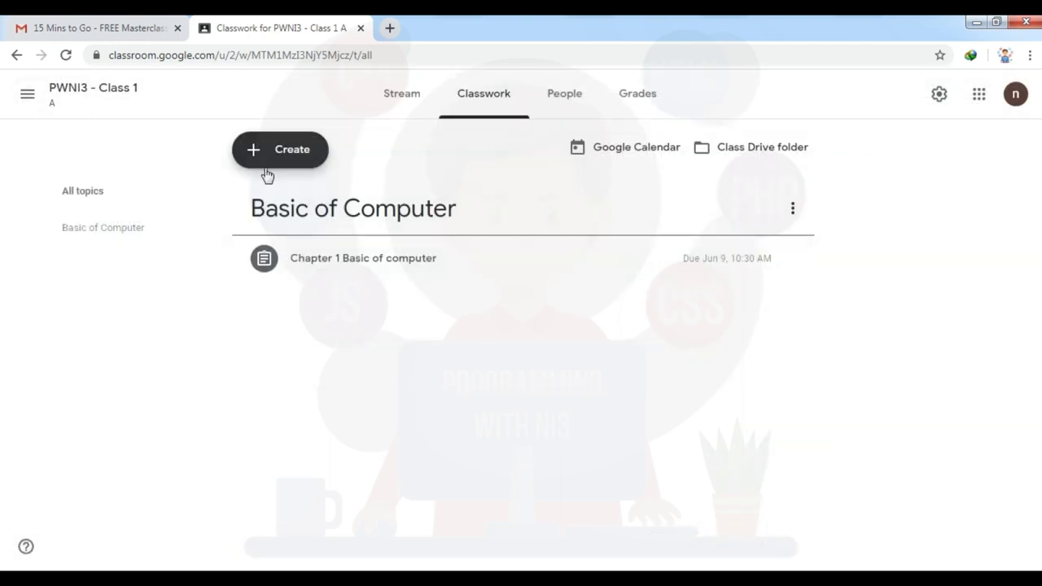
- Start a new classwork question and change its answer type from Short answer to Multiple choice
{"action": "left_click", "coordinate": [316, 141]}
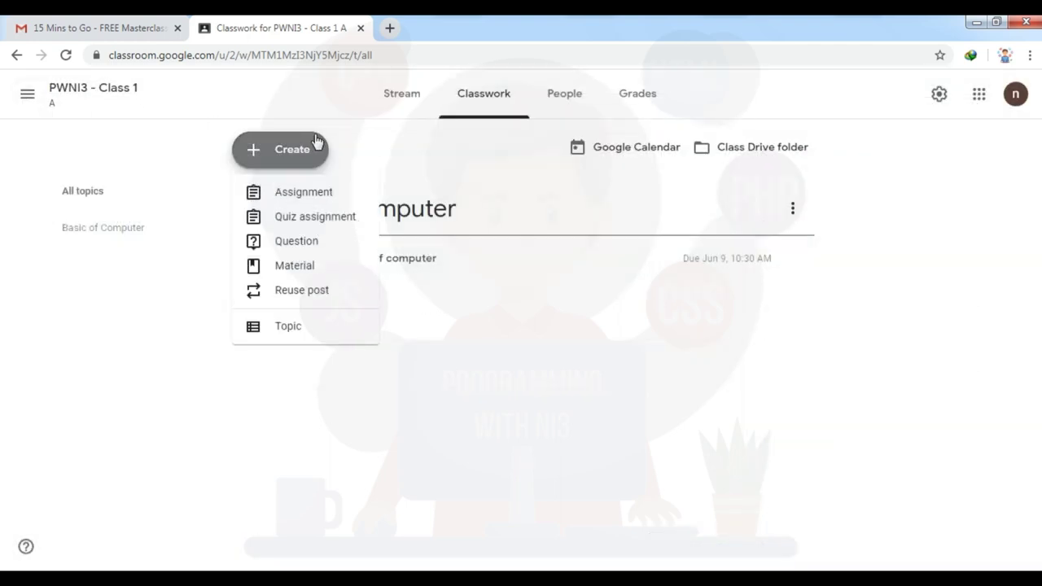
{"action": "left_click", "coordinate": [277, 244]}
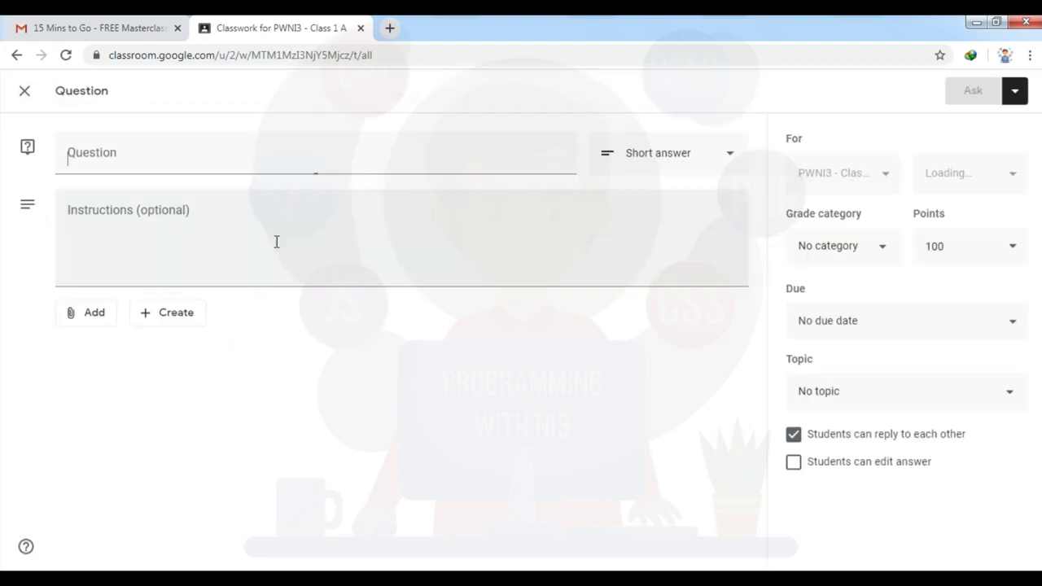
{"action": "left_click", "coordinate": [111, 150]}
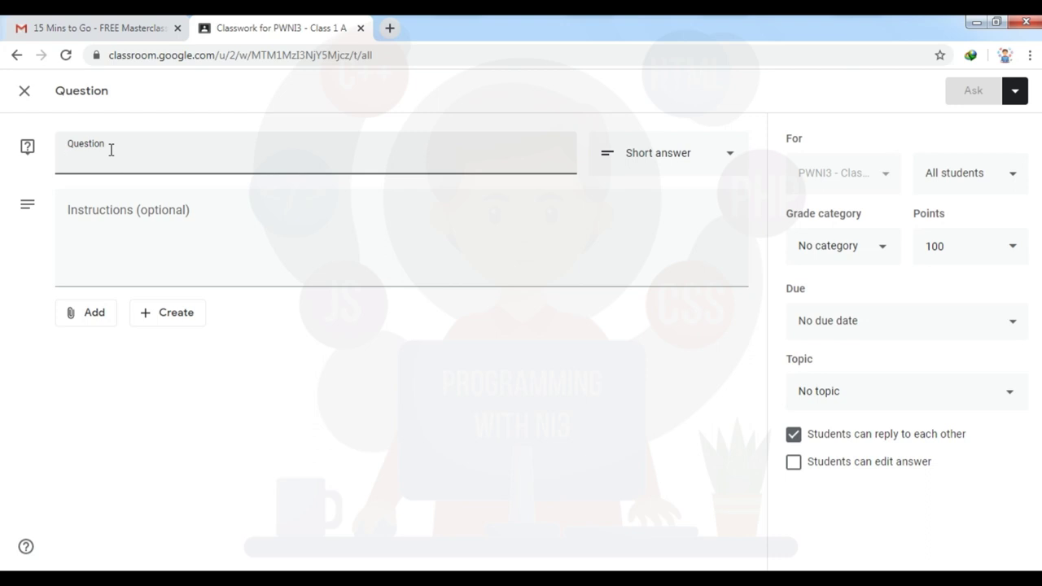
{"action": "left_click", "coordinate": [672, 167]}
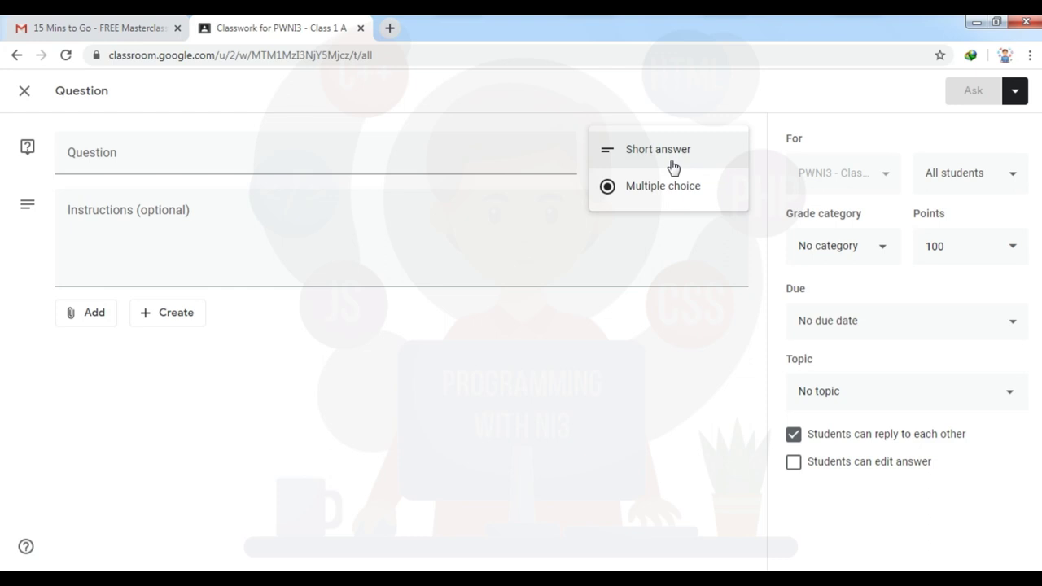
{"action": "left_click", "coordinate": [668, 160]}
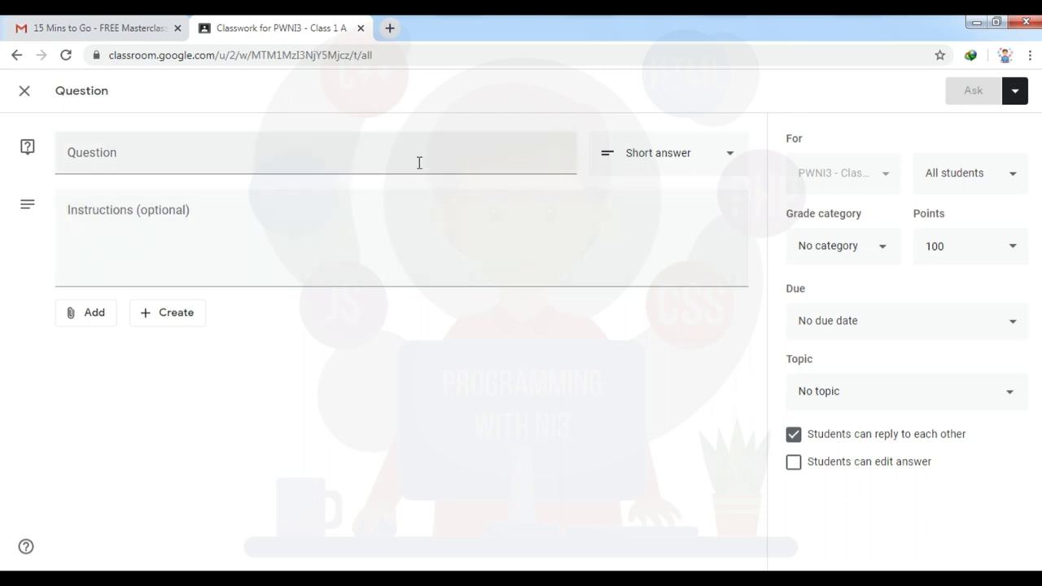
{"action": "left_click", "coordinate": [678, 154]}
{"action": "left_click", "coordinate": [654, 186]}
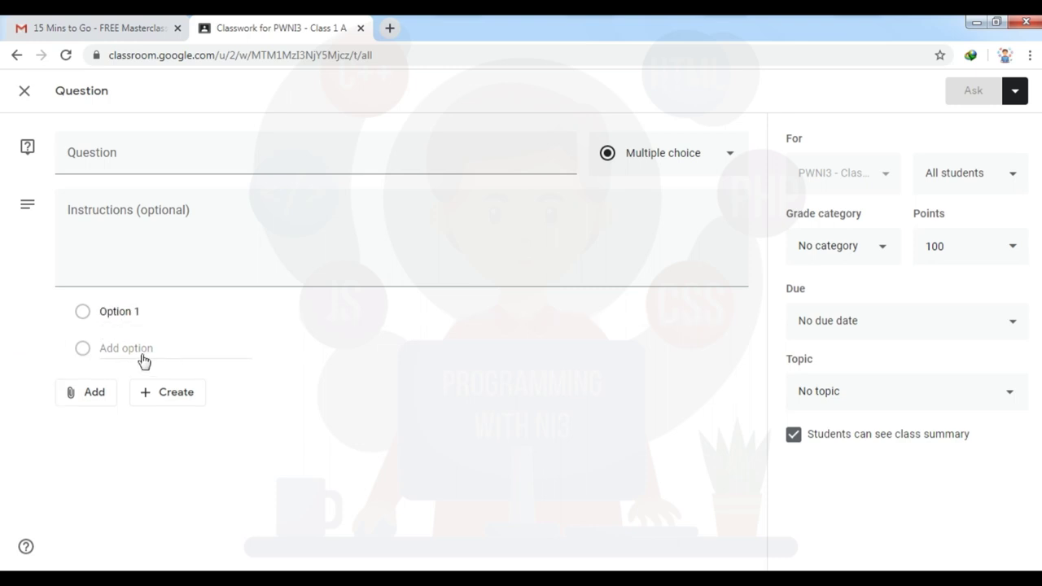
- Add Option 2, Option 3 and Option 4 to the multiple-choice question, check its posting choices, and close it without asking
{"action": "left_click", "coordinate": [205, 347]}
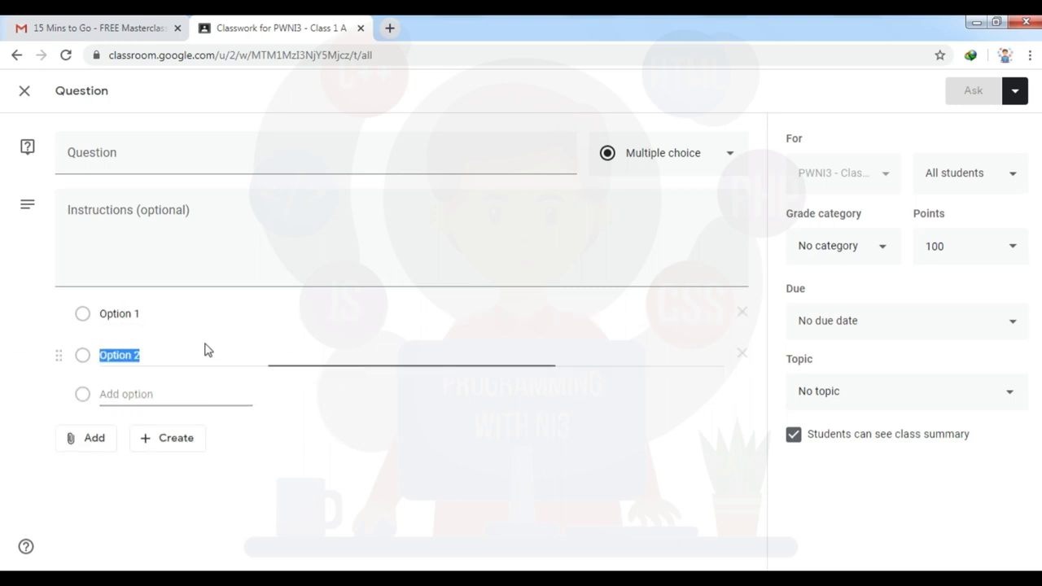
{"action": "left_click", "coordinate": [128, 396]}
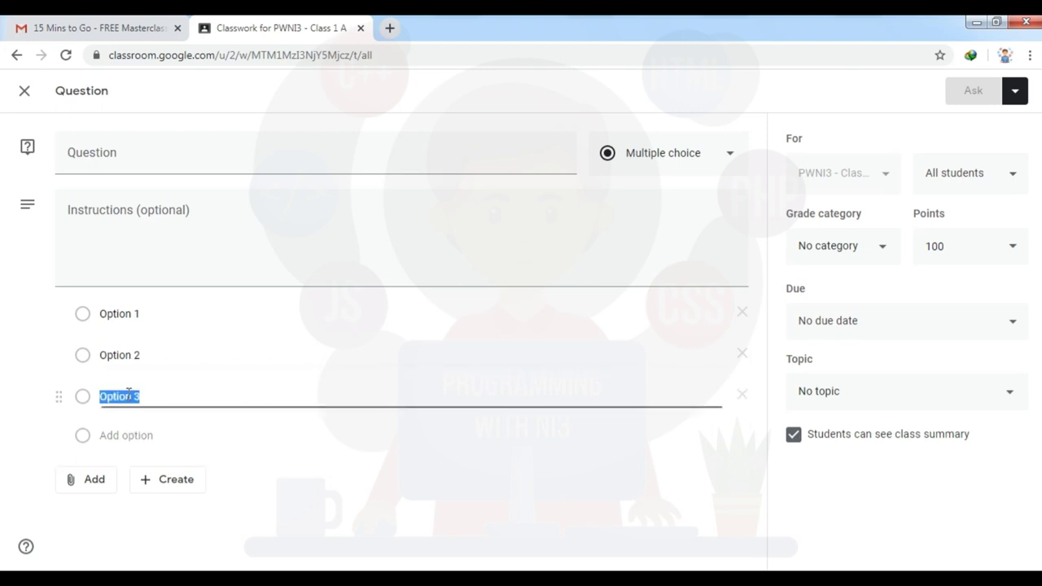
{"action": "left_click", "coordinate": [119, 437]}
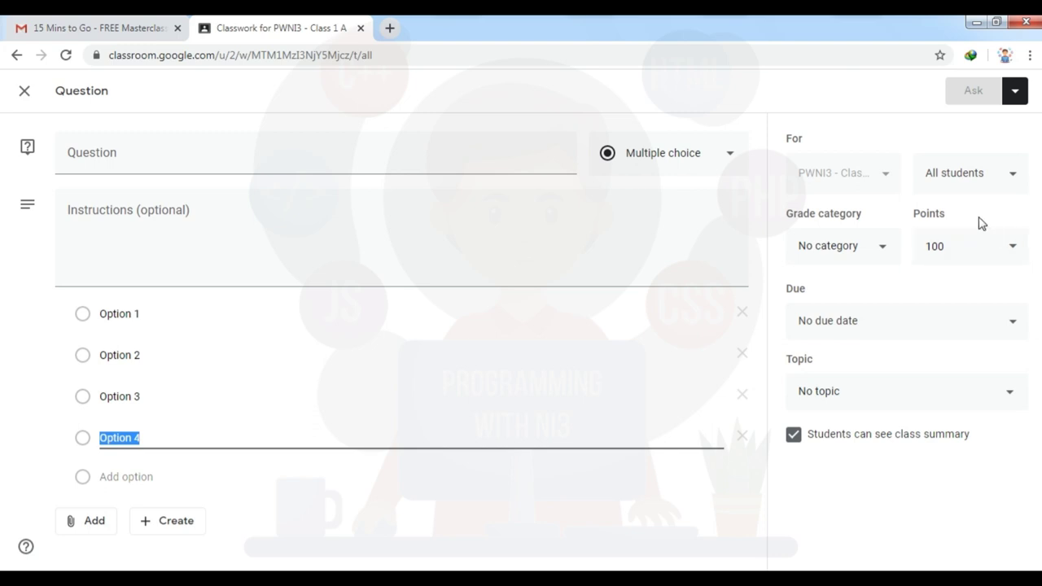
{"action": "left_click", "coordinate": [1015, 92]}
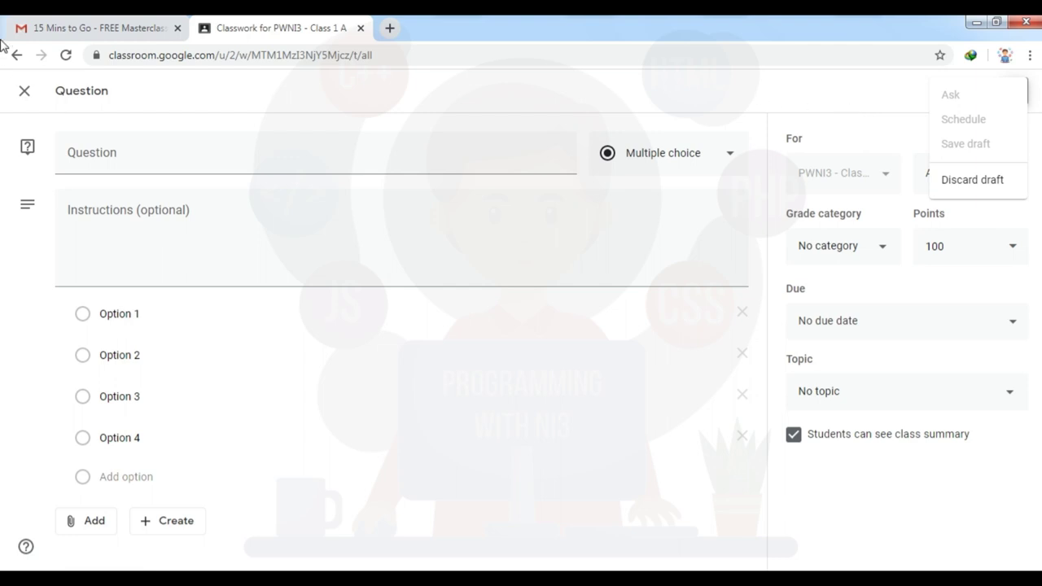
{"action": "left_click", "coordinate": [28, 101]}
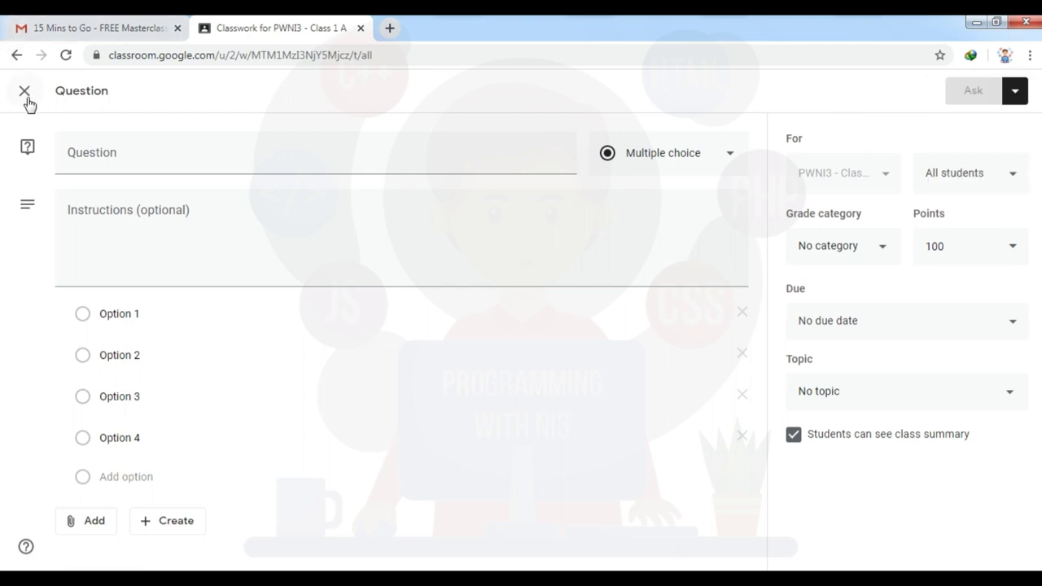
{"action": "left_click", "coordinate": [27, 102]}
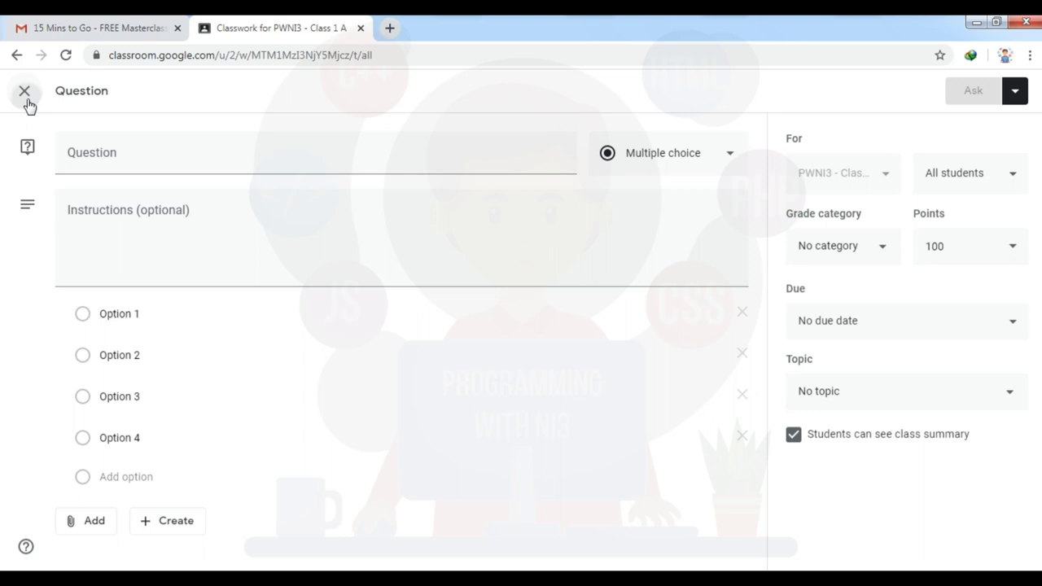
- Open a new classwork material post and examine its topic choices, attachment sources and the file types it can create
{"action": "left_click", "coordinate": [306, 166]}
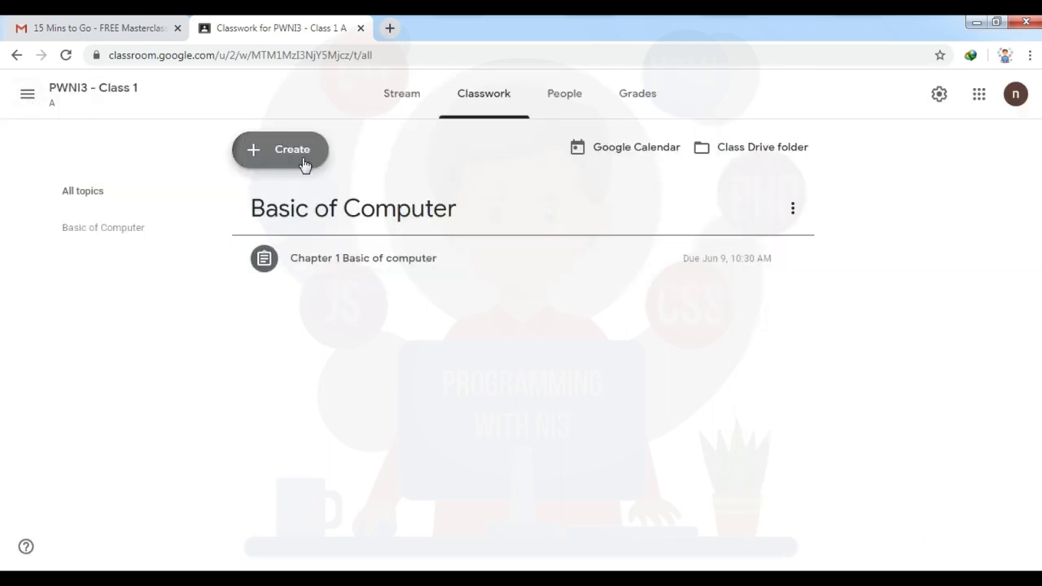
{"action": "left_click", "coordinate": [279, 269]}
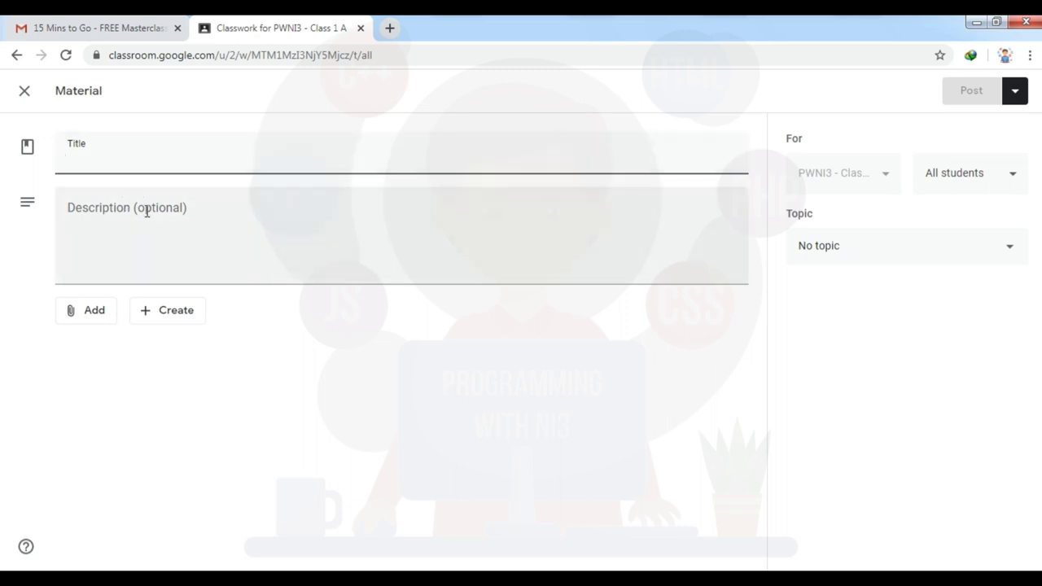
{"action": "left_click", "coordinate": [918, 251]}
{"action": "left_click", "coordinate": [918, 249]}
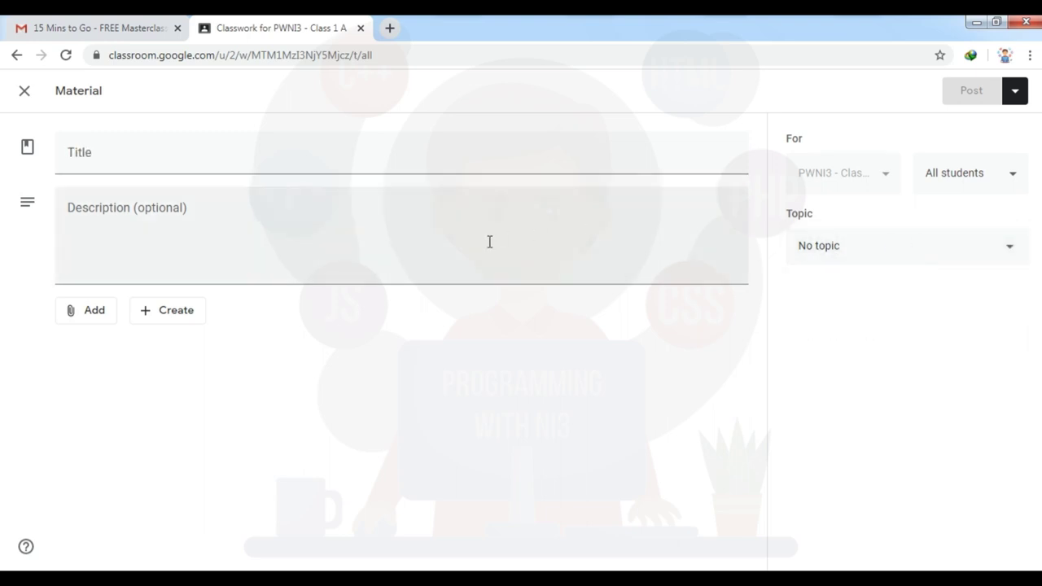
{"action": "left_click", "coordinate": [107, 313]}
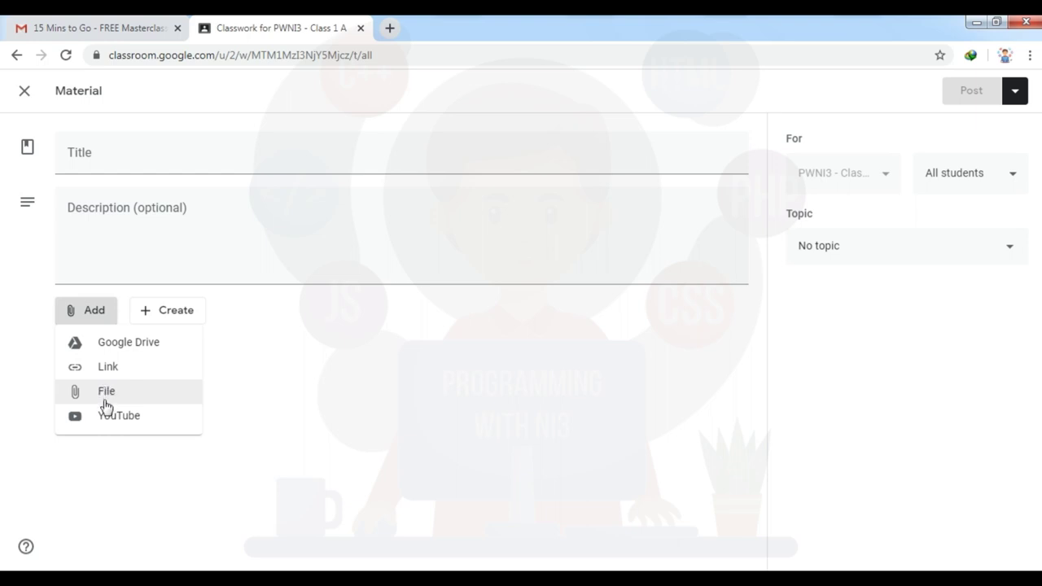
{"action": "left_click", "coordinate": [188, 316]}
{"action": "left_click", "coordinate": [187, 316]}
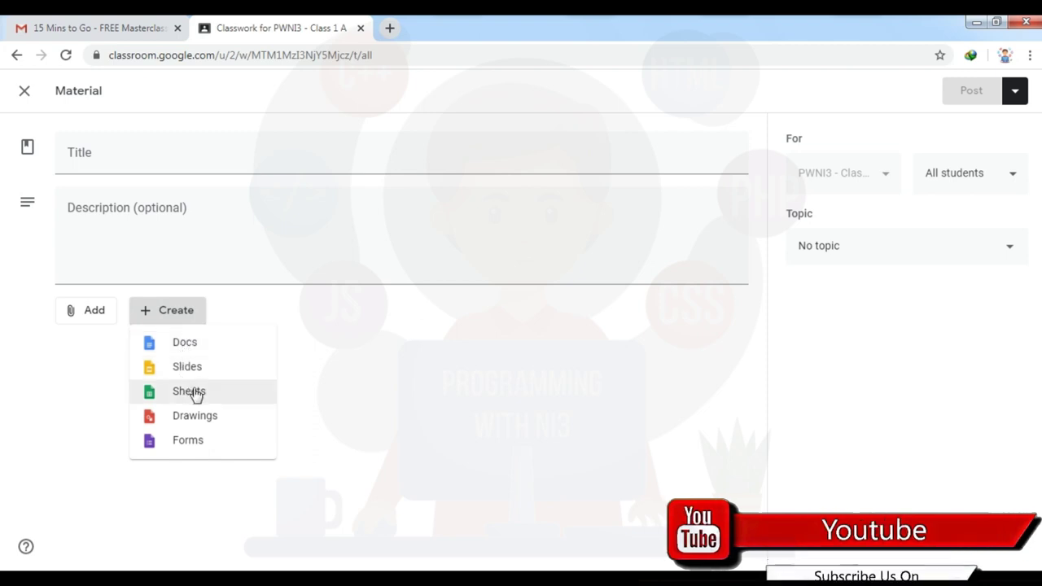
{"action": "left_click", "coordinate": [411, 363]}
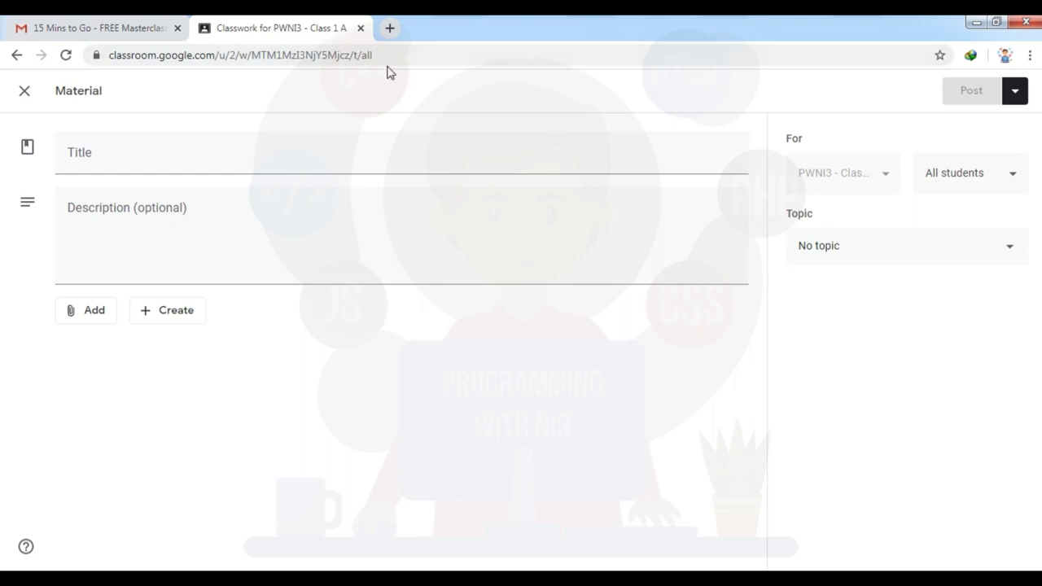
- Close the unposted material and look at the class selection for reusing an existing post, leaving without choosing one
{"action": "left_click", "coordinate": [26, 90]}
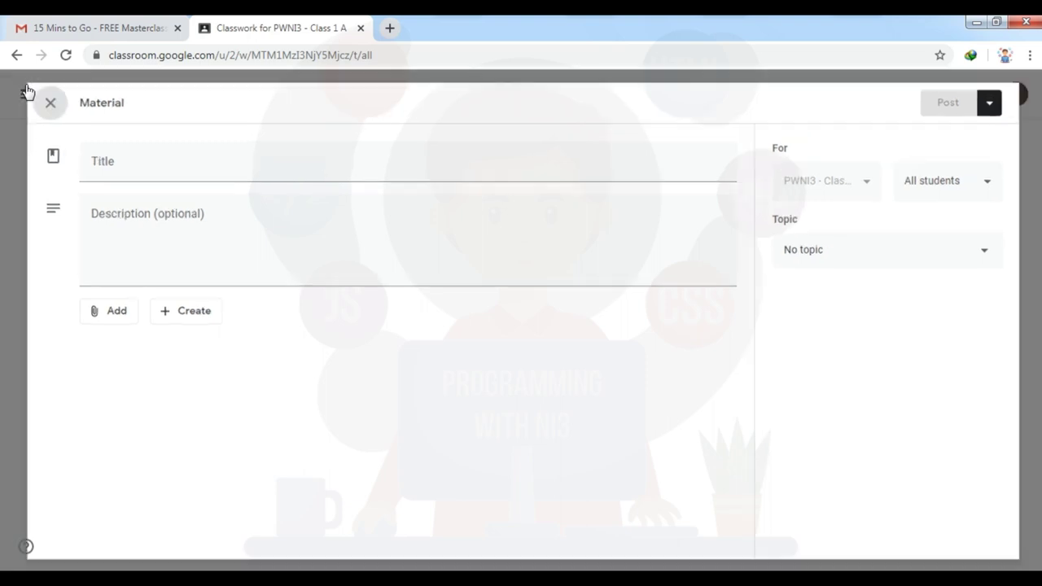
{"action": "left_click", "coordinate": [243, 160]}
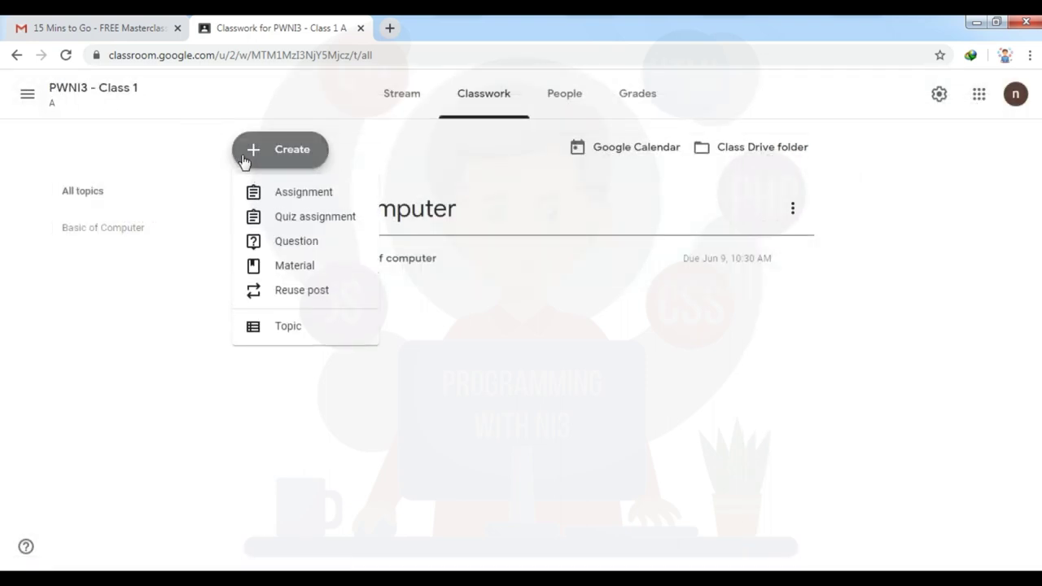
{"action": "left_click", "coordinate": [299, 295]}
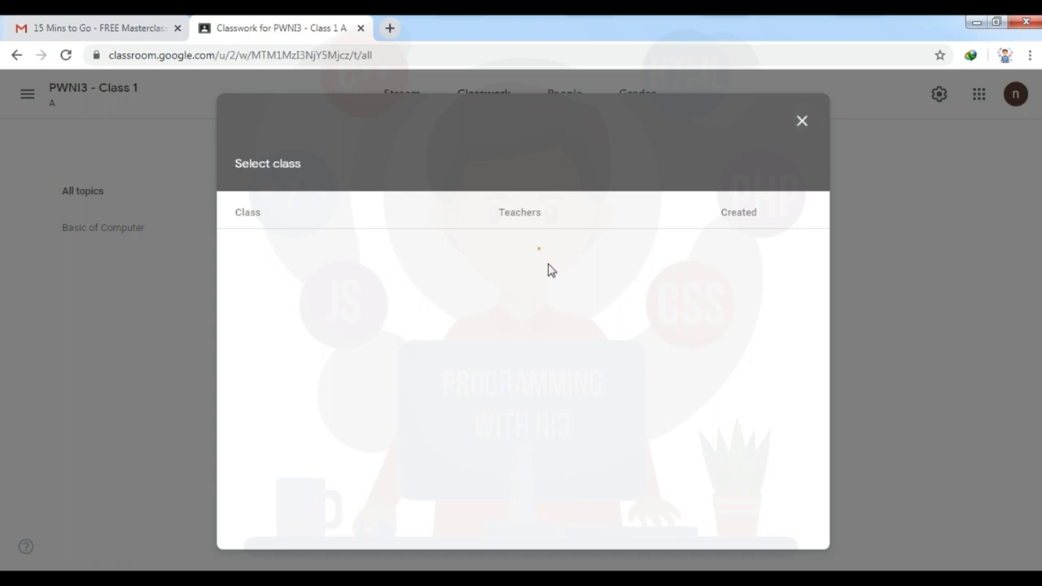
{"action": "left_click", "coordinate": [805, 126]}
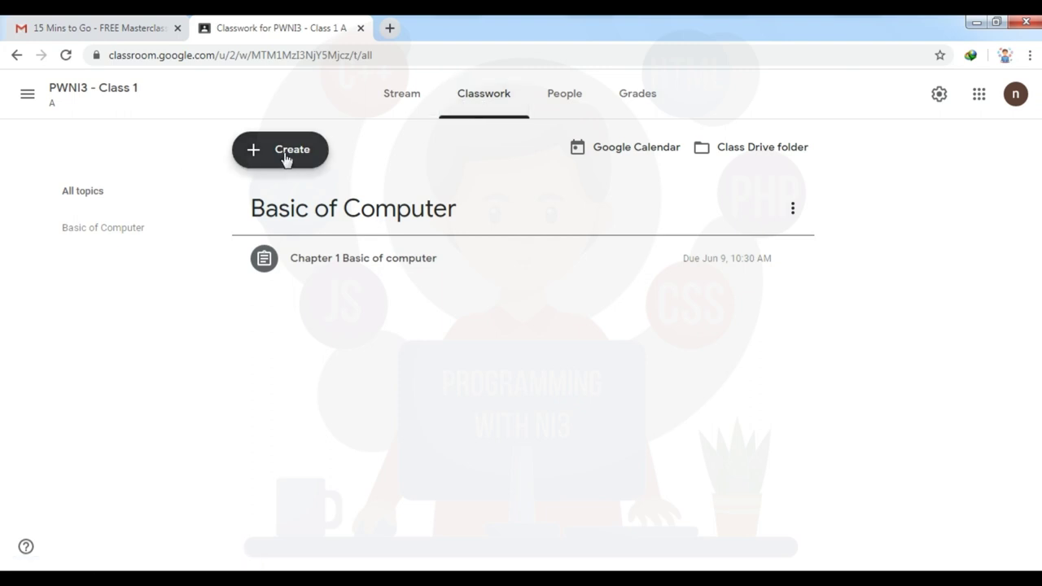
- View the class's Google Calendar, find the Chapter 1 assignment on Tuesday, June 9, and close the calendar
{"action": "left_click", "coordinate": [661, 149]}
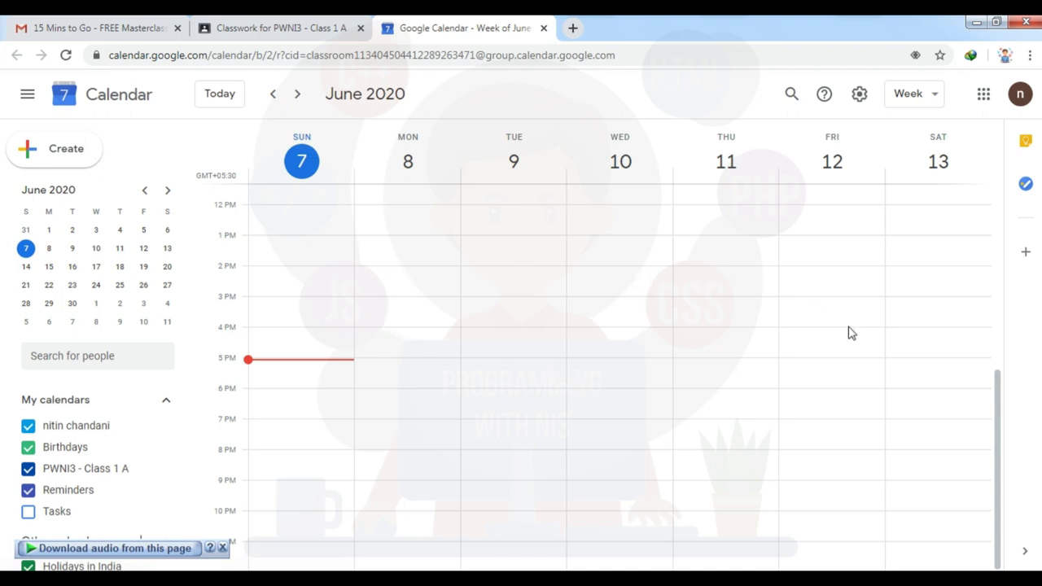
{"action": "left_click_drag", "start_coordinate": [995, 400], "coordinate": [1023, 256]}
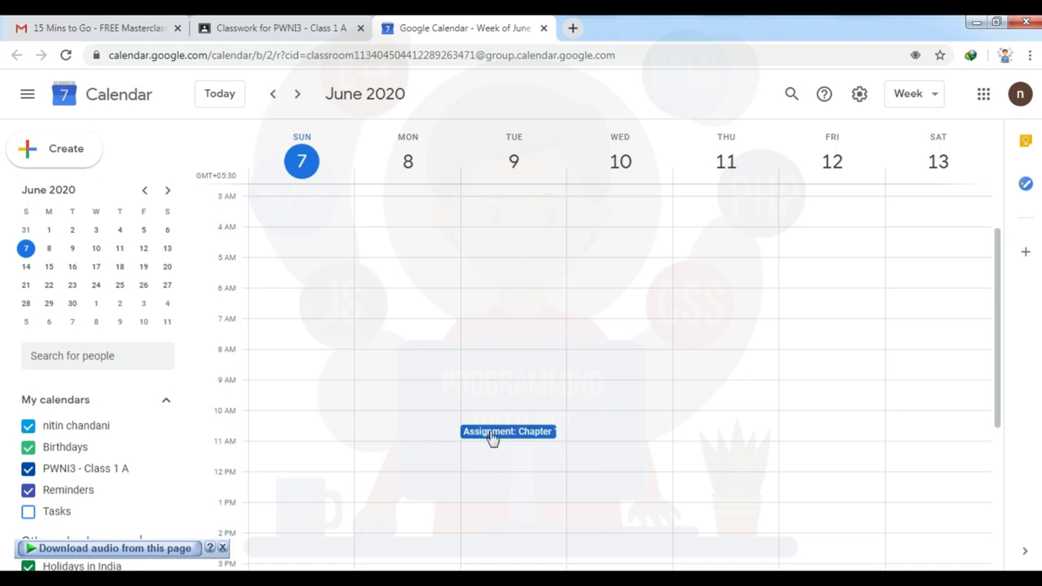
{"action": "left_click", "coordinate": [543, 29]}
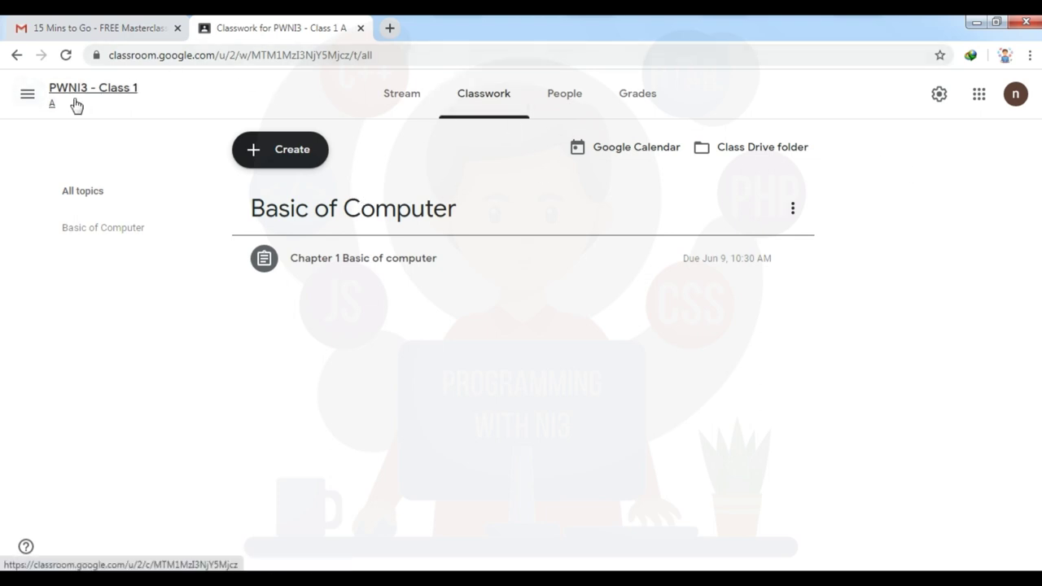
- Go to the overview of all classes and reopen PWNI3 - Class 1 from there
{"action": "left_click", "coordinate": [27, 97]}
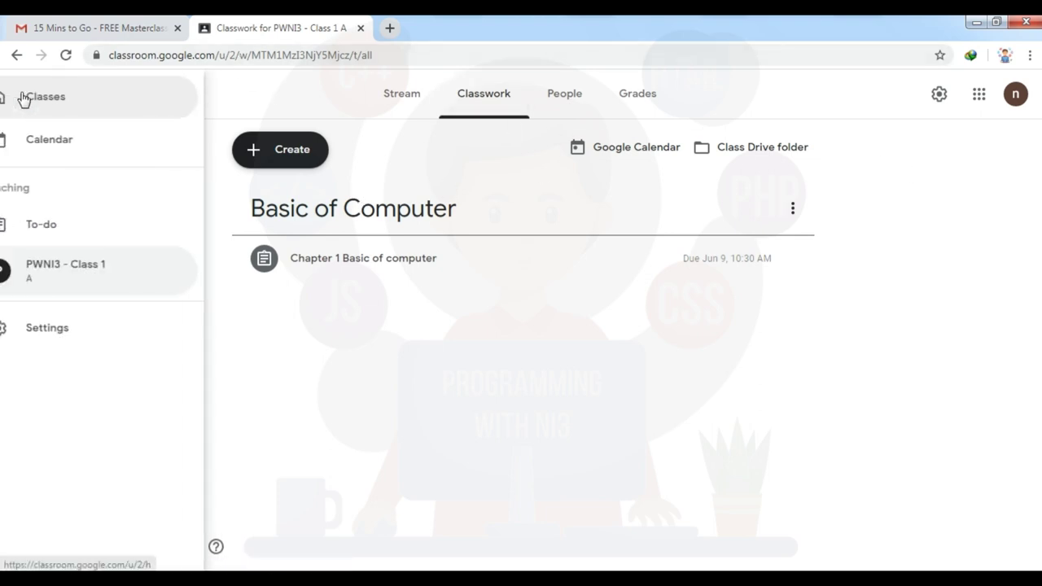
{"action": "left_click", "coordinate": [65, 98]}
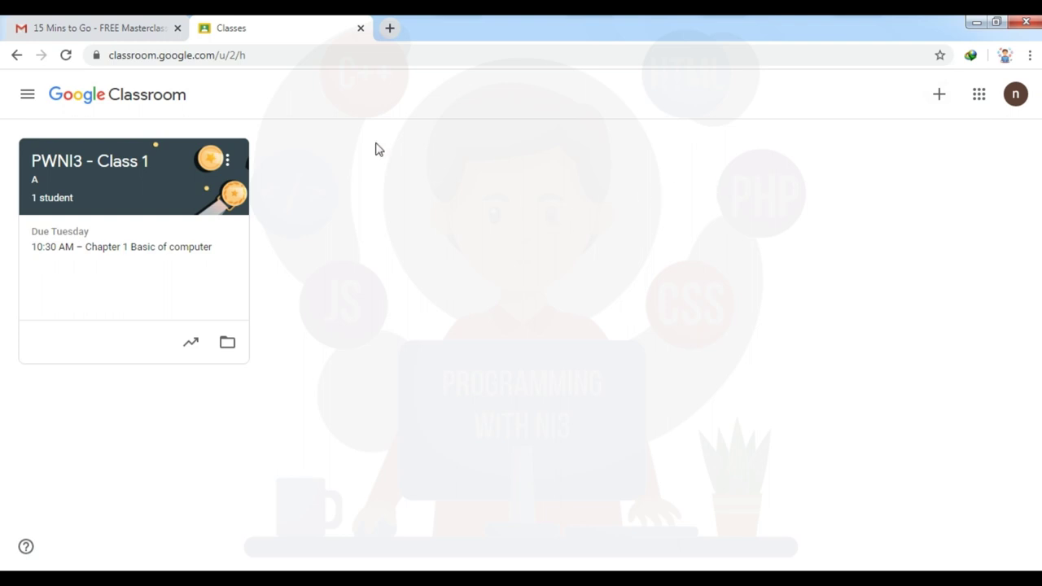
{"action": "left_click", "coordinate": [122, 179]}
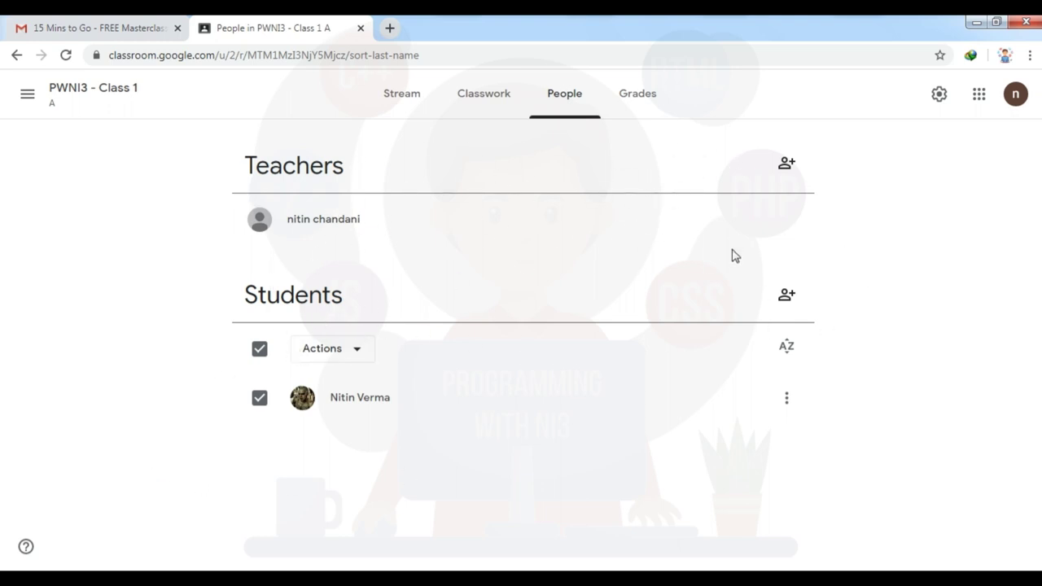
- Examine the invitation forms for students and teachers in the class's people list without inviting anyone
{"action": "left_click", "coordinate": [786, 295]}
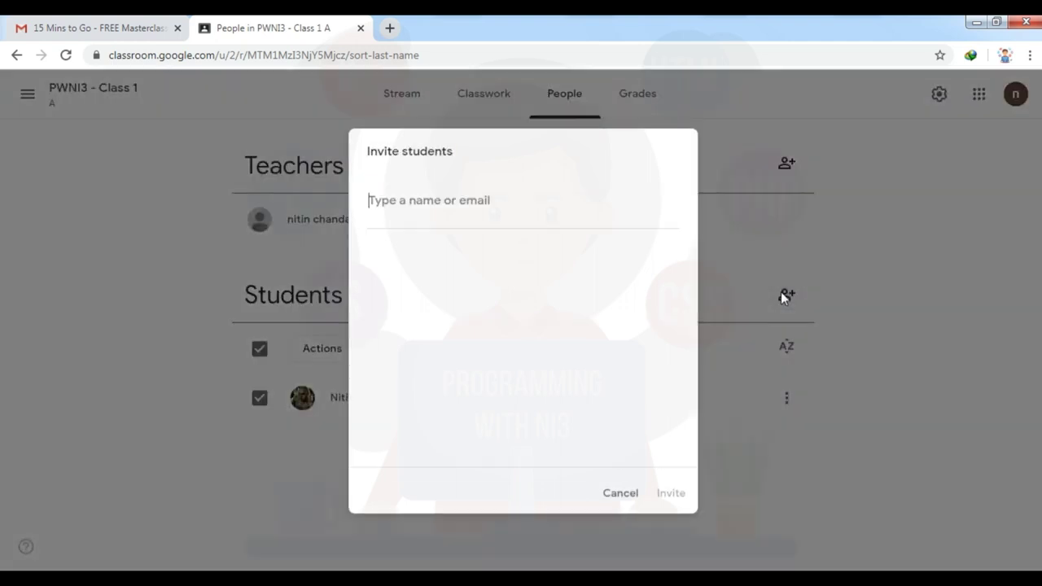
{"action": "left_click", "coordinate": [620, 493]}
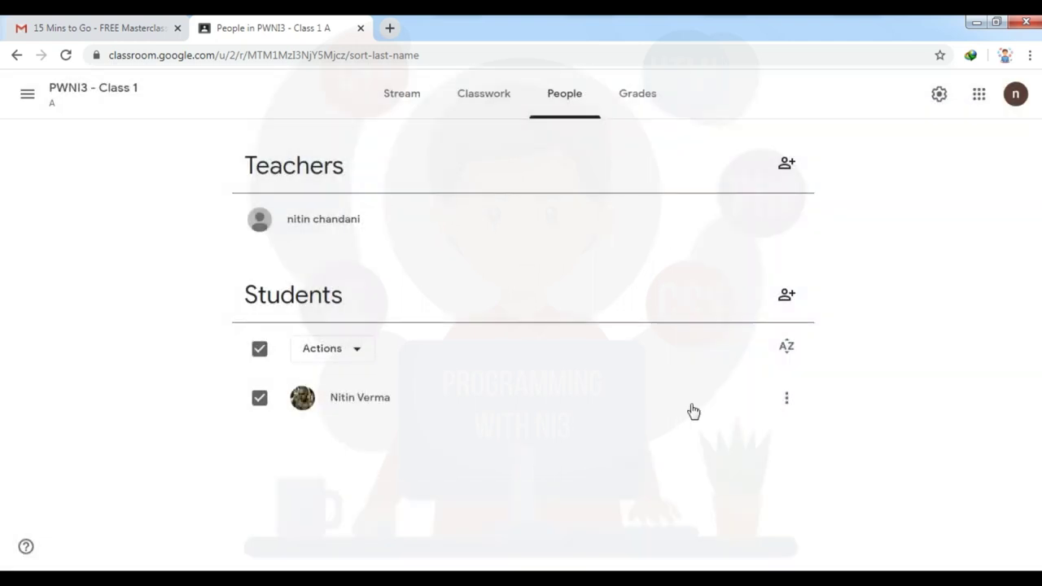
{"action": "left_click", "coordinate": [786, 167]}
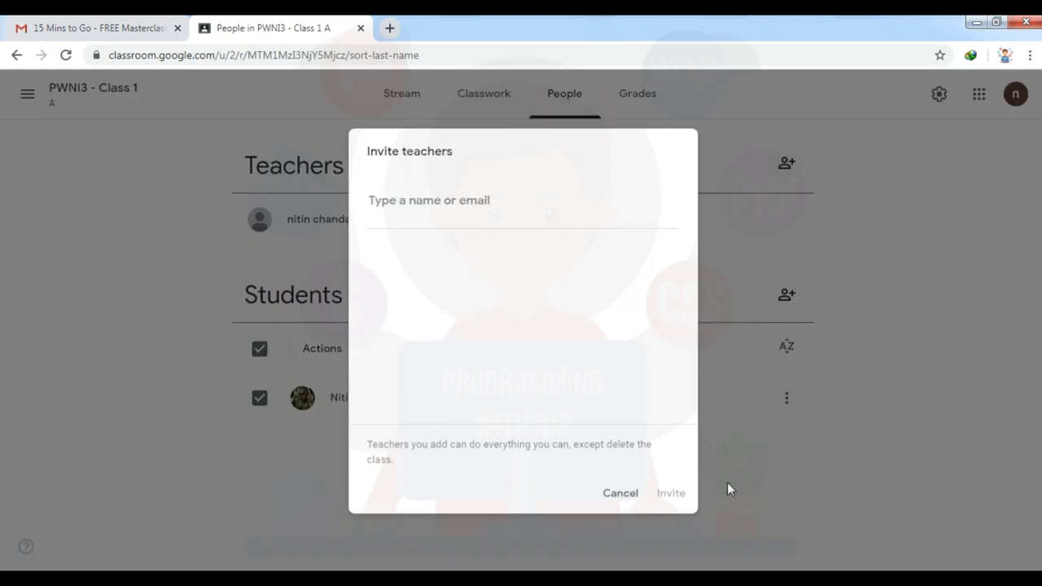
{"action": "left_click", "coordinate": [610, 495]}
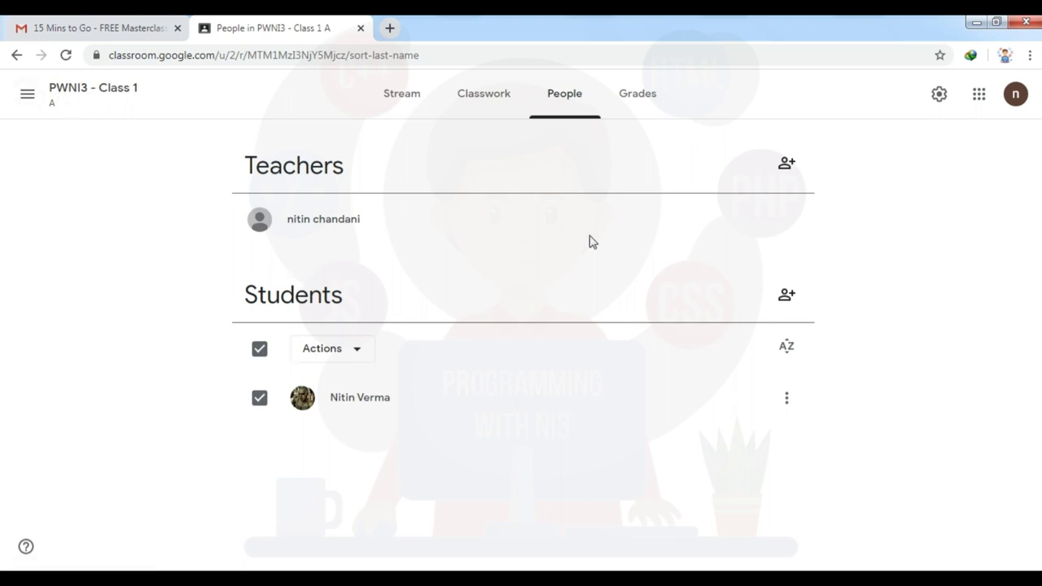
{"action": "left_click", "coordinate": [791, 163]}
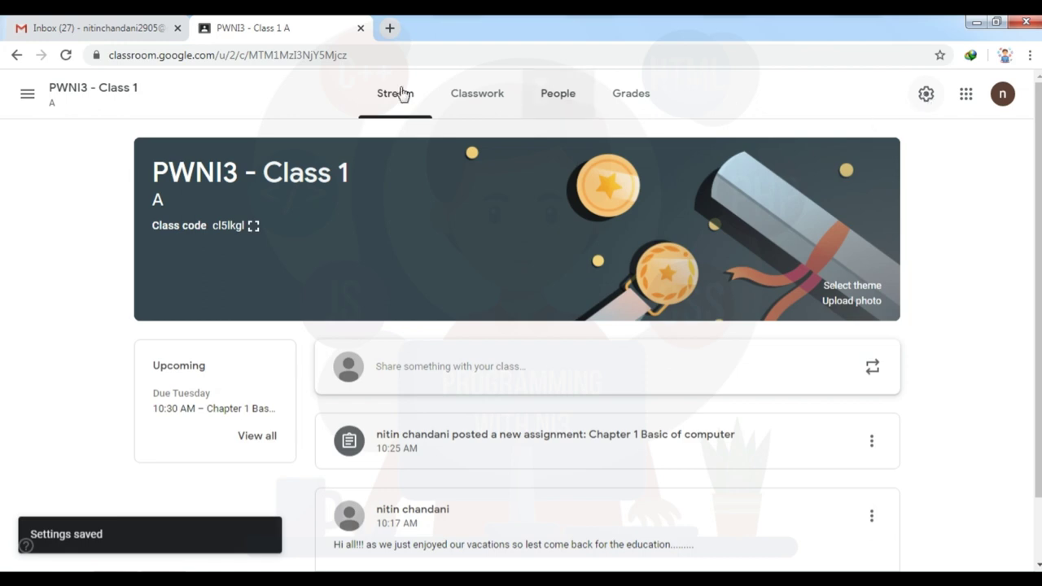
- In the class settings, set the Stream permission to Only teachers can post or comment
{"action": "left_click", "coordinate": [927, 95]}
{"action": "scroll", "coordinate": [513, 329], "scroll_direction": "down", "scroll_amount": 5}
{"action": "scroll", "coordinate": [513, 329], "scroll_direction": "down", "scroll_amount": 1}
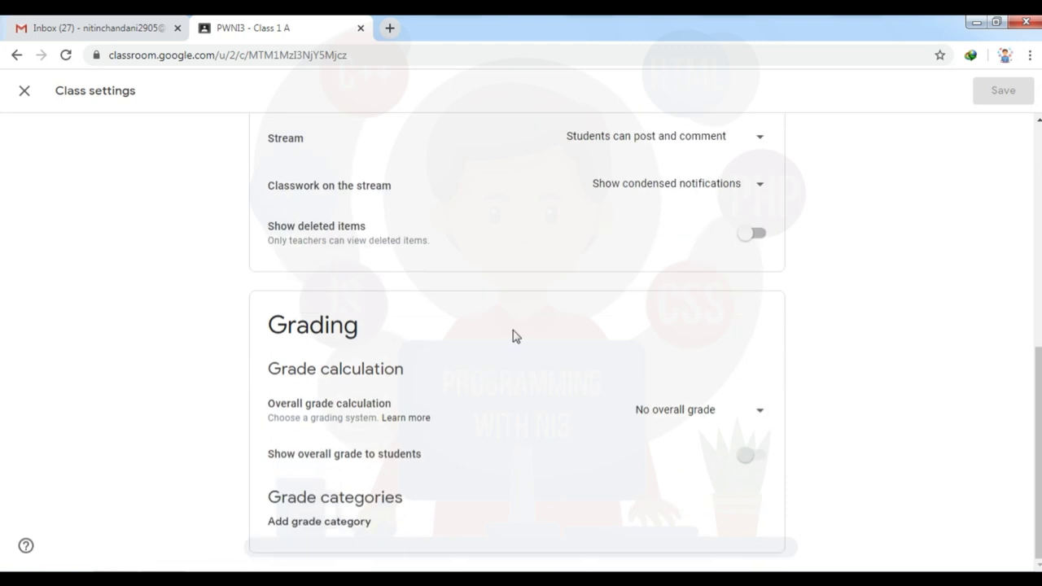
{"action": "scroll", "coordinate": [513, 337], "scroll_direction": "up", "scroll_amount": 2}
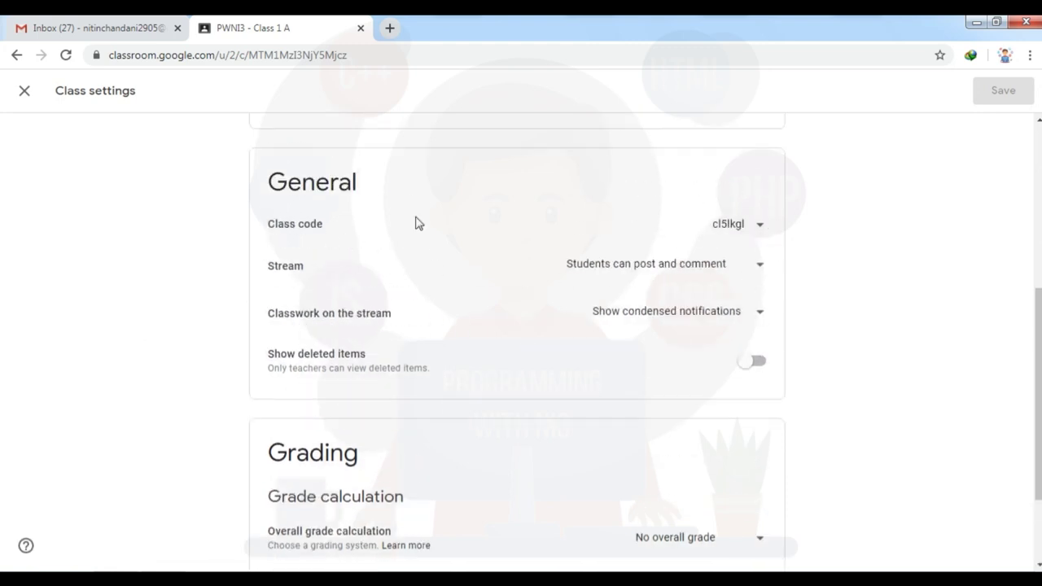
{"action": "left_click", "coordinate": [703, 269]}
{"action": "left_click", "coordinate": [703, 269]}
{"action": "left_click", "coordinate": [744, 269]}
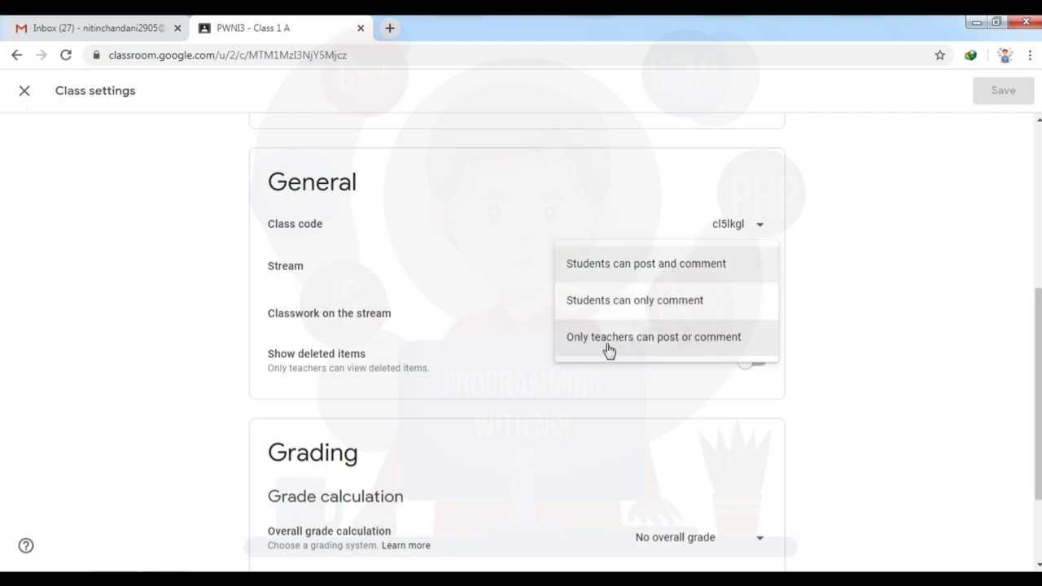
{"action": "left_click", "coordinate": [719, 346]}
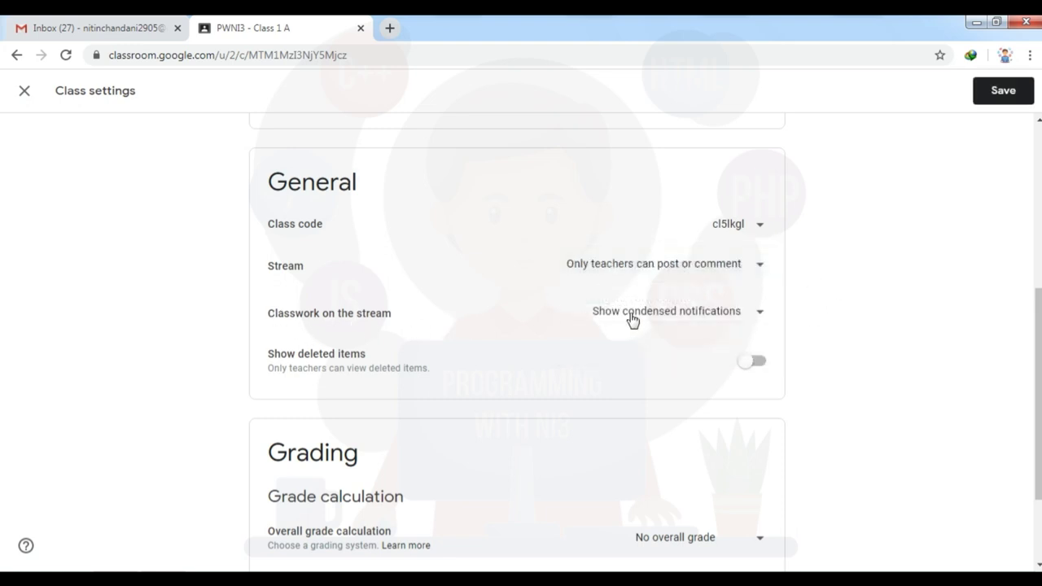
- Set Classwork on the stream to Show attachments and details, and turn on Show deleted items
{"action": "left_click", "coordinate": [670, 314]}
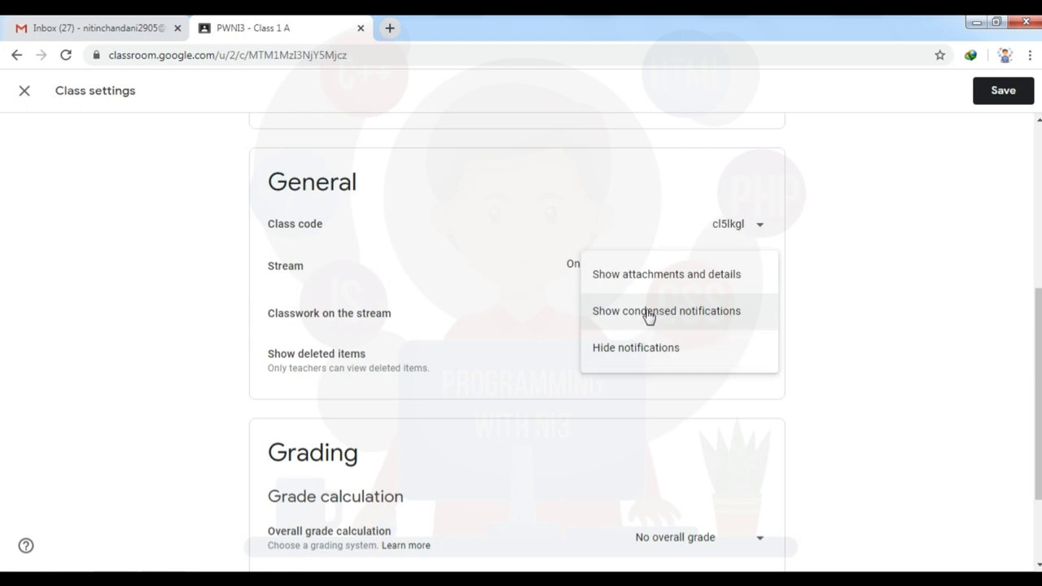
{"action": "left_click", "coordinate": [721, 281]}
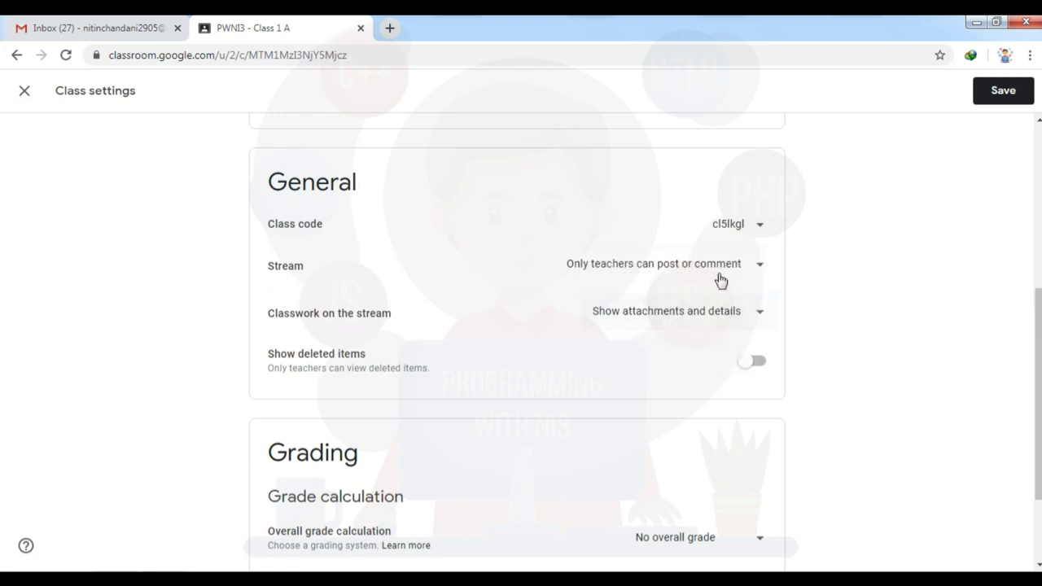
{"action": "left_click", "coordinate": [680, 316]}
{"action": "left_click", "coordinate": [663, 316]}
{"action": "left_click", "coordinate": [750, 361]}
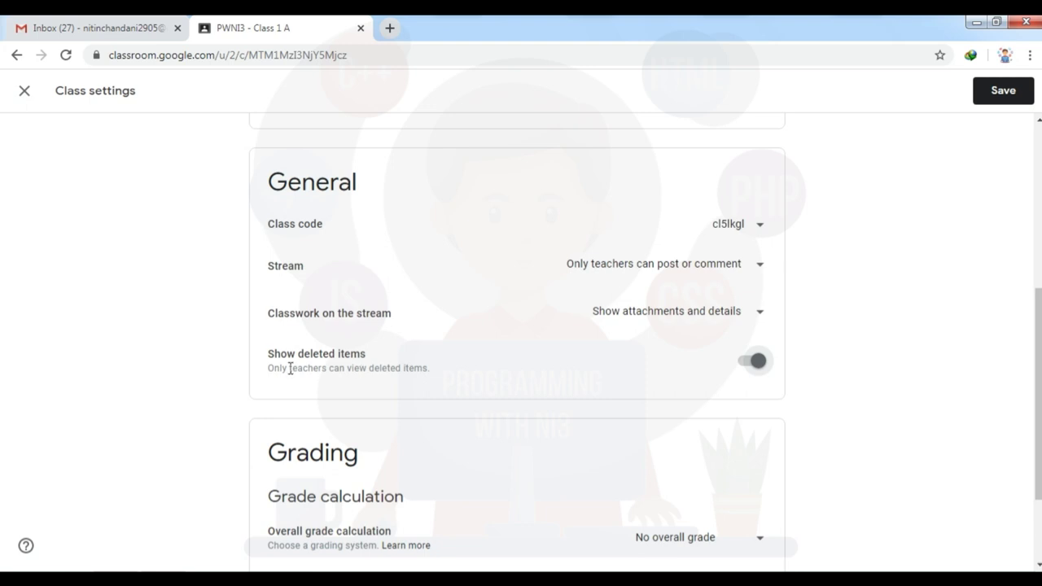
- Set the overall grade calculation to Total points and turn on showing the overall grade to students
{"action": "scroll", "coordinate": [882, 351], "scroll_direction": "down", "scroll_amount": 2}
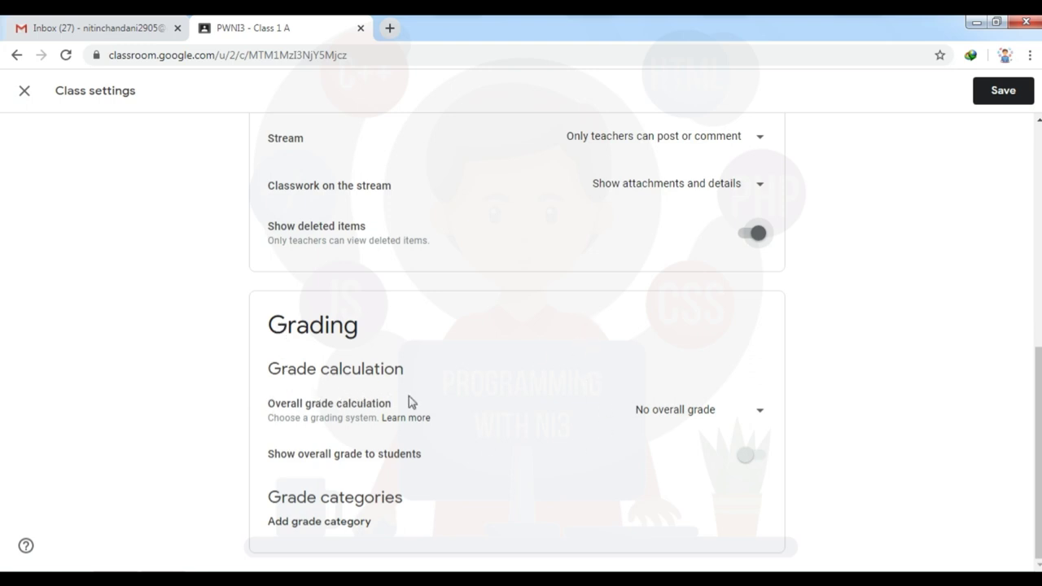
{"action": "left_click", "coordinate": [721, 418]}
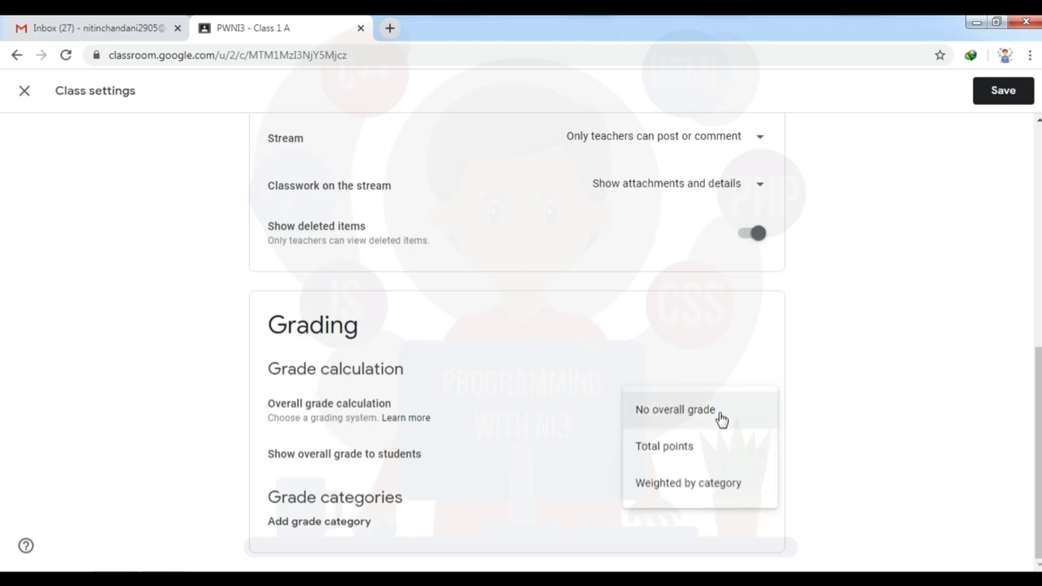
{"action": "left_click", "coordinate": [680, 456]}
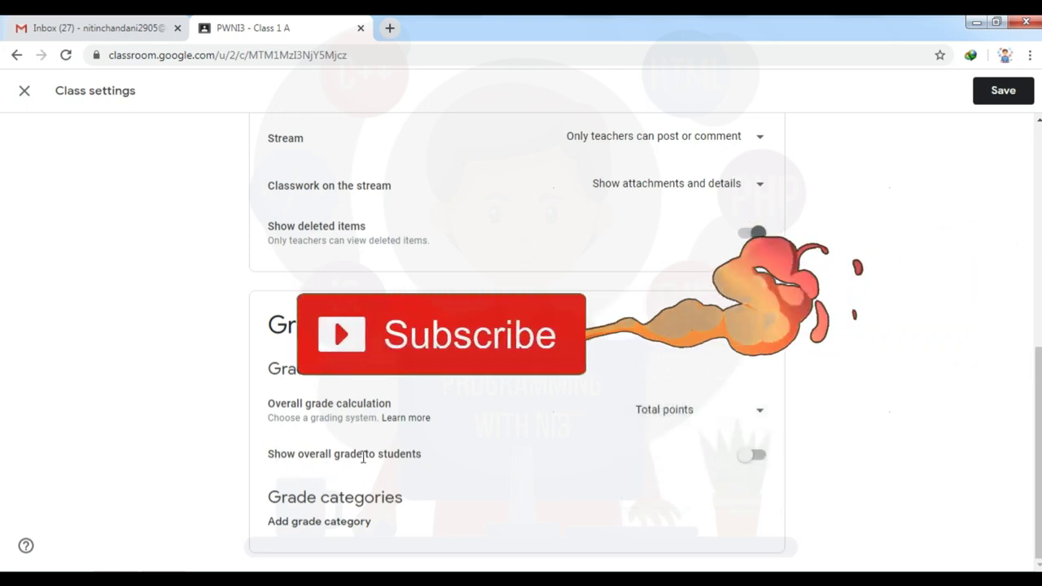
{"action": "left_click", "coordinate": [757, 457]}
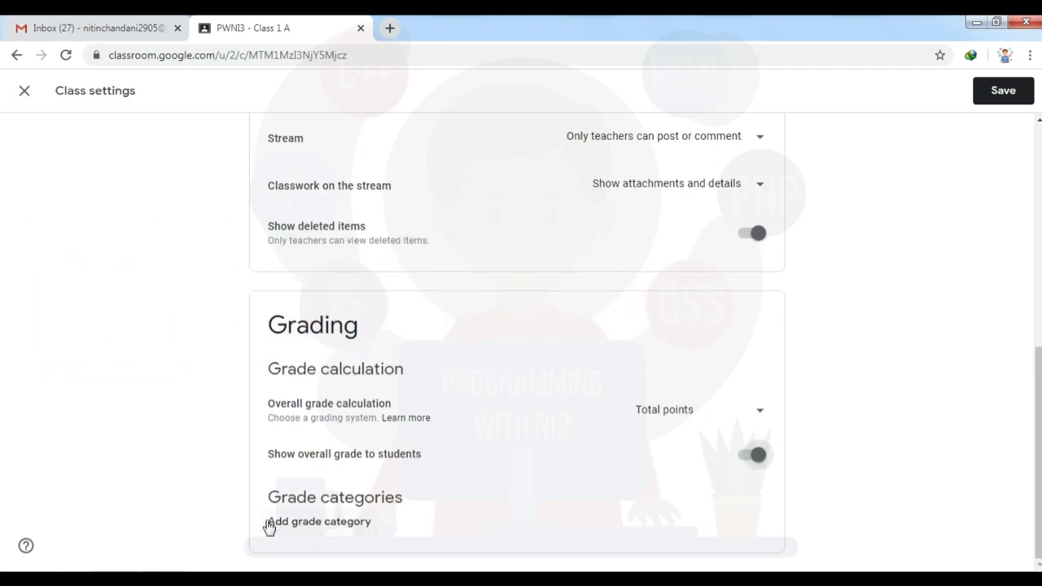
- Add the grade categories A+ with 100 default points and A with 90 default points
{"action": "left_click", "coordinate": [342, 522]}
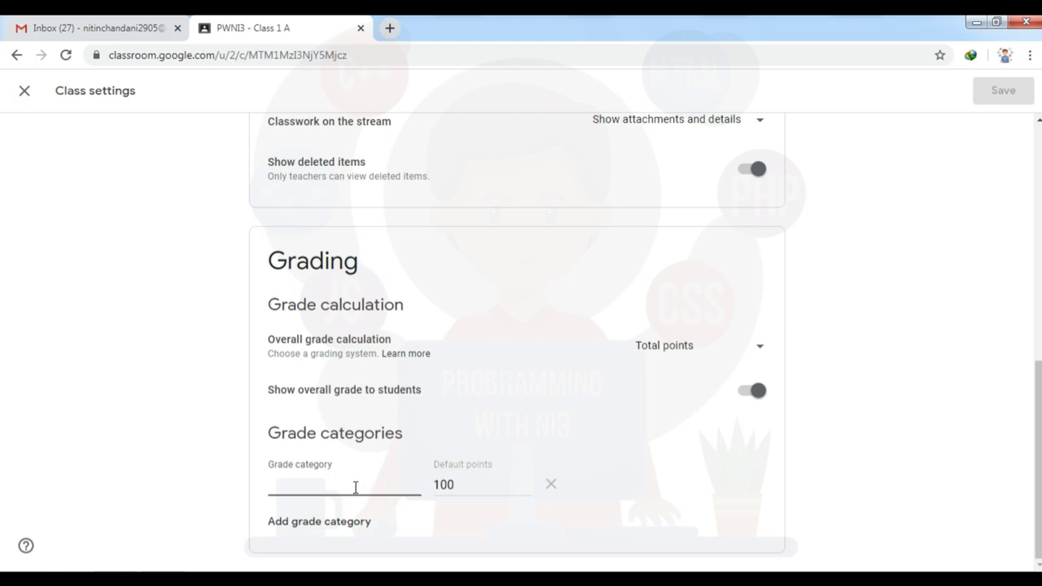
{"action": "type", "text": "A"}
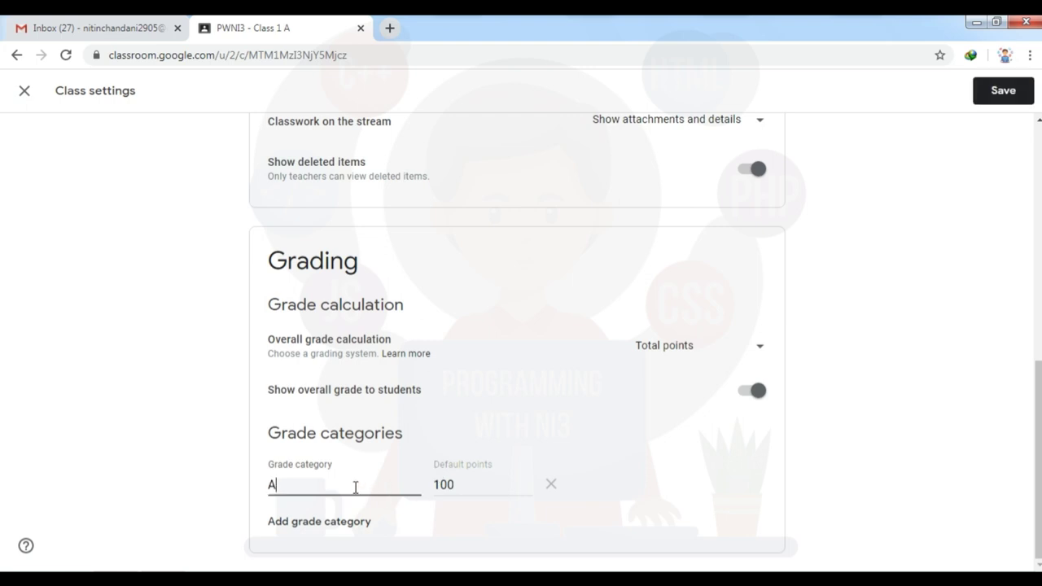
{"action": "type", "text": "+"}
{"action": "left_click", "coordinate": [333, 522]}
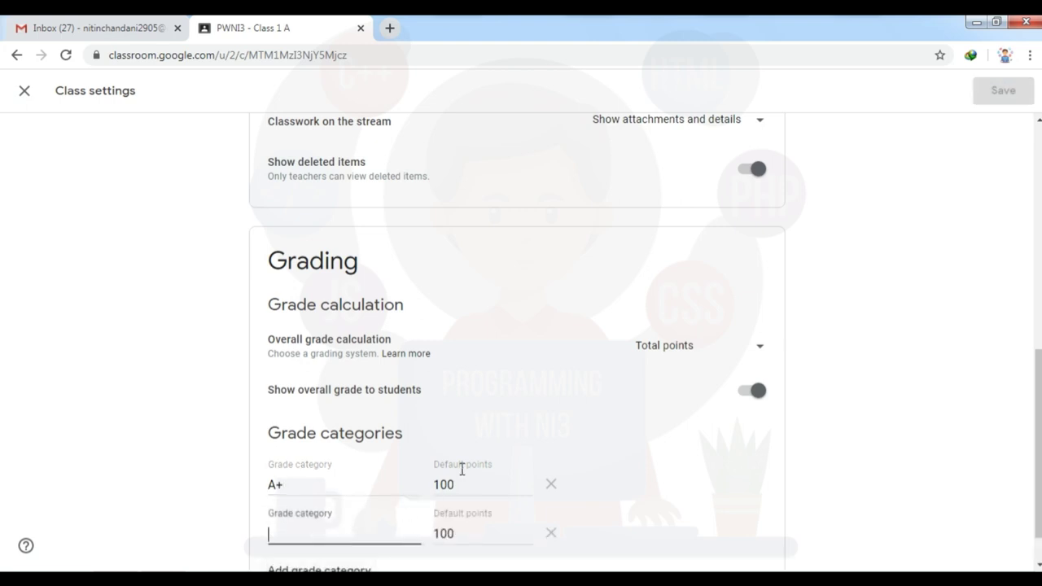
{"action": "key", "text": "Tab"}
{"action": "type", "text": "90"}
{"action": "left_click", "coordinate": [325, 485]}
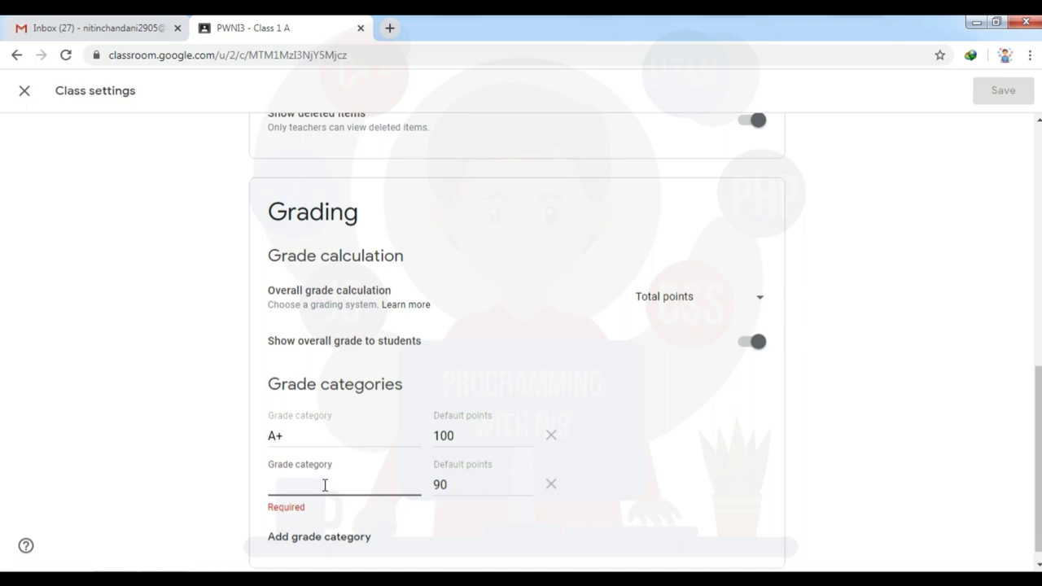
{"action": "type", "text": "A"}
{"action": "left_click", "coordinate": [317, 546]}
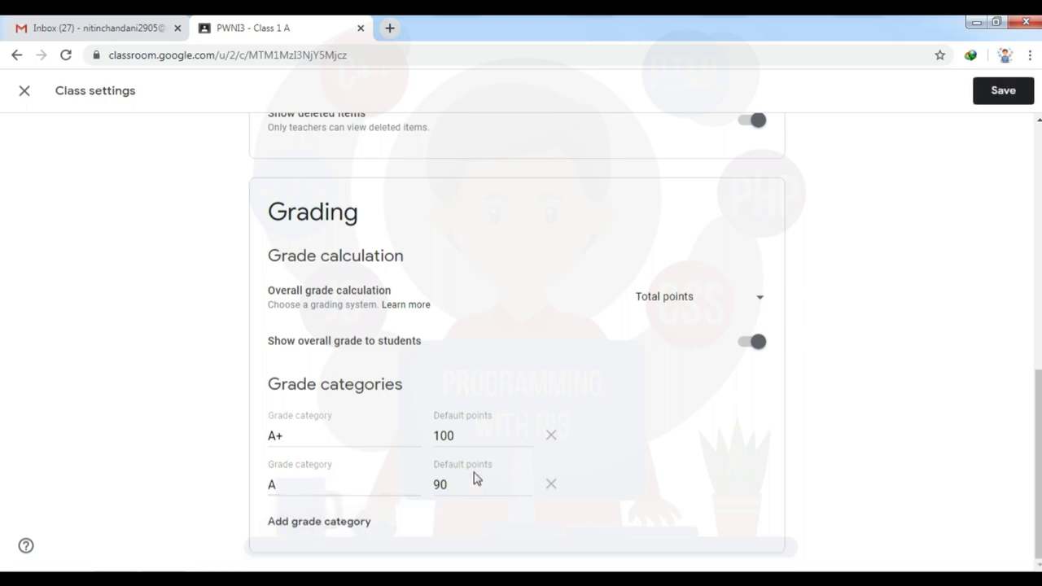
- Add a grade category B with 80 default points and save the class settings
{"action": "left_click", "coordinate": [310, 524]}
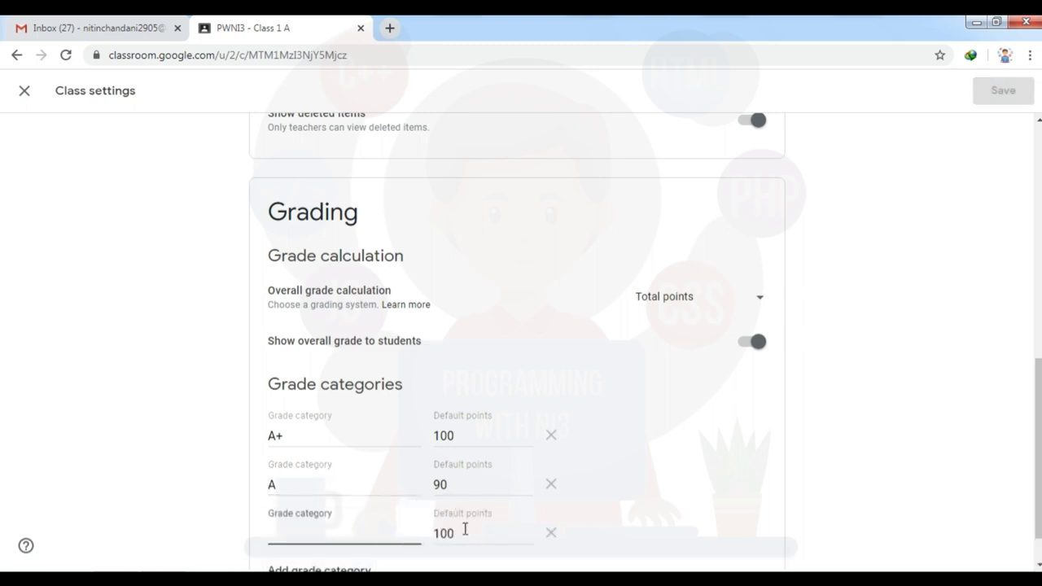
{"action": "double_click", "coordinate": [465, 530]}
{"action": "type", "text": "80"}
{"action": "left_click", "coordinate": [324, 534]}
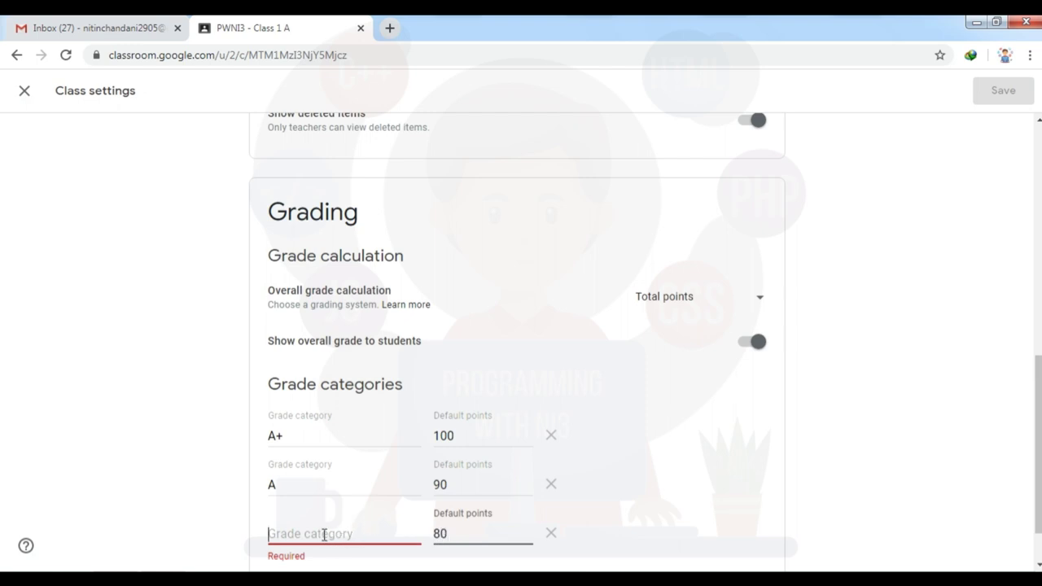
{"action": "type", "text": "B"}
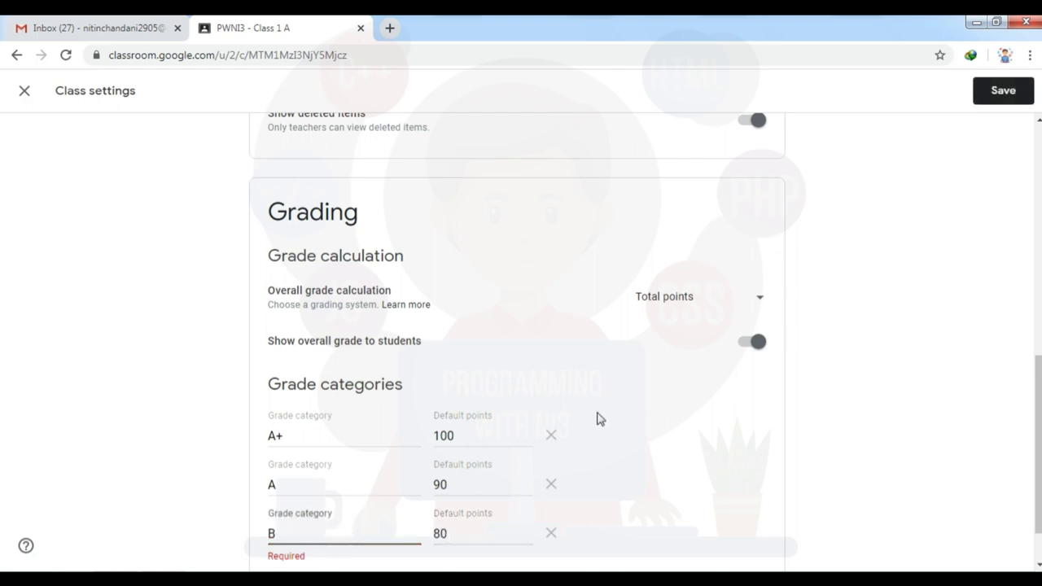
{"action": "scroll", "coordinate": [596, 418], "scroll_direction": "down", "scroll_amount": 1}
{"action": "left_click", "coordinate": [1003, 92]}
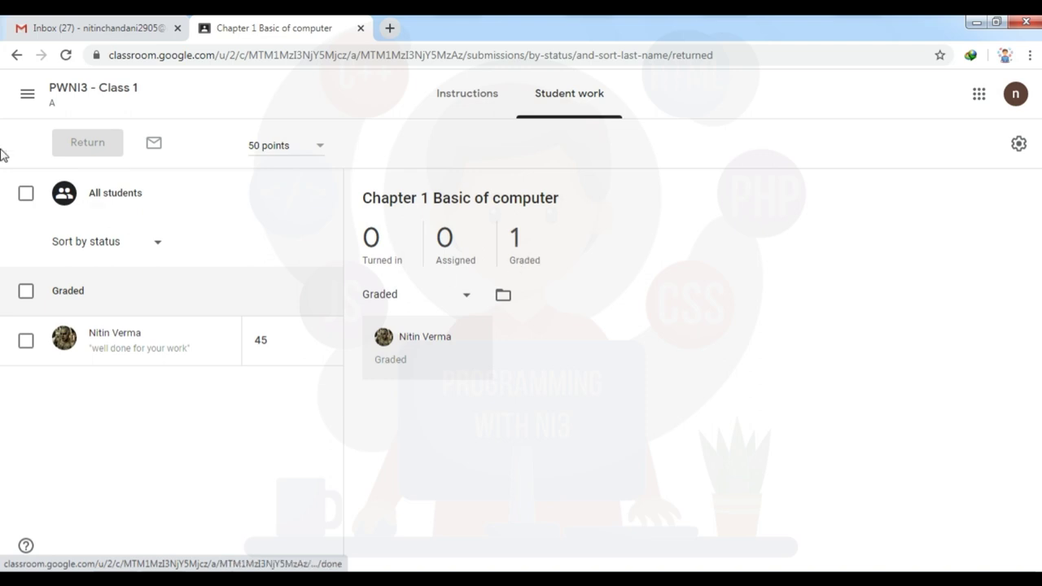
- Return from the assignment's student work to the class stream and look over its posts
{"action": "left_click", "coordinate": [16, 54]}
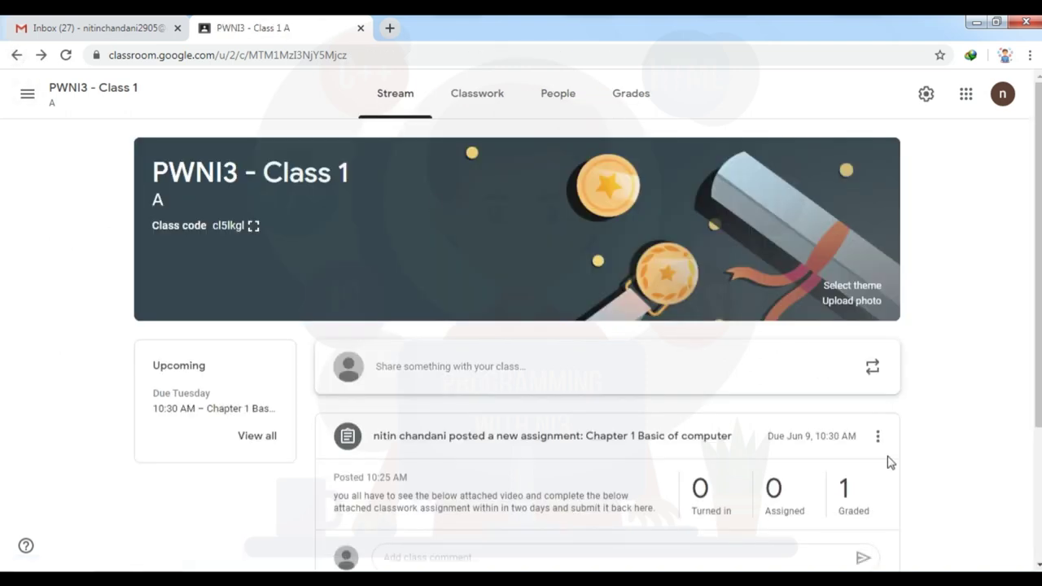
{"action": "scroll", "coordinate": [865, 489], "scroll_direction": "down", "scroll_amount": 2}
{"action": "scroll", "coordinate": [869, 456], "scroll_direction": "up", "scroll_amount": 2}
- Go to the class's Classwork page and review the class details and general options in the class settings, leaving them unchanged
{"action": "left_click", "coordinate": [488, 110]}
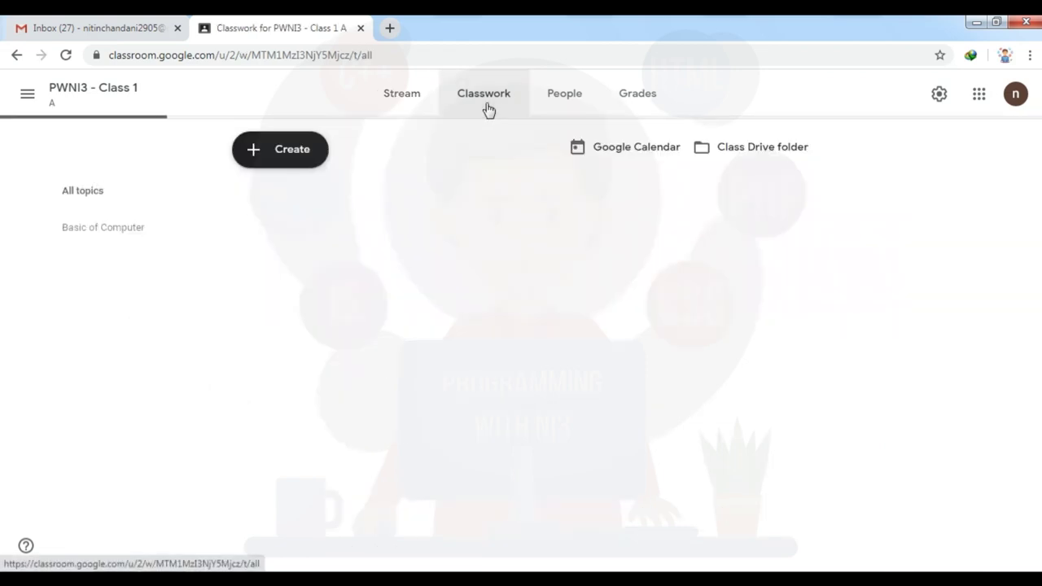
{"action": "left_click", "coordinate": [937, 96]}
{"action": "scroll", "coordinate": [842, 263], "scroll_direction": "down", "scroll_amount": 10}
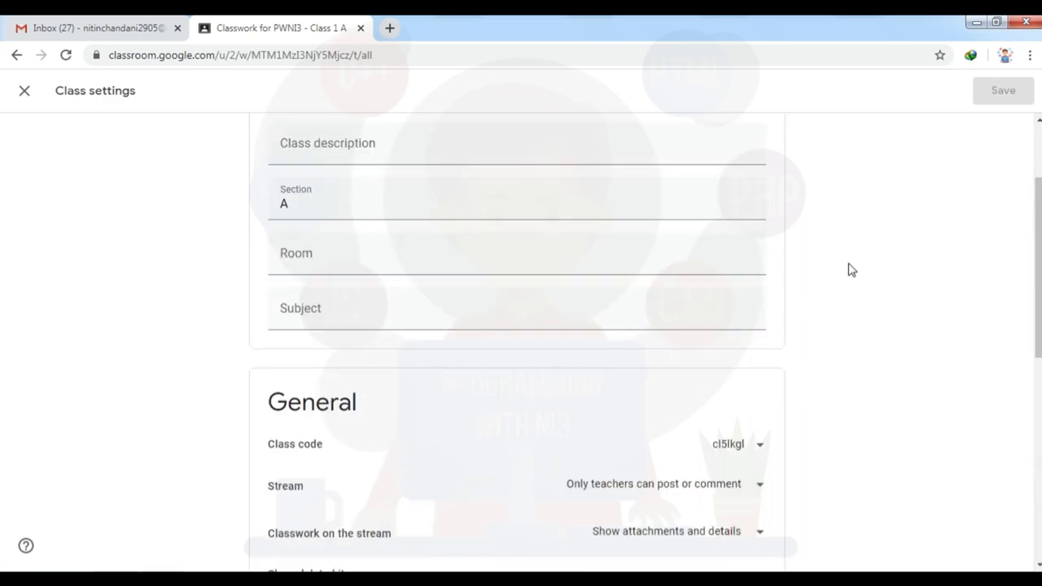
{"action": "scroll", "coordinate": [849, 269], "scroll_direction": "down", "scroll_amount": 6}
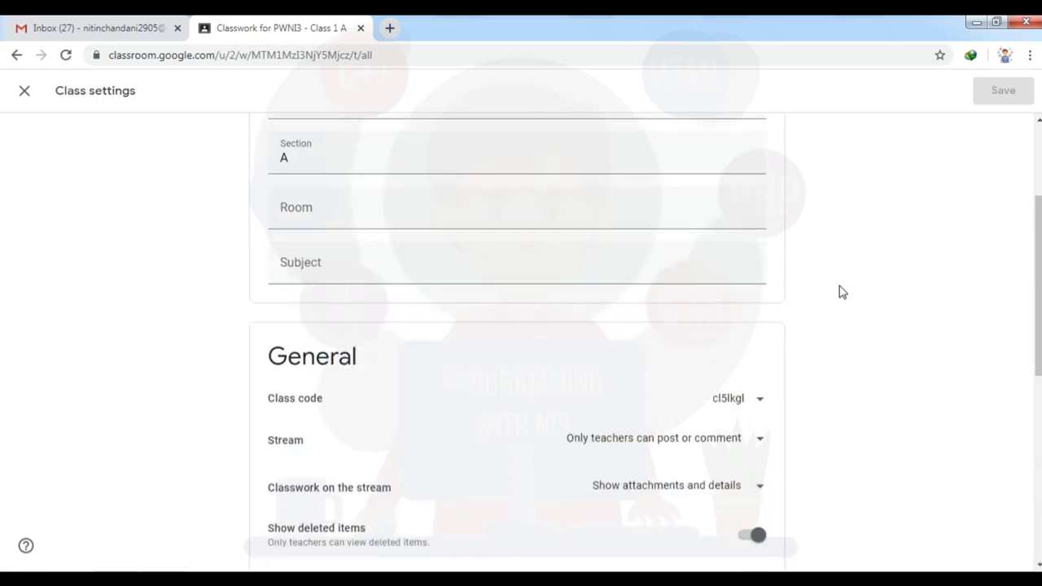
{"action": "left_click", "coordinate": [24, 93]}
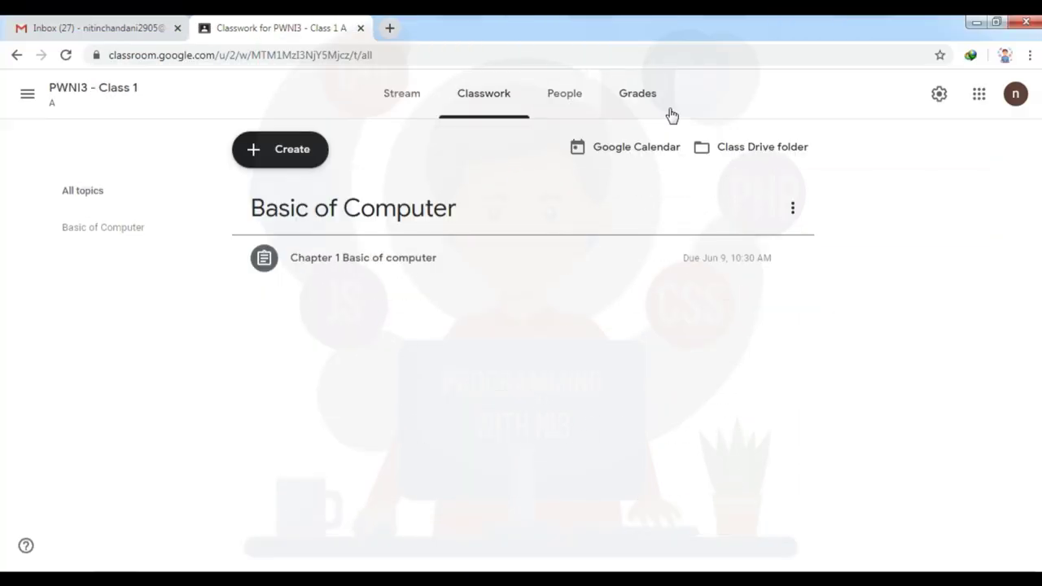
- View the class's teachers and students, and review the grade calculation and grade categories in the class settings
{"action": "left_click", "coordinate": [564, 104]}
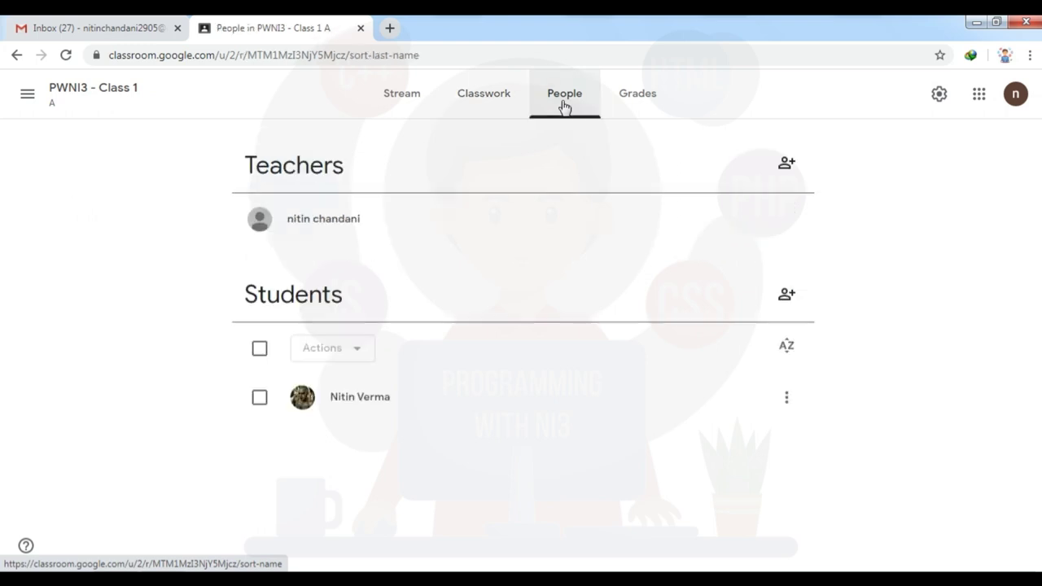
{"action": "left_click", "coordinate": [939, 103]}
{"action": "scroll", "coordinate": [821, 291], "scroll_direction": "down", "scroll_amount": 10}
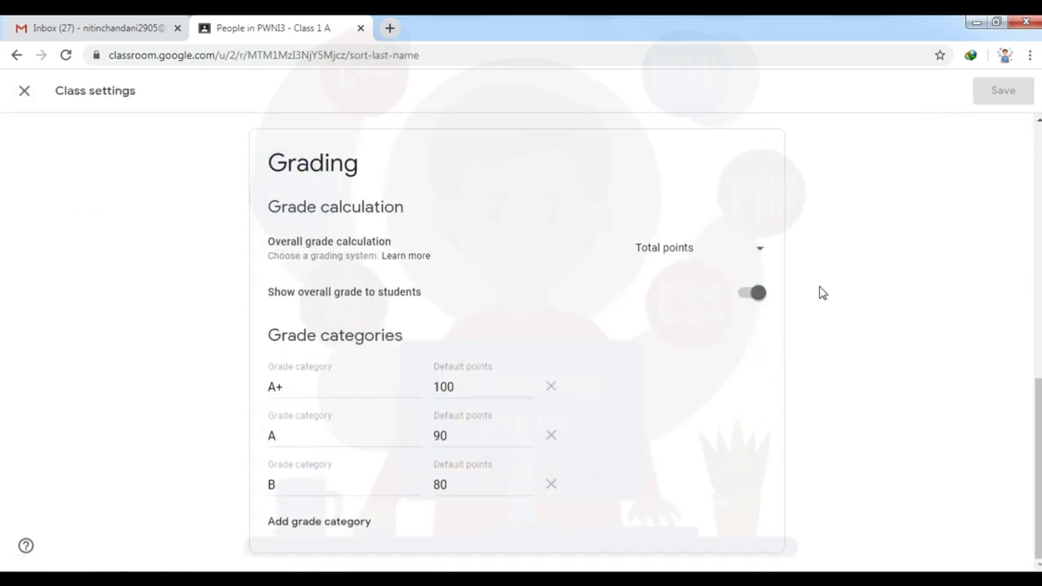
{"action": "scroll", "coordinate": [821, 292], "scroll_direction": "up", "scroll_amount": 10}
{"action": "left_click", "coordinate": [25, 90]}
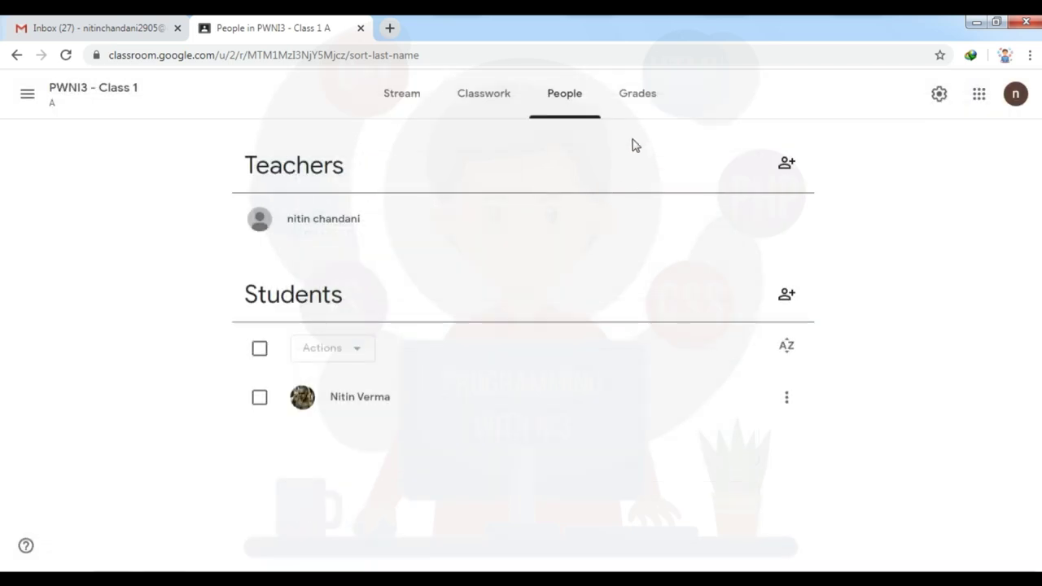
- Examine the gradebook entries for the Chapter 1 Basic of computer assignment and review the posts on the class stream
{"action": "left_click", "coordinate": [637, 102]}
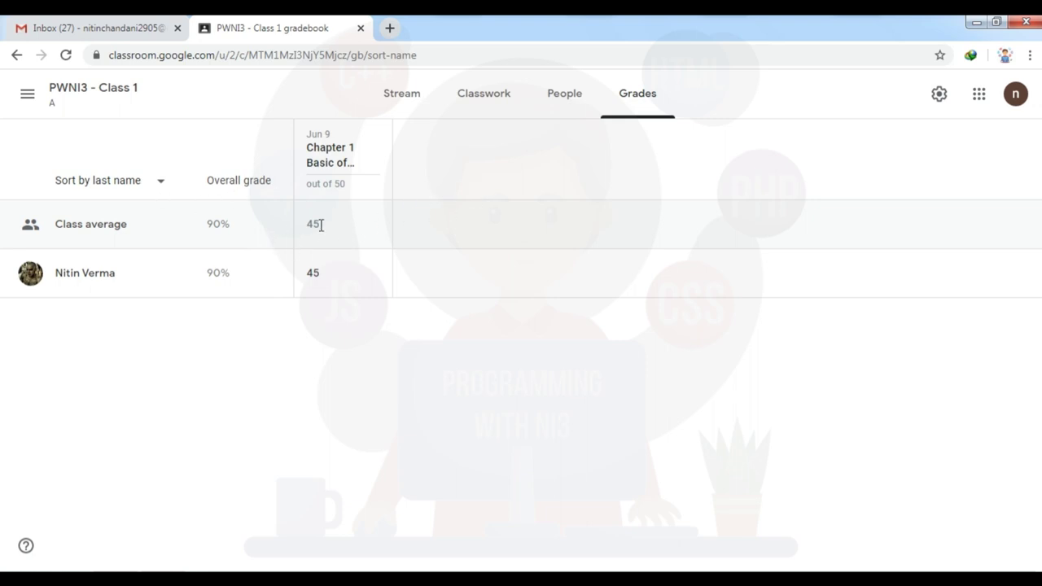
{"action": "left_click", "coordinate": [80, 94]}
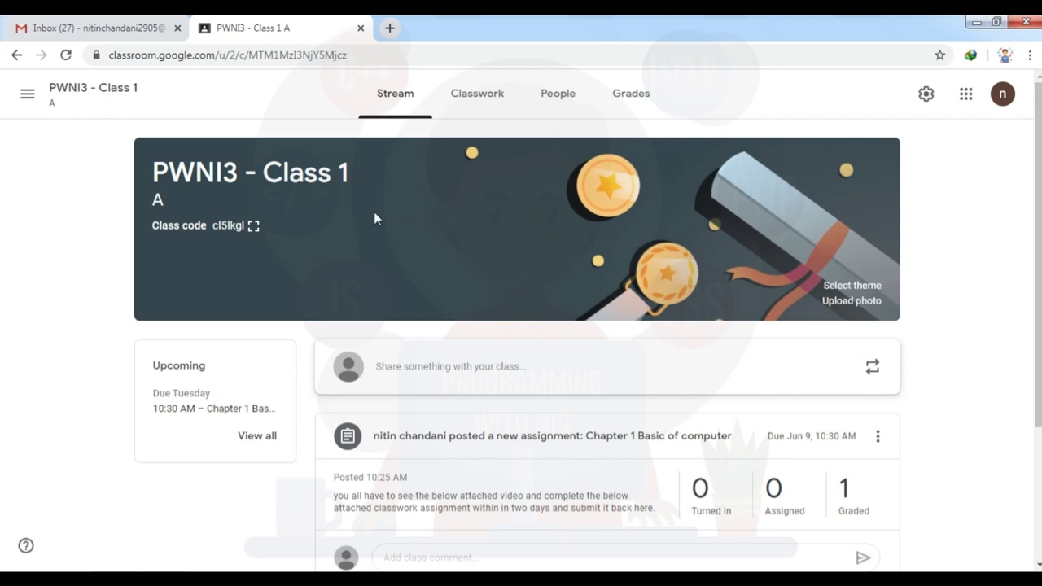
{"action": "scroll", "coordinate": [624, 390], "scroll_direction": "down", "scroll_amount": 2}
{"action": "left_click", "coordinate": [631, 93]}
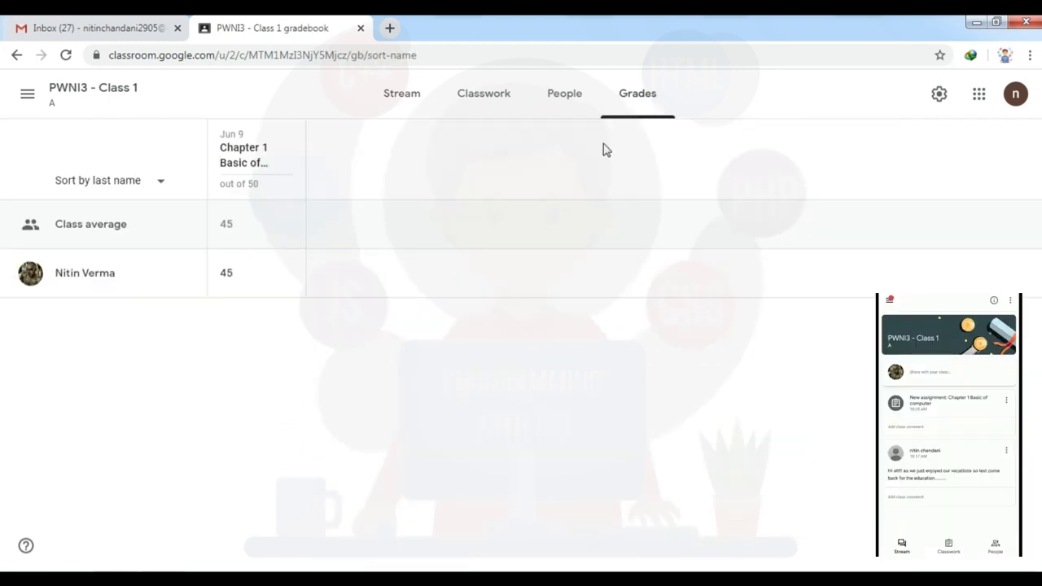
{"action": "left_click", "coordinate": [79, 93]}
{"action": "scroll", "coordinate": [710, 399], "scroll_direction": "down", "scroll_amount": 1}
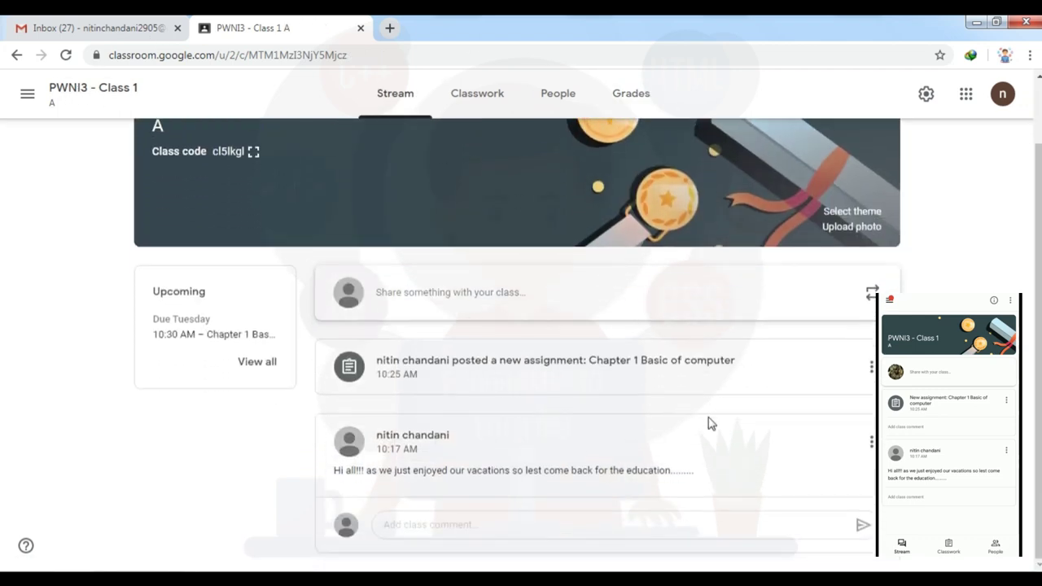
{"action": "scroll", "coordinate": [708, 423], "scroll_direction": "up", "scroll_amount": 1}
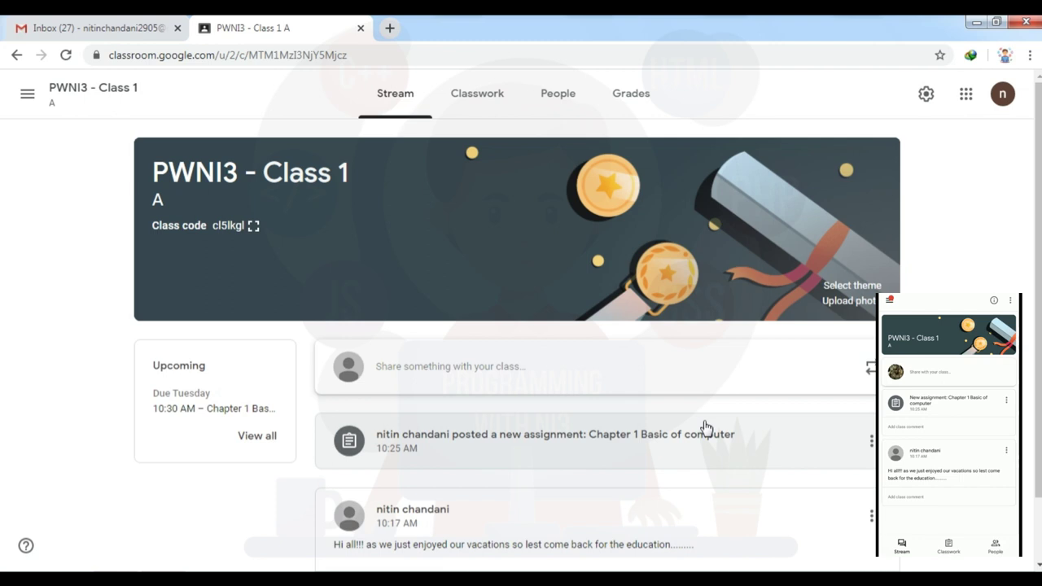